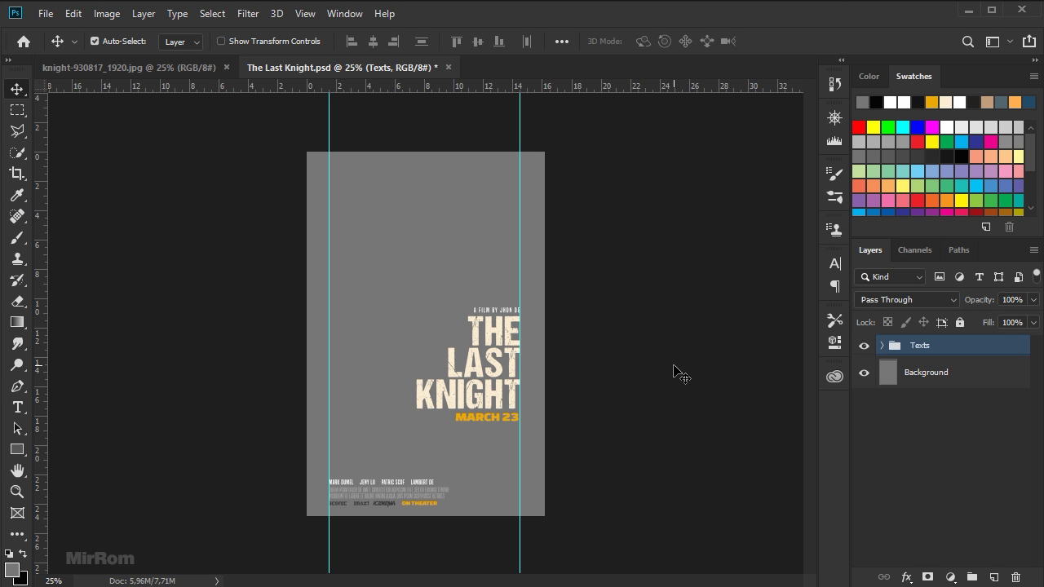
# Hide the guides and check THE LAST KNIGHT title's font and hex colour
pyautogui.hotkey('ctrl', ';')
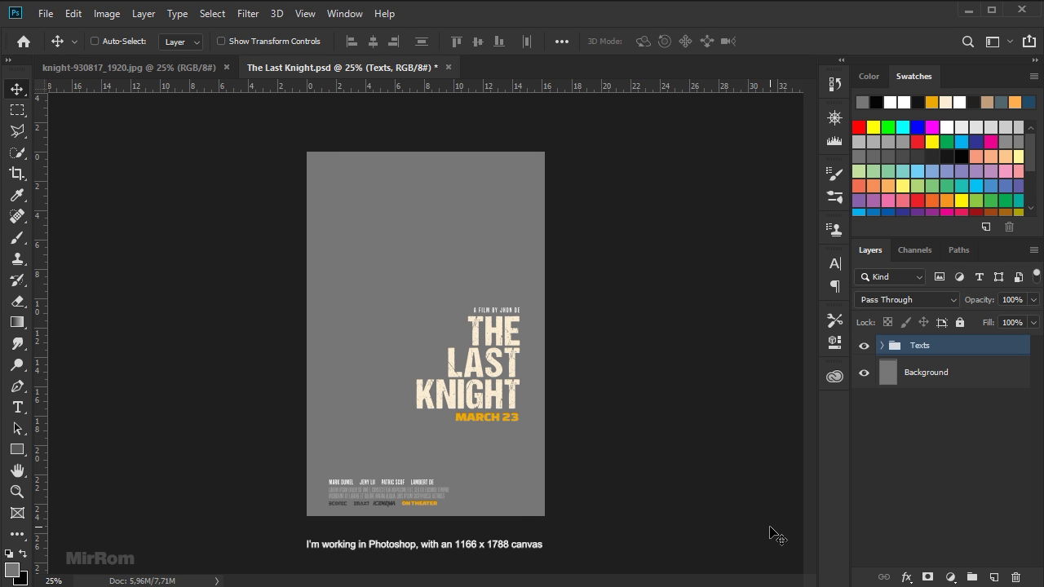
pyautogui.click(881, 346)
pyautogui.click(904, 409)
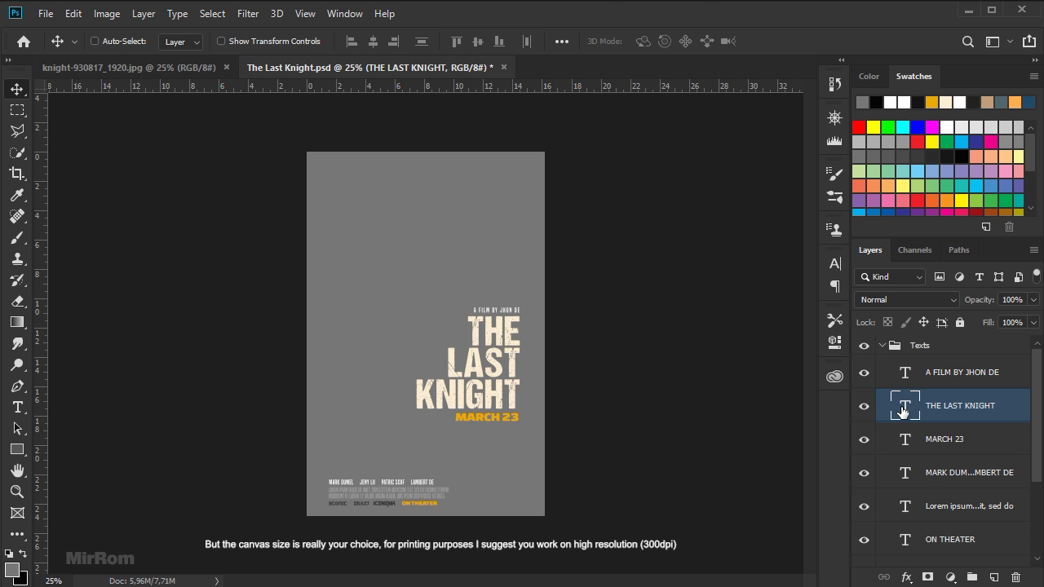
pyautogui.doubleClick(905, 408)
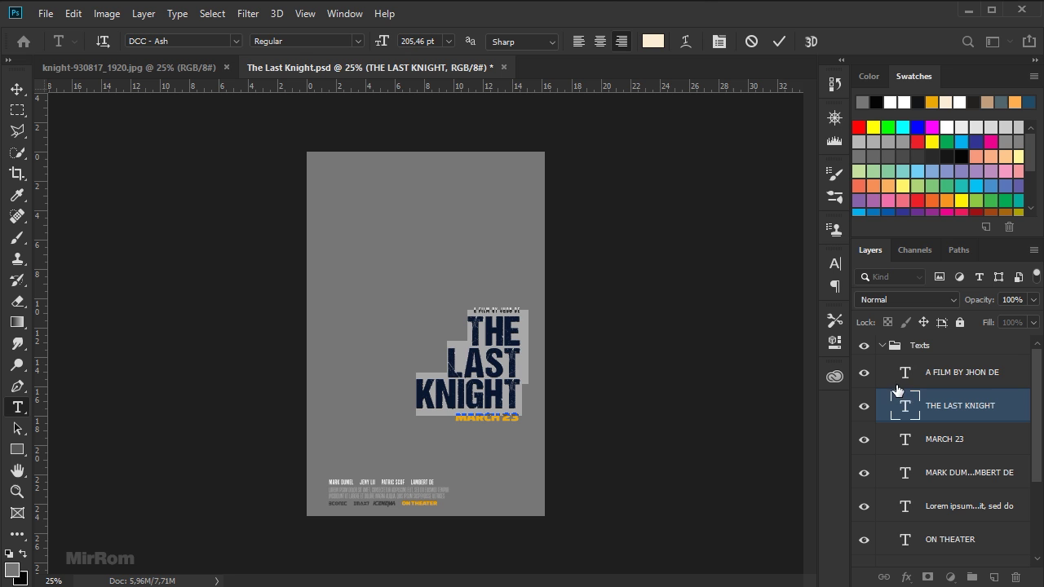
pyautogui.click(720, 41)
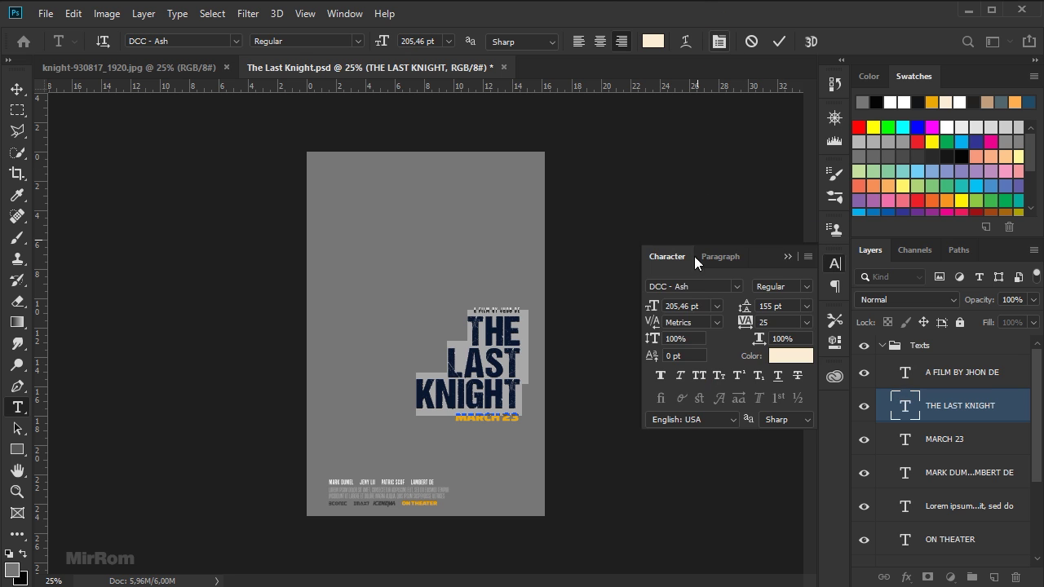
pyautogui.click(800, 364)
pyautogui.click(813, 428)
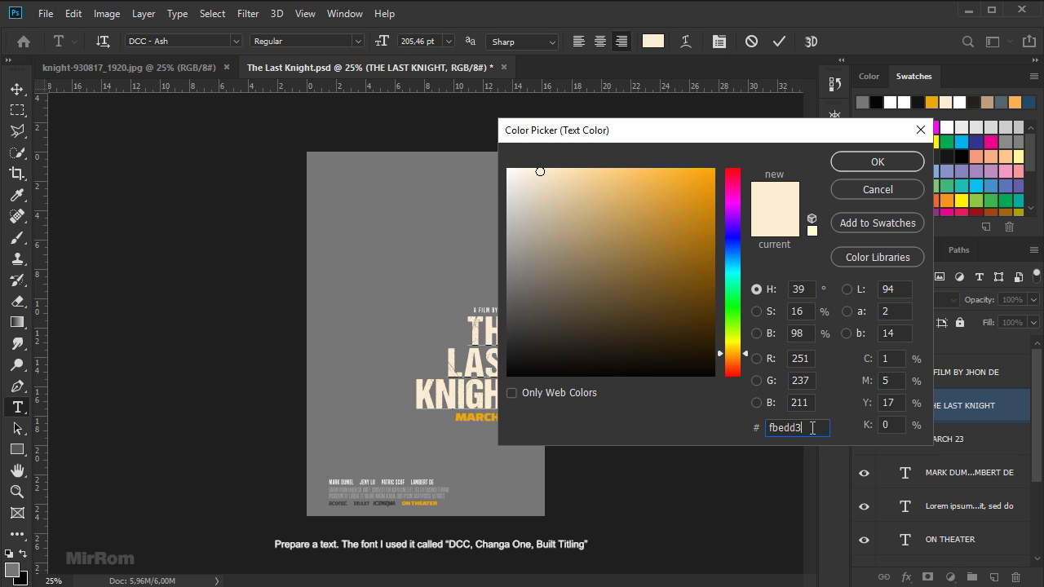
pyautogui.click(867, 171)
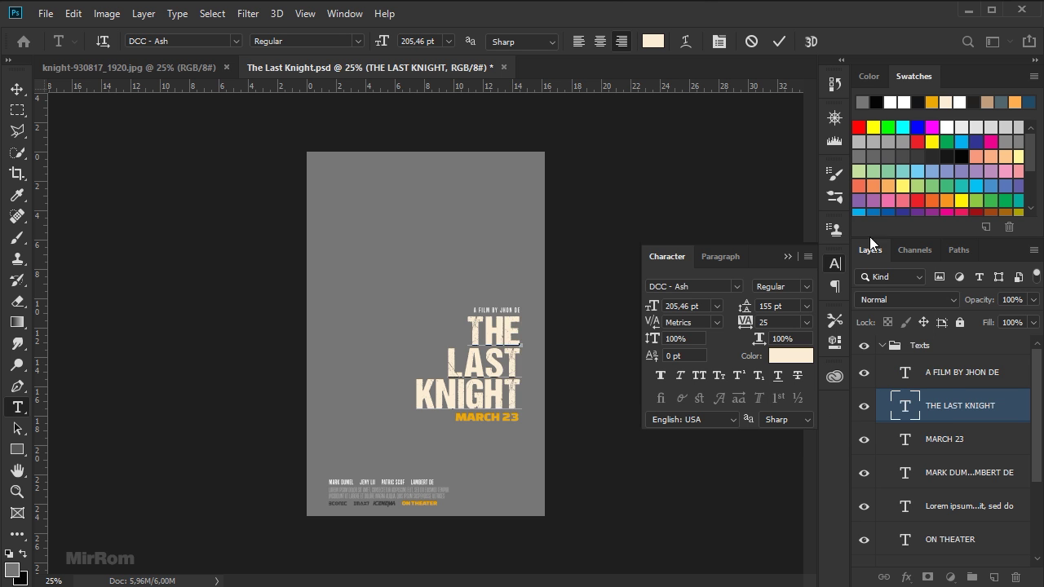
pyautogui.hotkey('ctrl', 'Return')
# Check the orange MARCH 23 colour and the director credit's font, leaving both unchanged
pyautogui.click(912, 442)
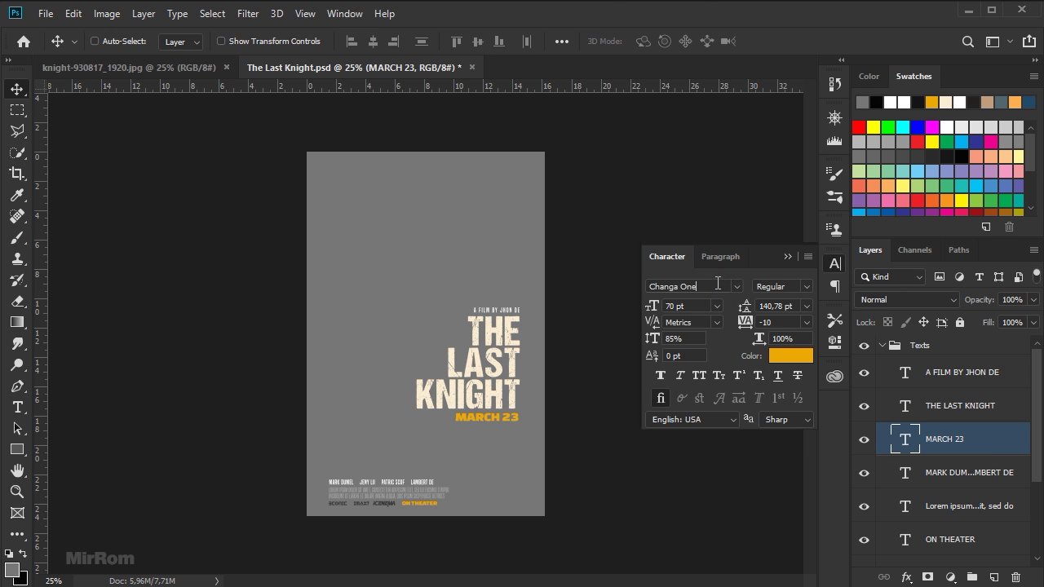
pyautogui.click(799, 357)
pyautogui.click(820, 428)
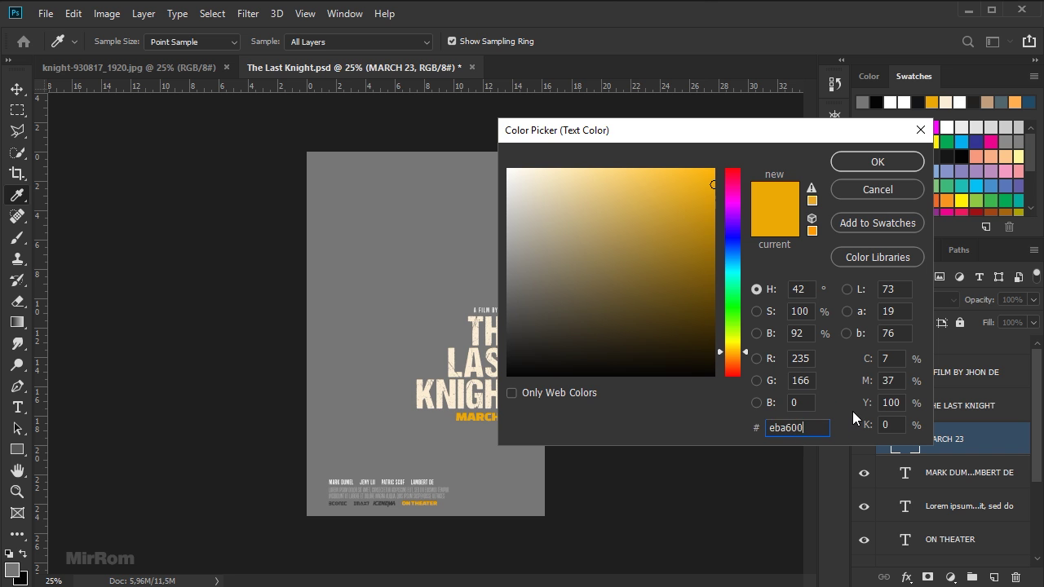
pyautogui.click(869, 165)
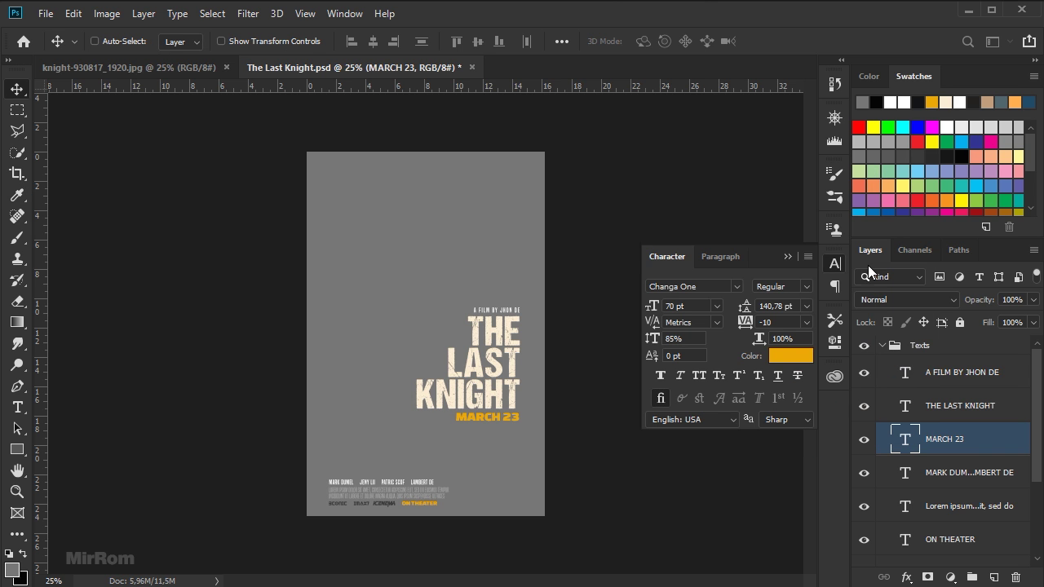
pyautogui.click(938, 375)
pyautogui.click(722, 291)
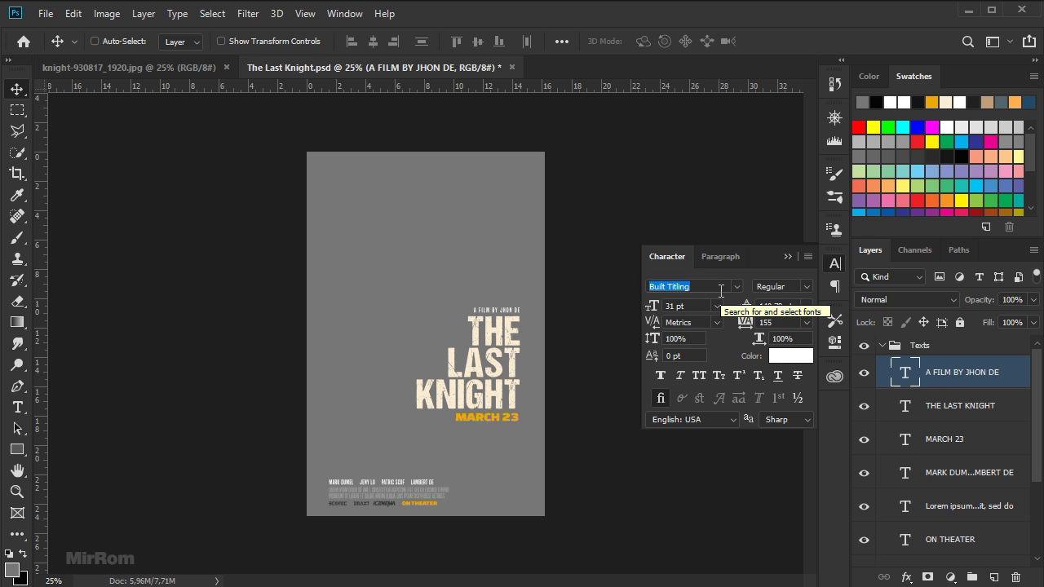
pyautogui.click(787, 257)
pyautogui.click(882, 345)
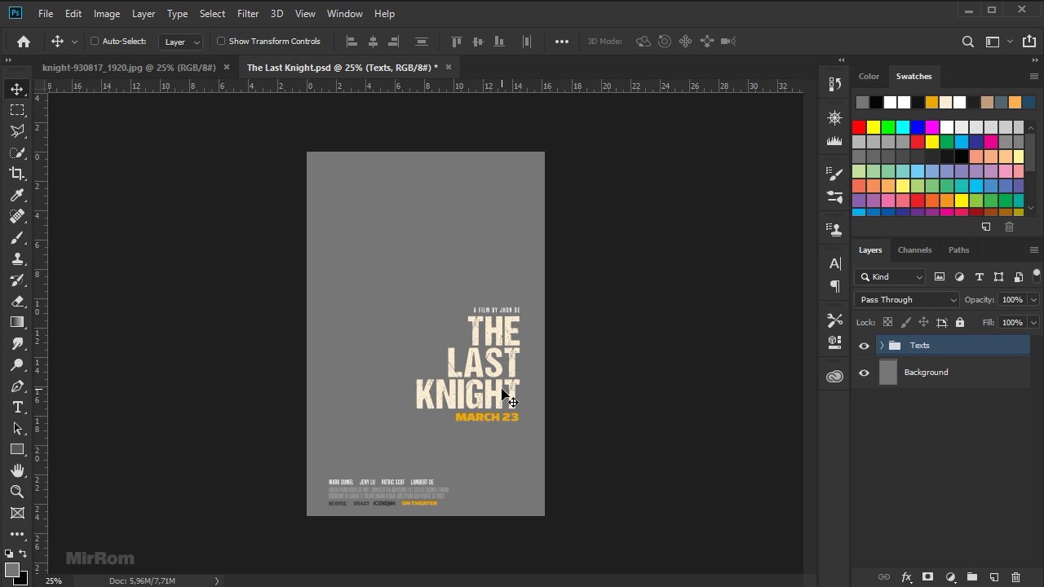
# Hide the Texts group and fill the Background layer with near-black #0f1112
pyautogui.click(864, 345)
pyautogui.click(913, 377)
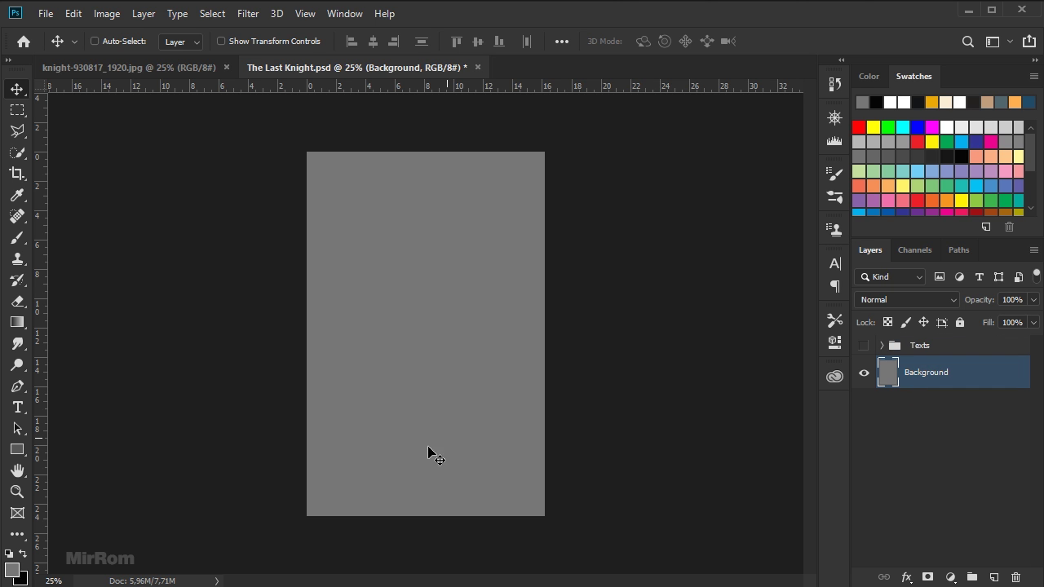
pyautogui.moveTo(1034, 158); pyautogui.dragTo(1032, 194)
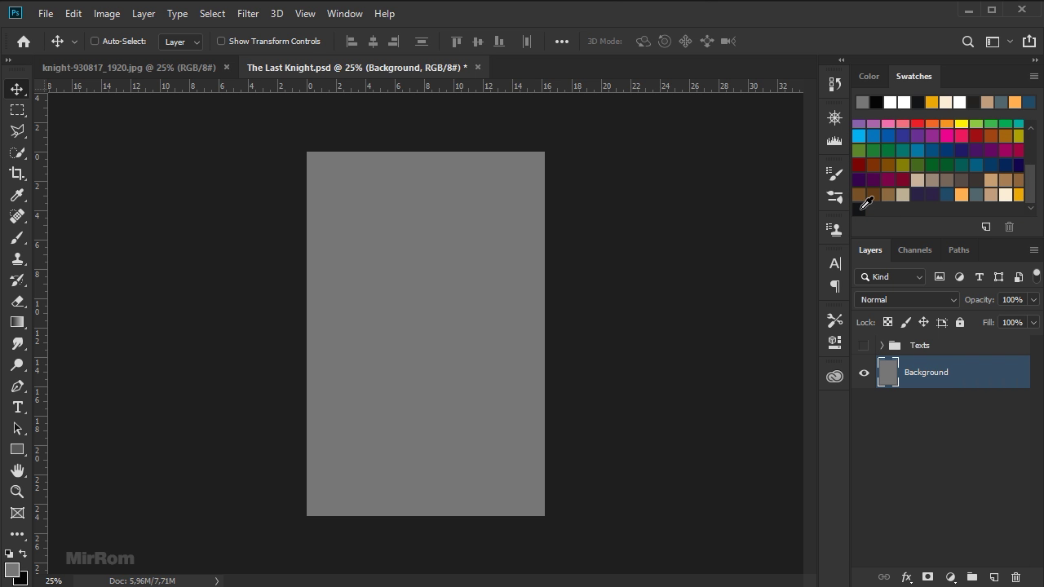
pyautogui.click(859, 209)
pyautogui.click(19, 566)
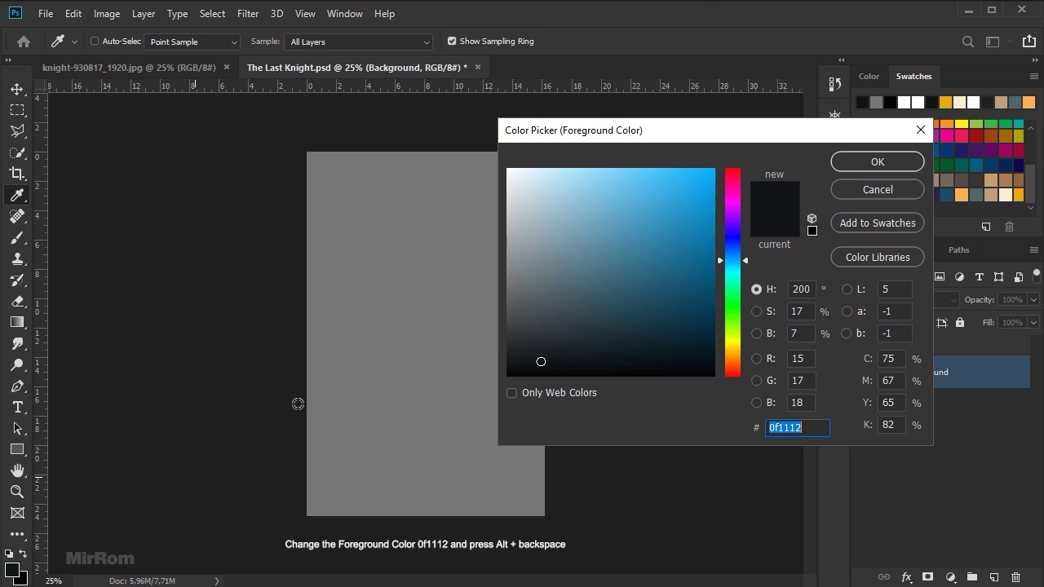
pyautogui.click(807, 430)
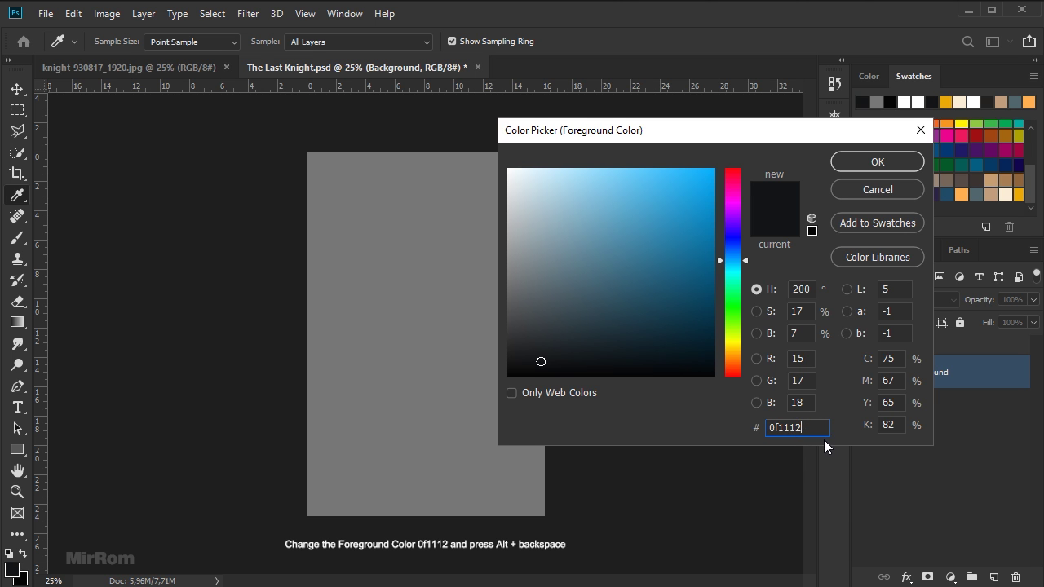
pyautogui.click(861, 163)
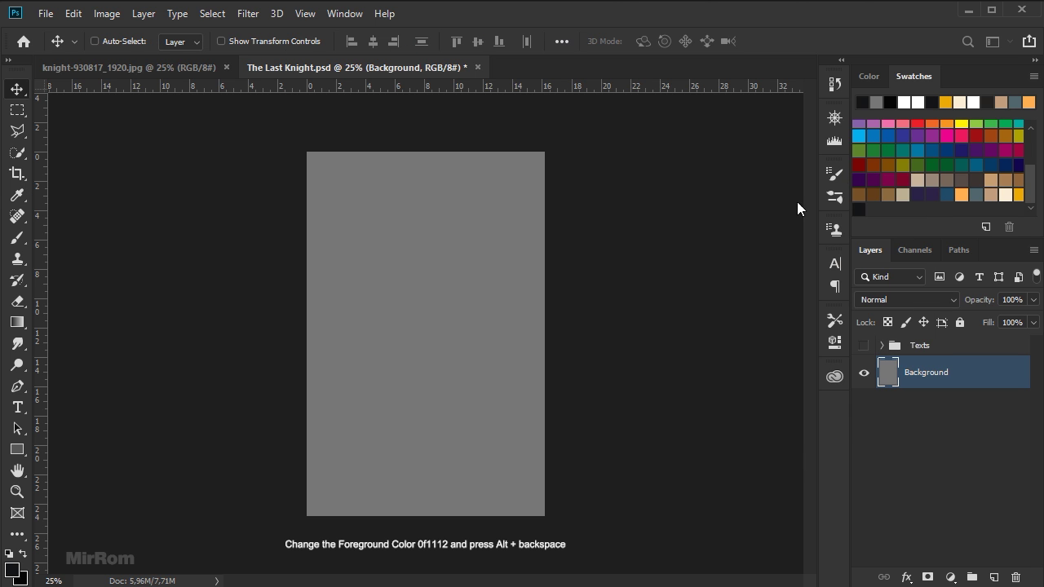
pyautogui.hotkey('alt', 'BackSpace')
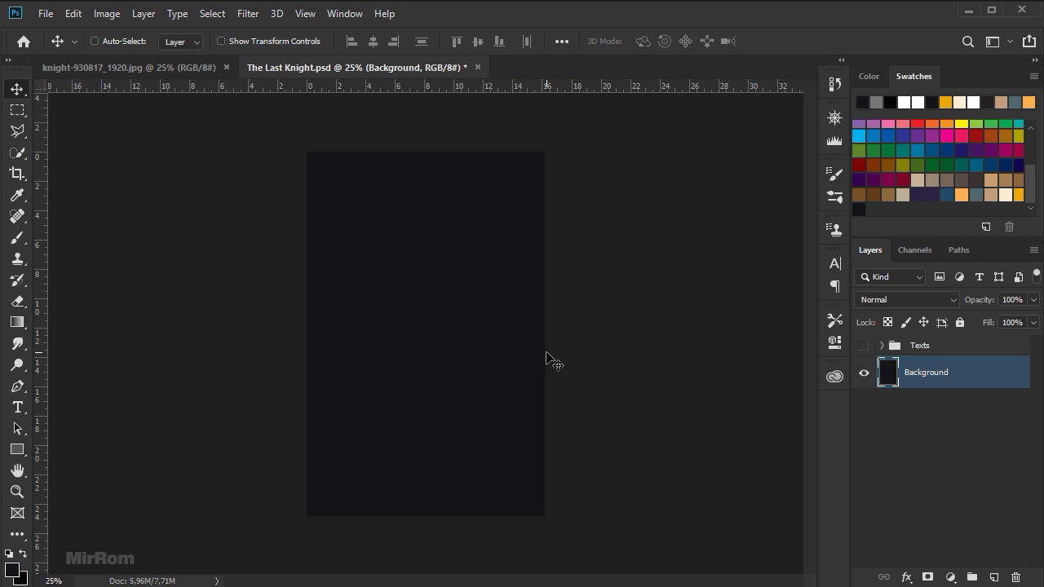
# Bring the Reaching Through cloud image into the poster as a layer named Cloud
pyautogui.click(45, 13)
pyautogui.click(65, 49)
pyautogui.click(272, 145)
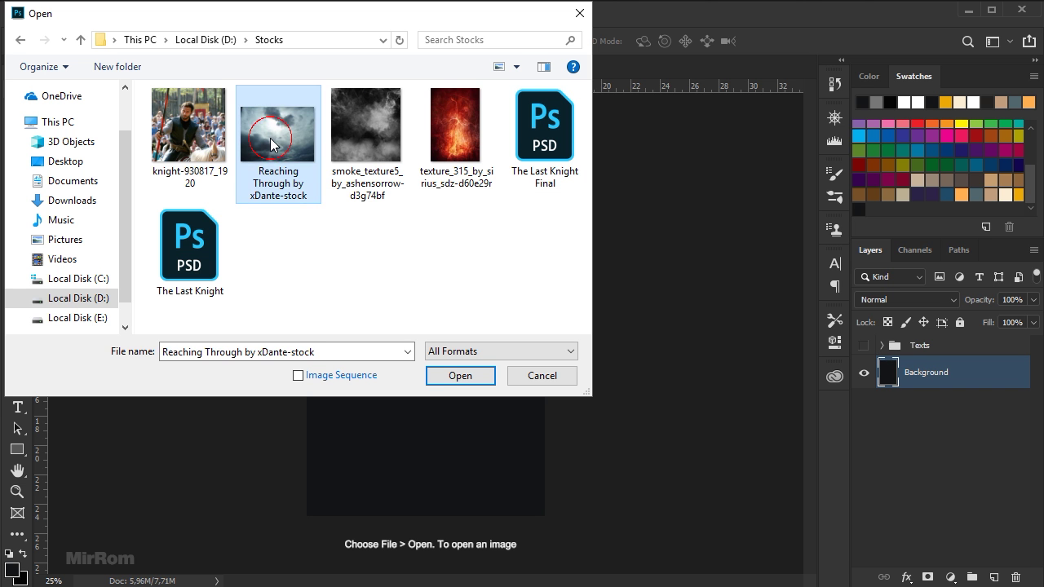
pyautogui.click(451, 372)
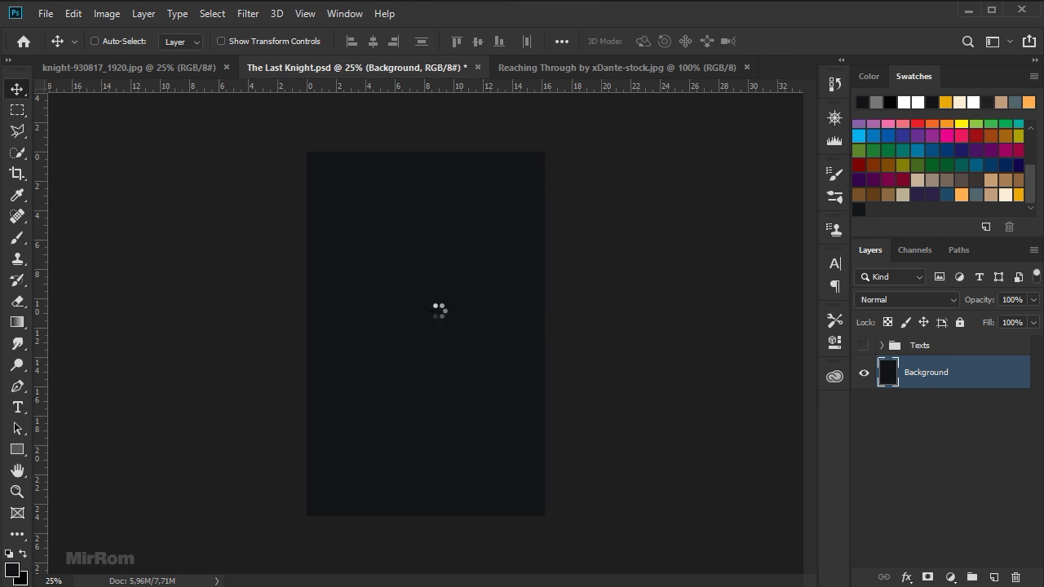
pyautogui.moveTo(427, 287)
pyautogui.mouseDown()
pyautogui.moveTo(369, 69)
pyautogui.moveTo(501, 249)
pyautogui.mouseUp()
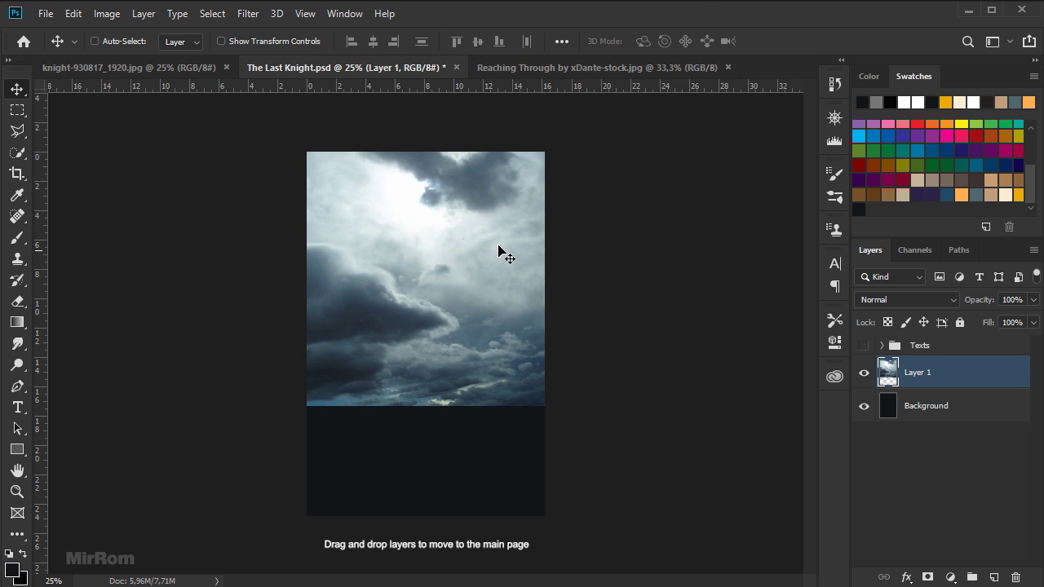
pyautogui.click(729, 68)
pyautogui.moveTo(465, 330); pyautogui.dragTo(466, 351)
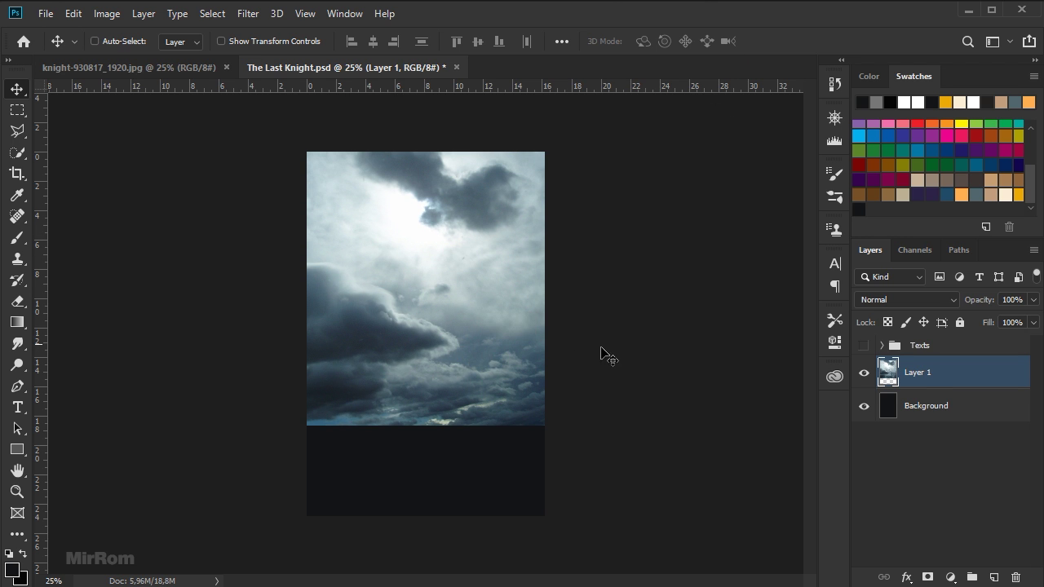
pyautogui.doubleClick(919, 373)
pyautogui.write('c')
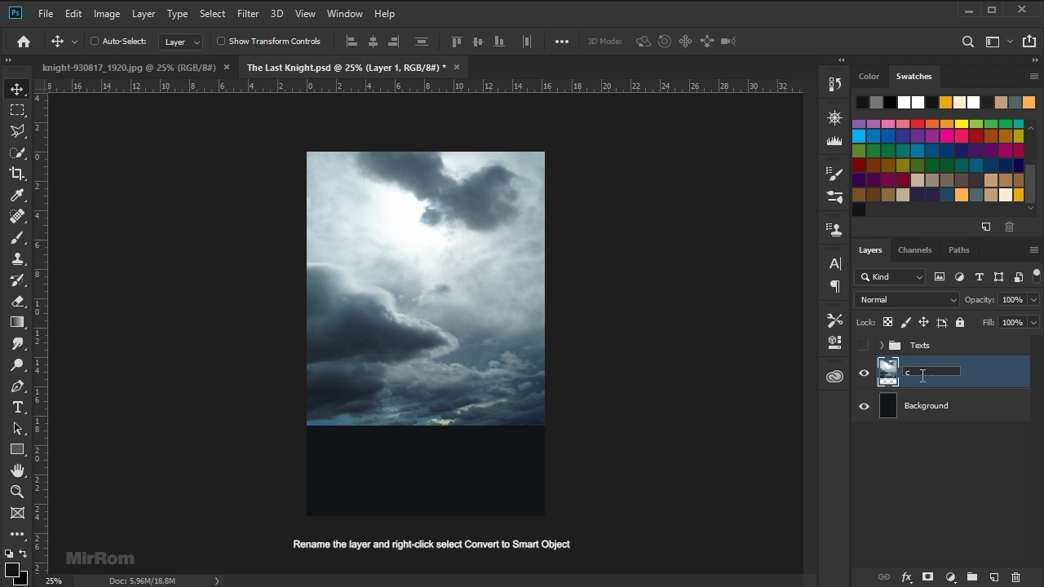
pyautogui.write('loud')
pyautogui.press('Return')
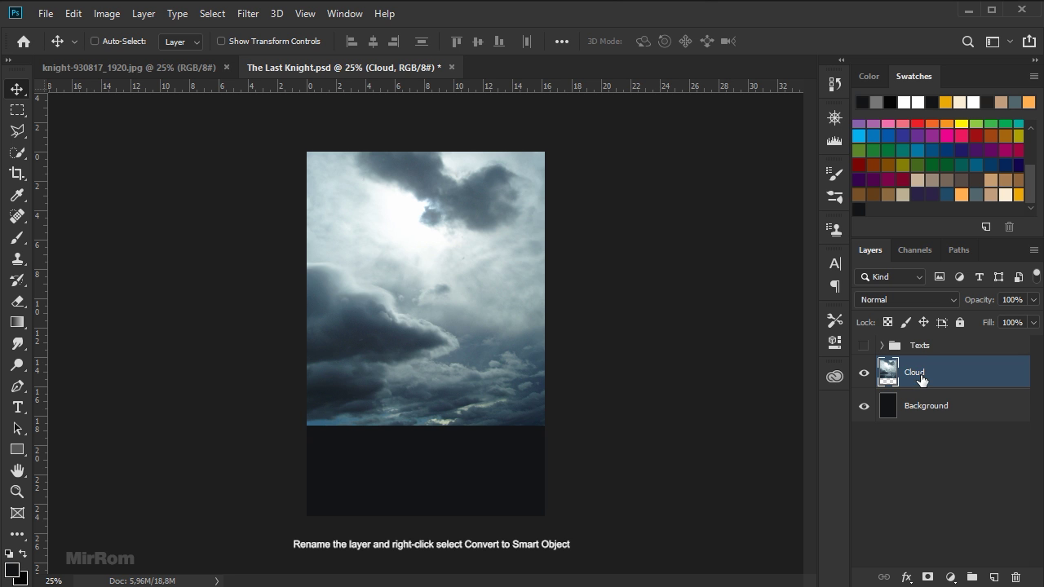
# Convert Cloud to a smart object and scale it to about 91% at the poster top
pyautogui.rightClick(949, 373)
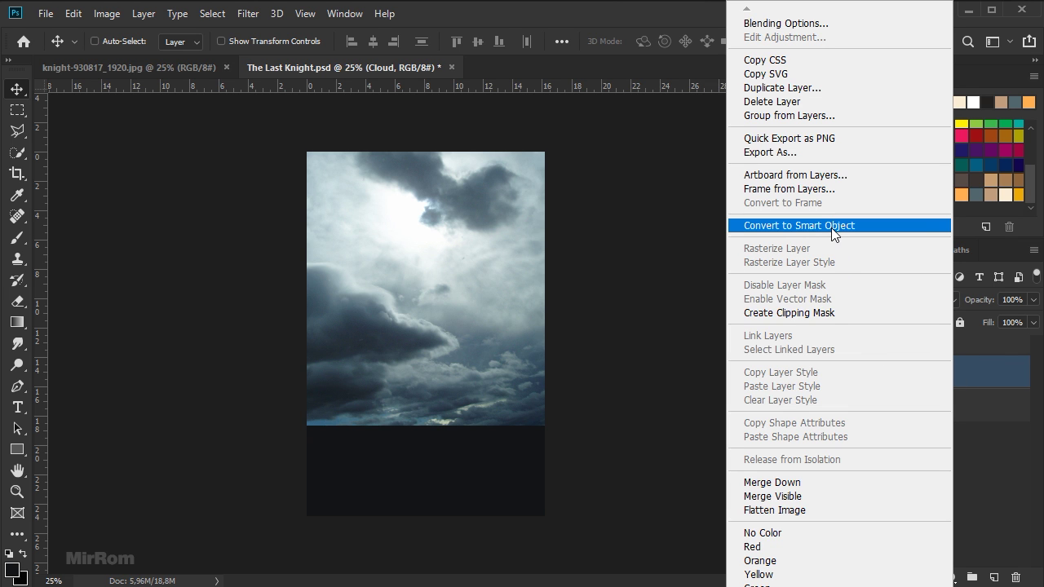
pyautogui.click(834, 233)
pyautogui.moveTo(538, 291); pyautogui.dragTo(497, 271)
pyautogui.click(479, 292)
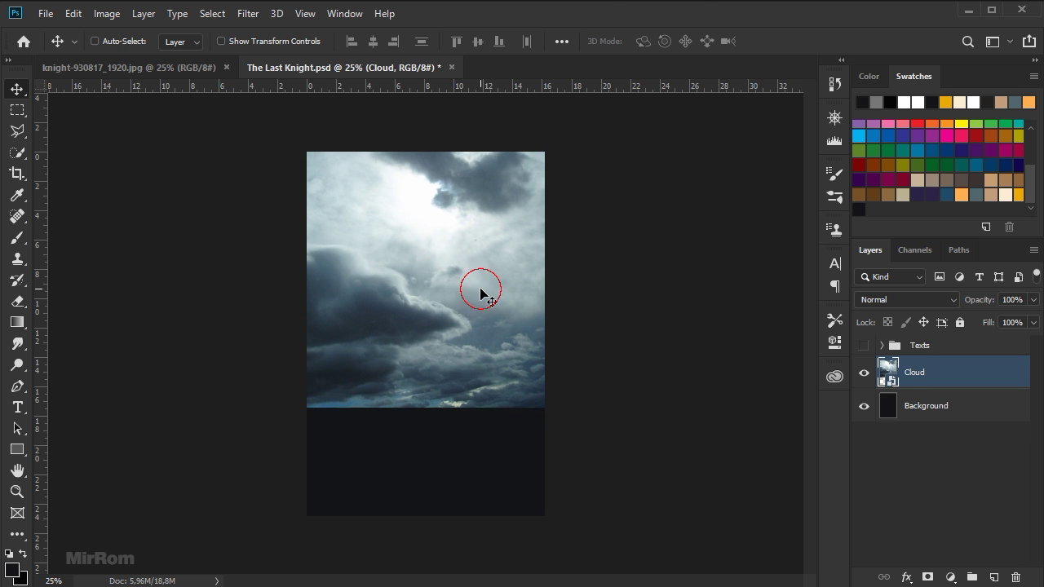
pyautogui.hotkey('ctrl', 't')
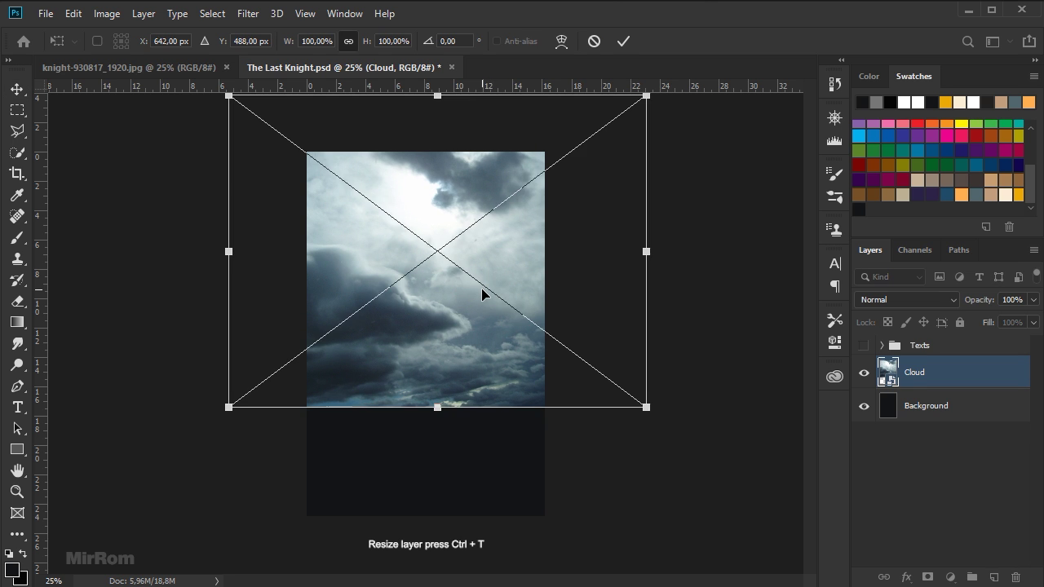
pyautogui.moveTo(646, 408)
pyautogui.mouseDown()
pyautogui.moveTo(659, 418)
pyautogui.moveTo(645, 400)
pyautogui.mouseUp()
pyautogui.moveTo(228, 401); pyautogui.dragTo(256, 373)
pyautogui.moveTo(480, 343); pyautogui.dragTo(485, 338)
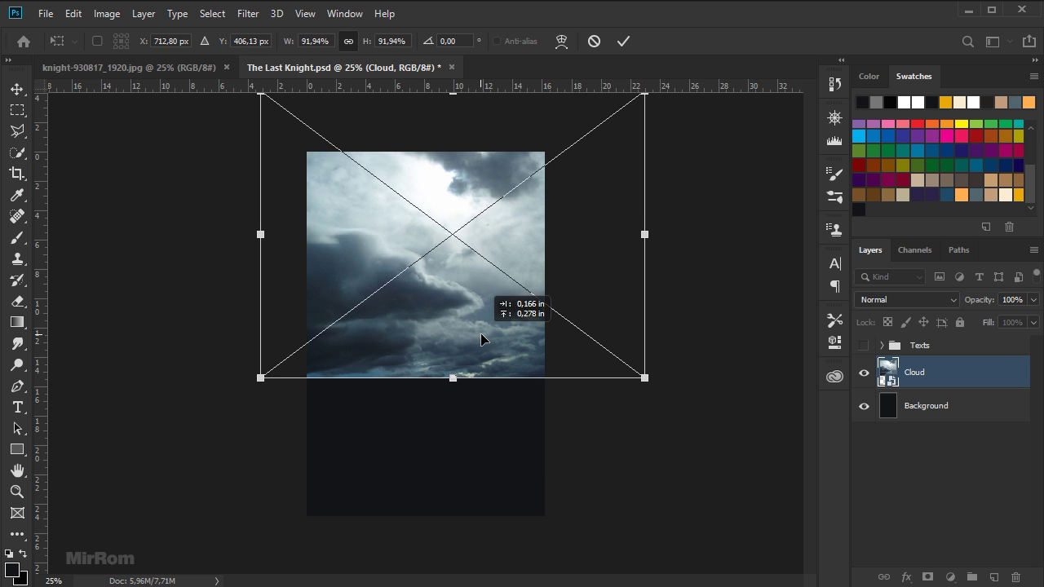
pyautogui.moveTo(648, 236); pyautogui.dragTo(643, 238)
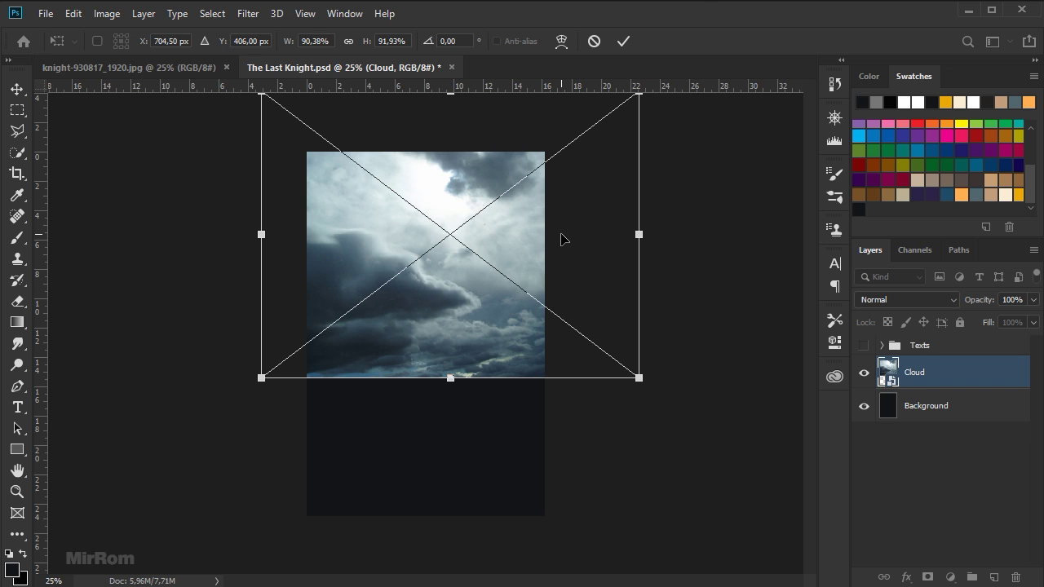
pyautogui.click(623, 41)
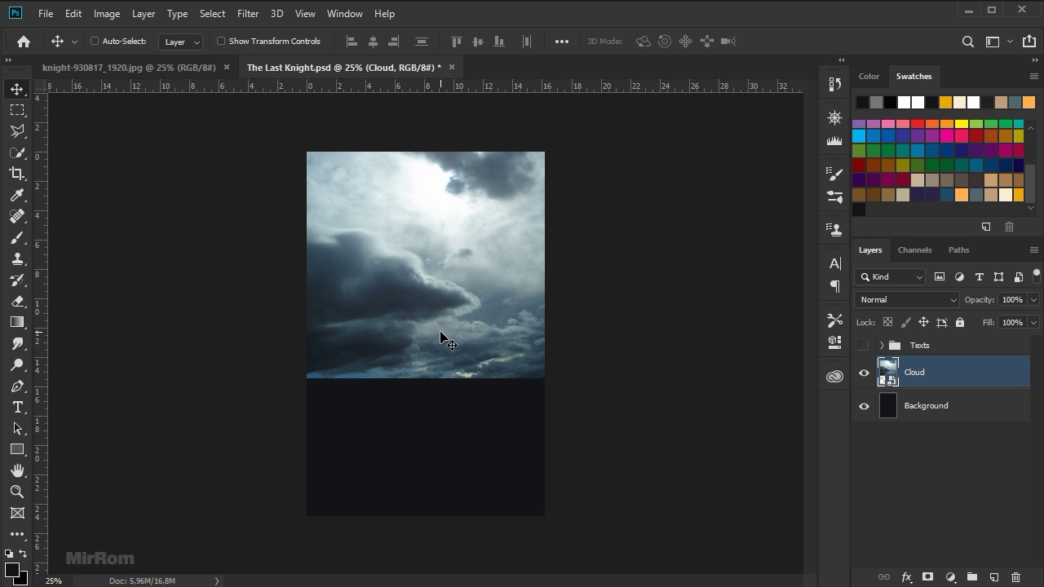
# Apply Brightness/Contrast to the clouds with brightness -52 and contrast 3
pyautogui.click(114, 14)
pyautogui.moveTo(132, 56)
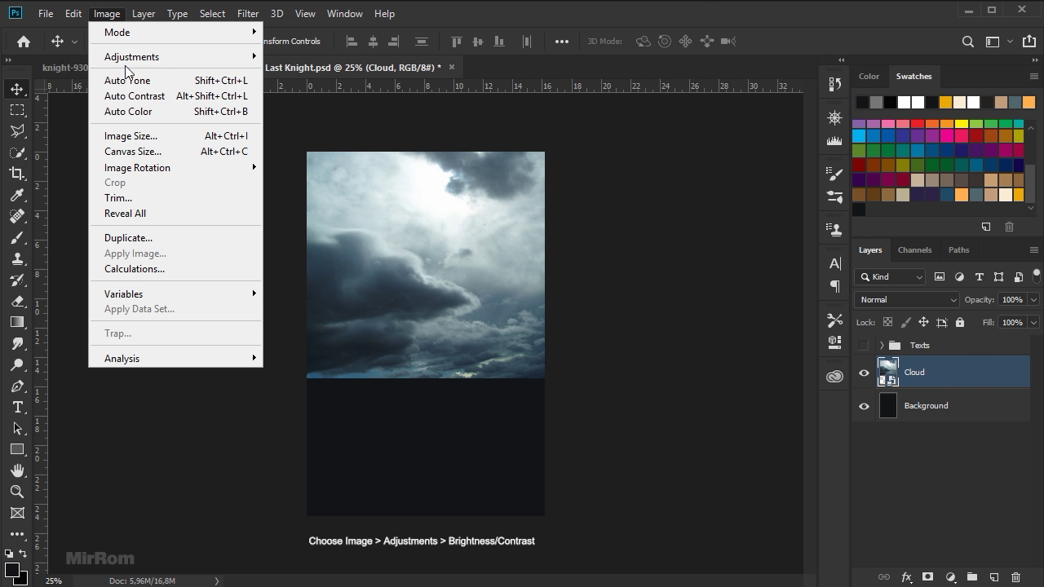
pyautogui.click(355, 58)
pyautogui.moveTo(556, 131); pyautogui.dragTo(670, 173)
pyautogui.moveTo(626, 225); pyautogui.dragTo(598, 226)
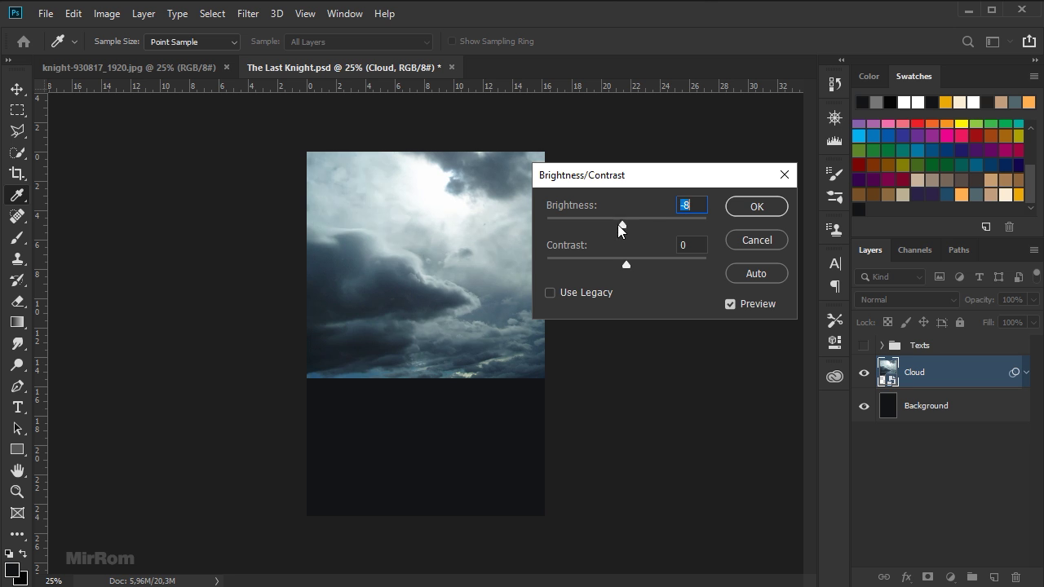
pyautogui.moveTo(627, 265); pyautogui.dragTo(629, 267)
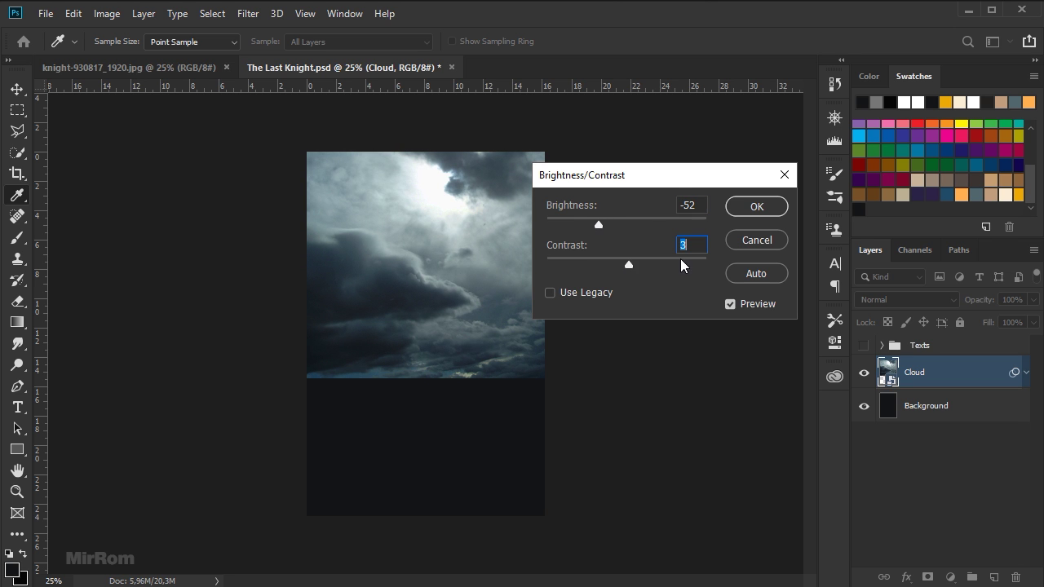
pyautogui.click(730, 304)
pyautogui.click(730, 303)
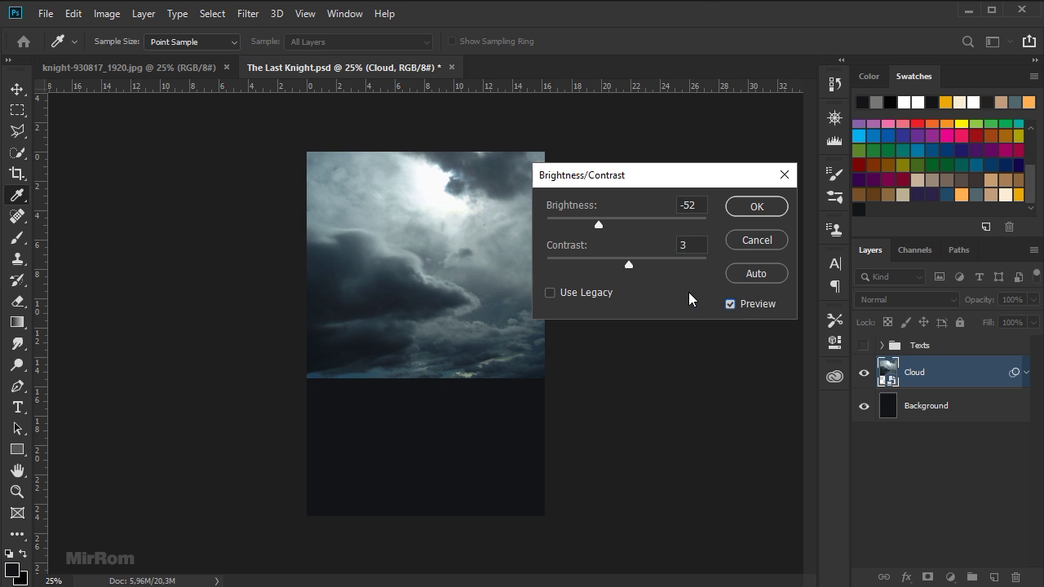
pyautogui.click(757, 208)
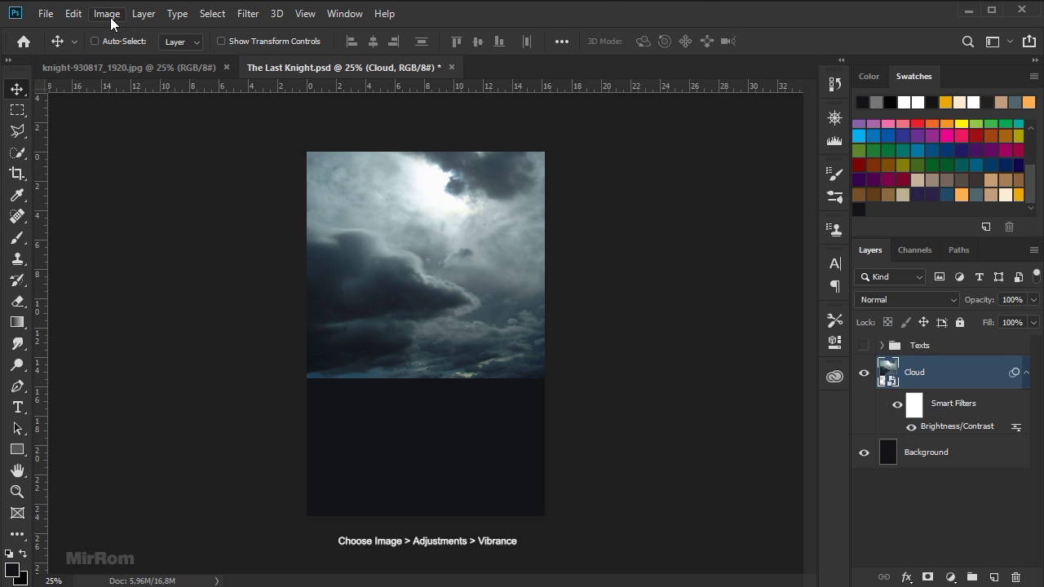
# Apply Vibrance to the clouds with vibrance -55 and saturation -19
pyautogui.click(111, 18)
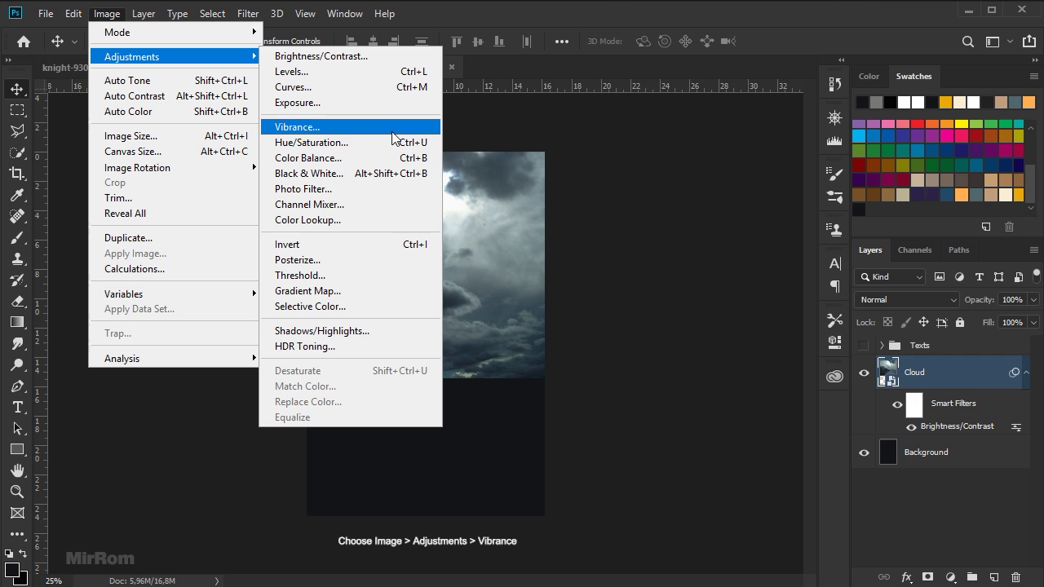
pyautogui.click(393, 132)
pyautogui.moveTo(514, 194); pyautogui.dragTo(467, 198)
pyautogui.moveTo(514, 243); pyautogui.dragTo(495, 243)
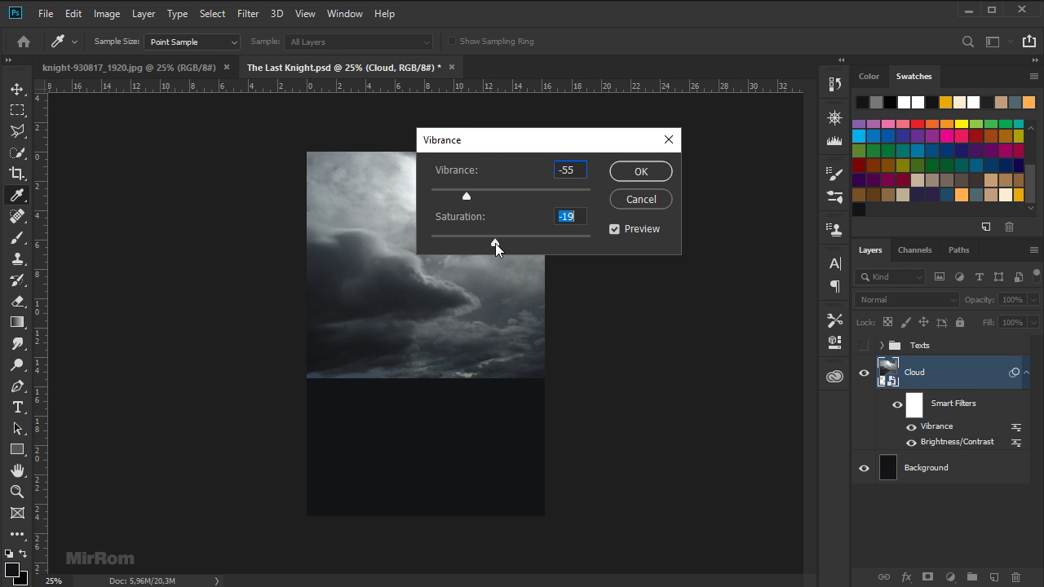
pyautogui.click(627, 168)
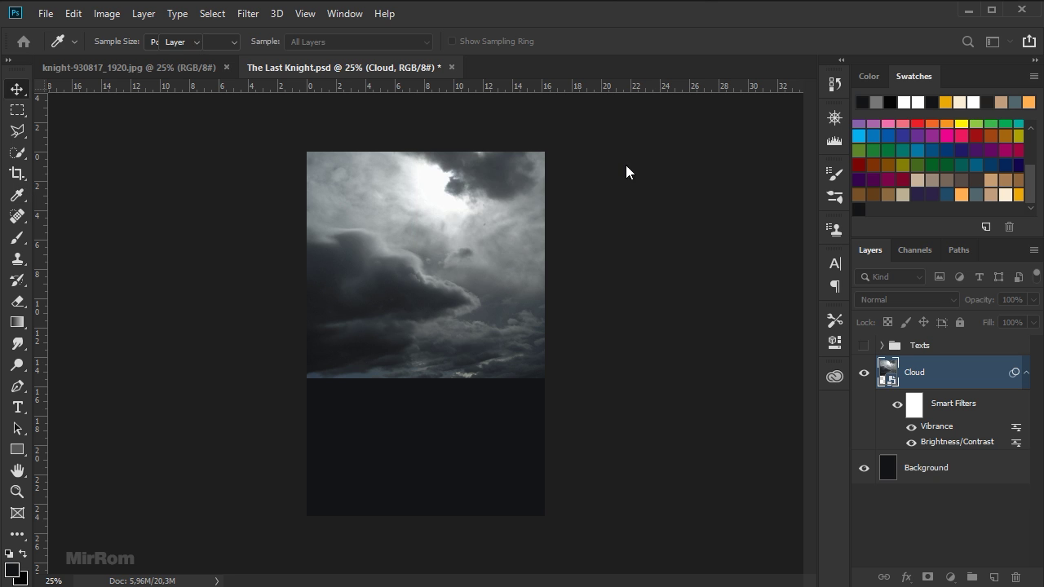
# Toggle the Cloud layer and its filters to compare, then add a layer mask
pyautogui.press('v')
pyautogui.click(864, 373)
pyautogui.click(863, 373)
pyautogui.click(897, 405)
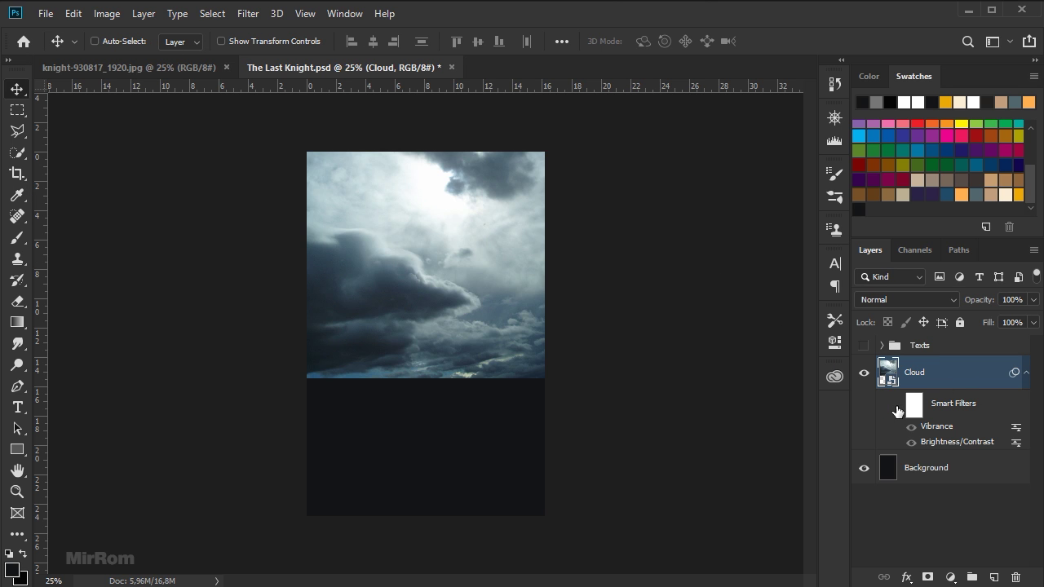
pyautogui.click(897, 405)
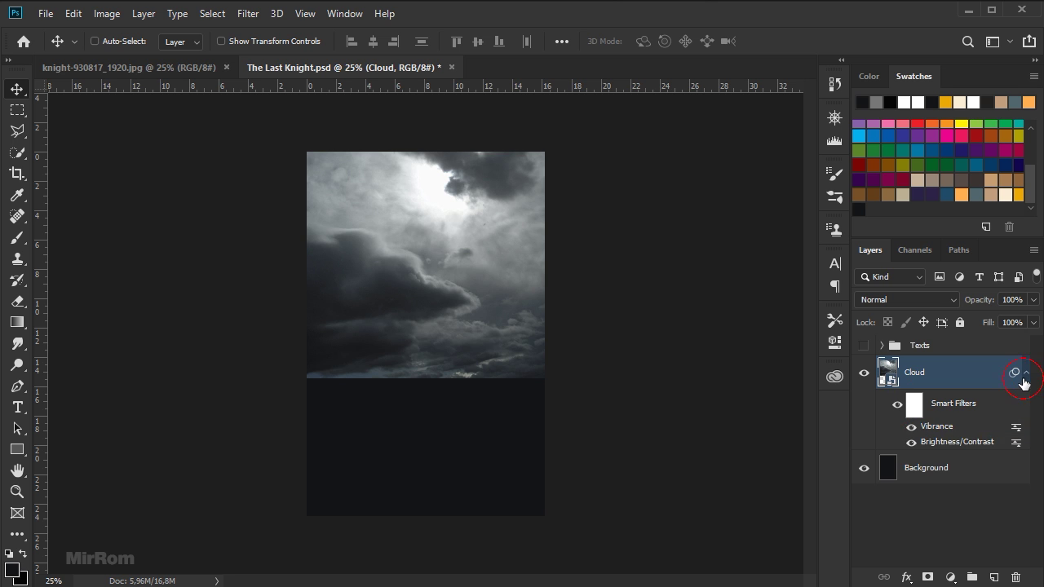
pyautogui.click(1026, 372)
pyautogui.click(928, 577)
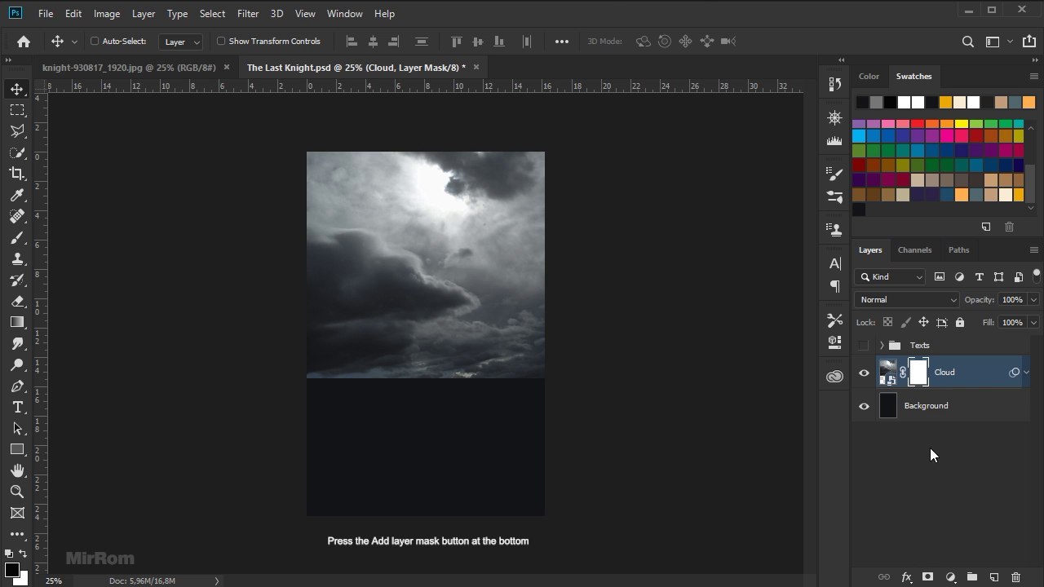
# Draw a linear black-white gradient upward on the mask to fade the lower clouds
pyautogui.moveTo(13, 327); pyautogui.dragTo(94, 321)
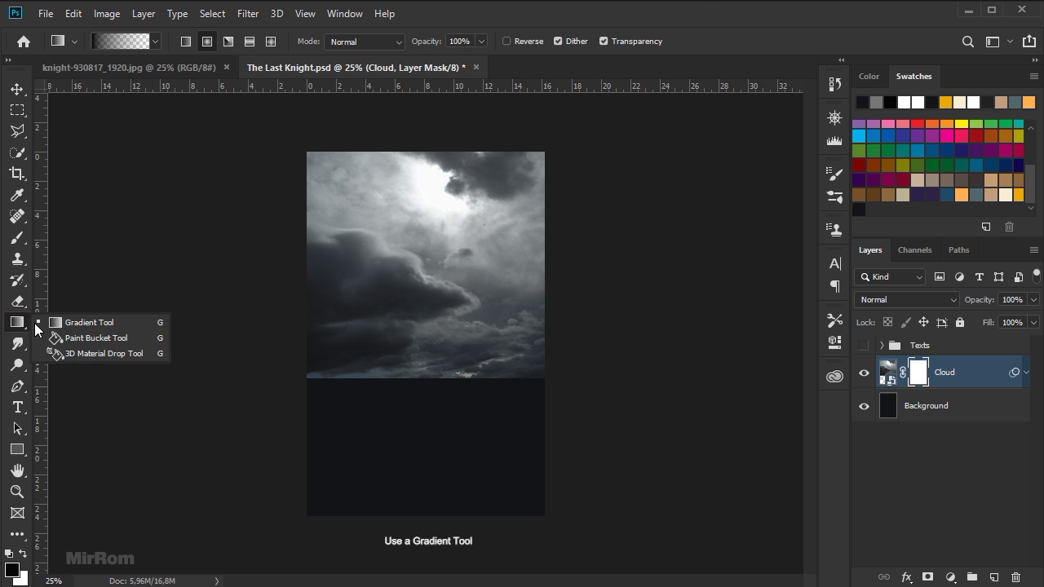
pyautogui.click(124, 42)
pyautogui.click(889, 162)
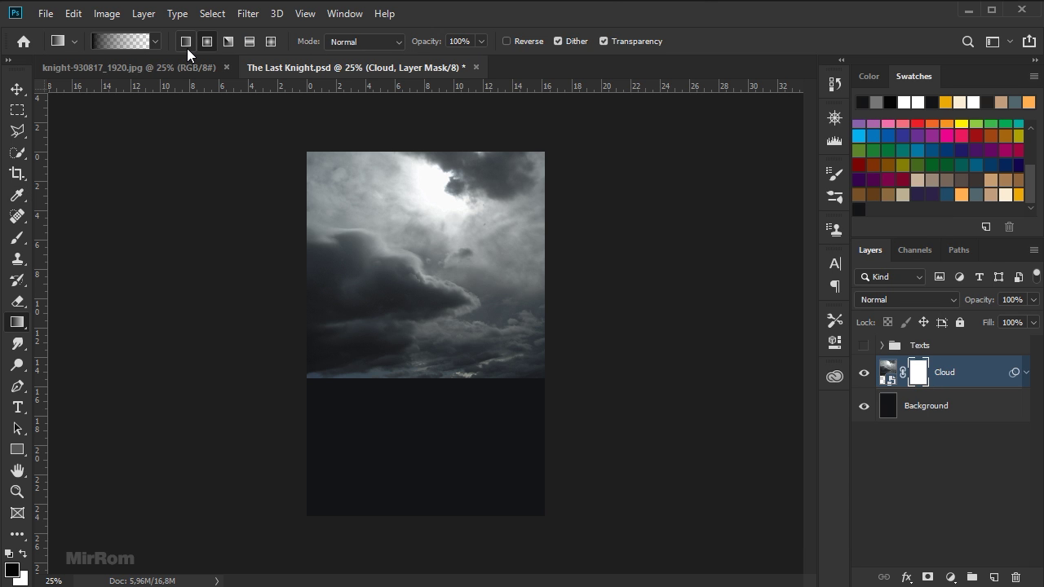
pyautogui.click(187, 48)
pyautogui.moveTo(424, 414); pyautogui.dragTo(420, 305)
pyautogui.moveTo(434, 369); pyautogui.dragTo(434, 280)
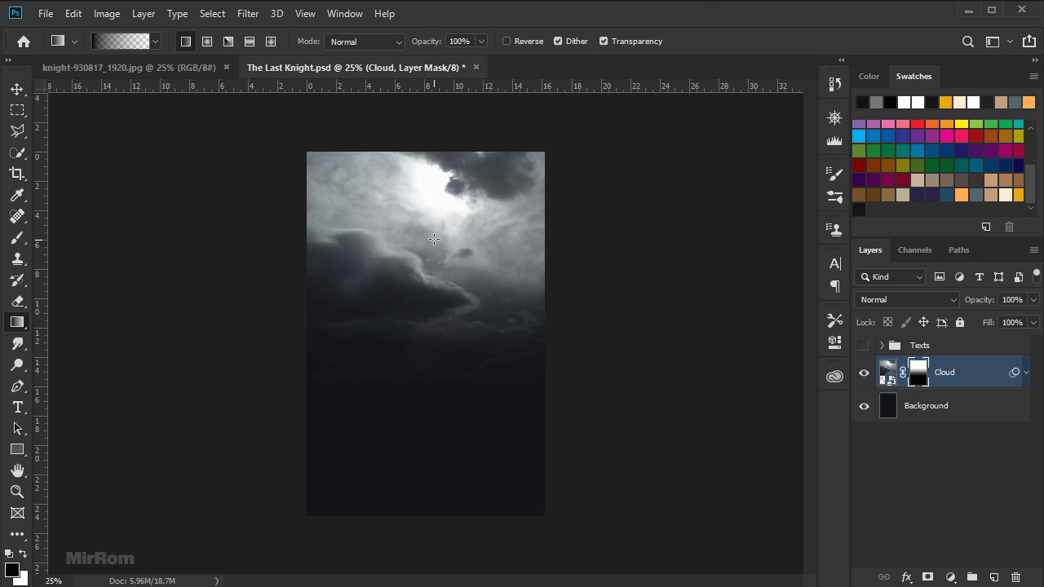
pyautogui.moveTo(436, 426); pyautogui.dragTo(437, 234)
pyautogui.moveTo(445, 470); pyautogui.dragTo(443, 256)
pyautogui.press('v')
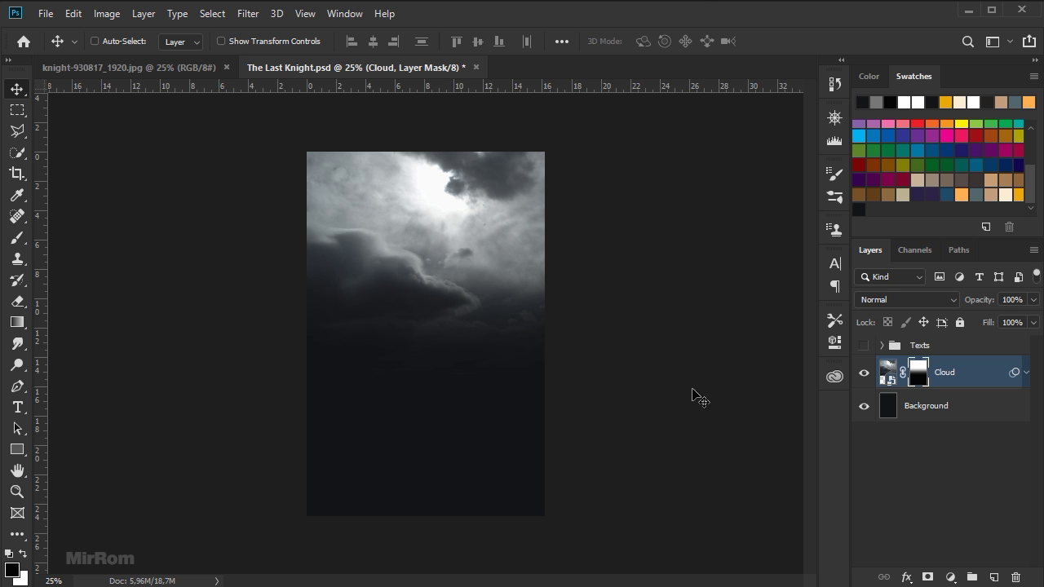
# Add a Gradient Fill layer from the Light preset with a cream ffe29c left stop
pyautogui.click(950, 577)
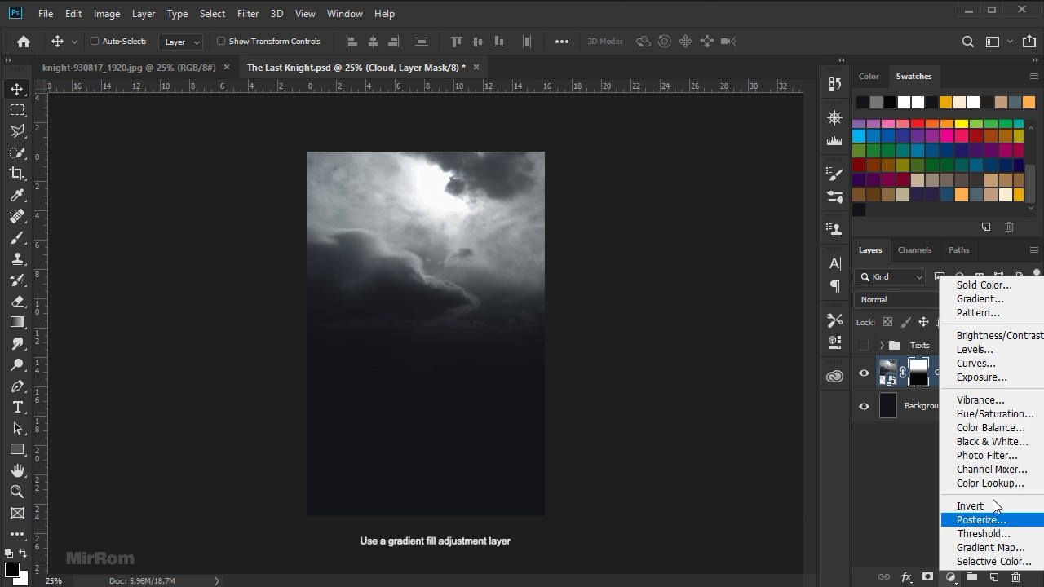
pyautogui.click(1017, 300)
pyautogui.moveTo(669, 206); pyautogui.dragTo(646, 204)
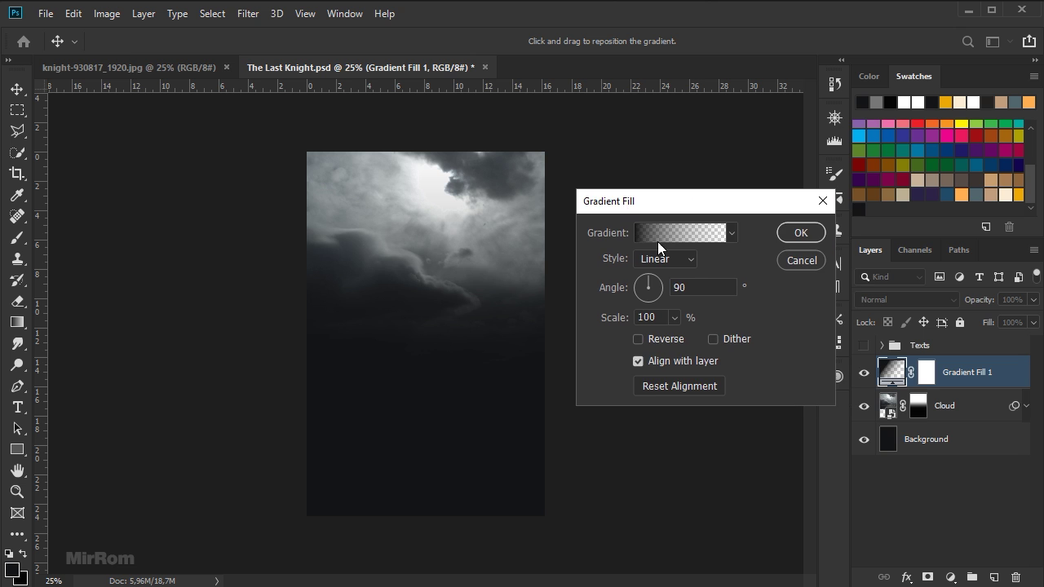
pyautogui.click(681, 241)
pyautogui.click(620, 232)
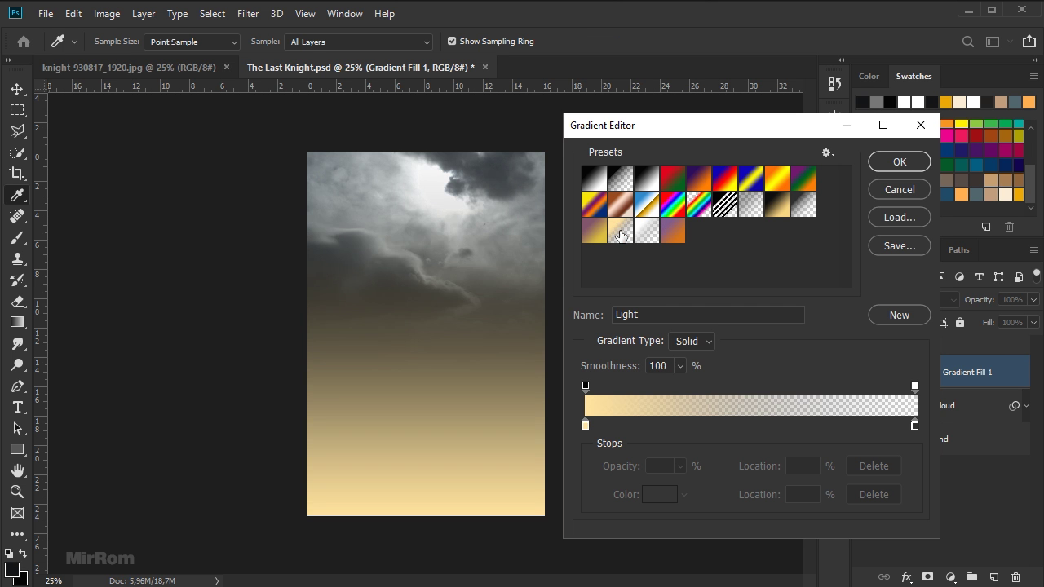
pyautogui.doubleClick(586, 425)
pyautogui.click(809, 432)
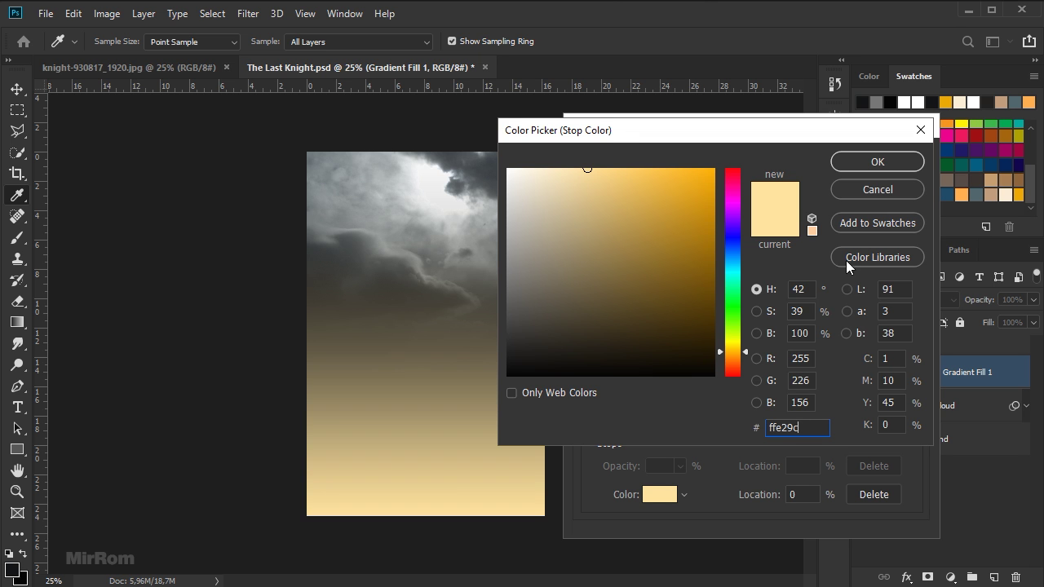
pyautogui.click(879, 163)
# Set the gradient's right stop to dark grey 2a2a2a at 0% opacity
pyautogui.doubleClick(915, 426)
pyautogui.click(814, 430)
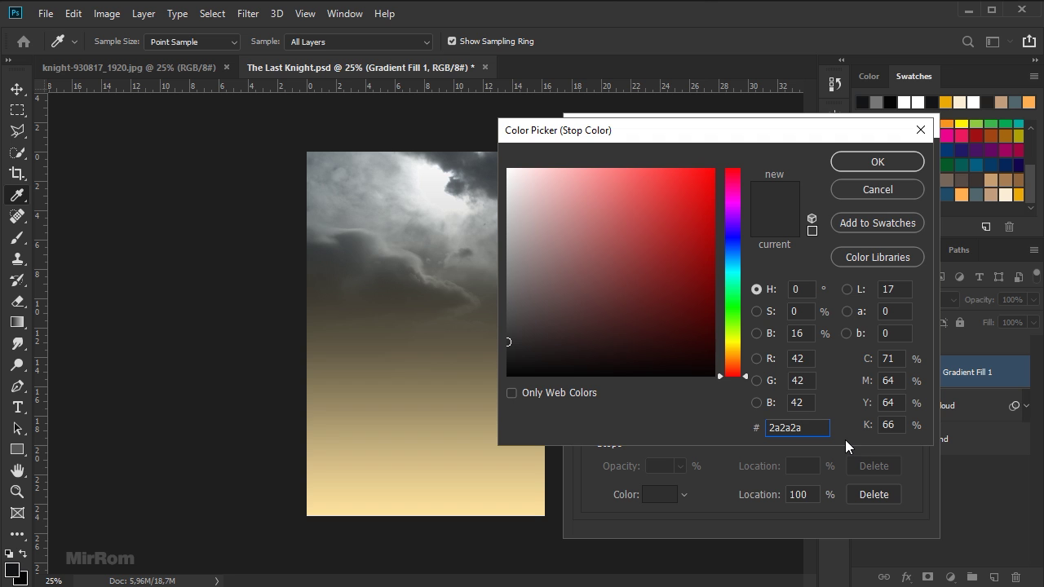
pyautogui.click(893, 162)
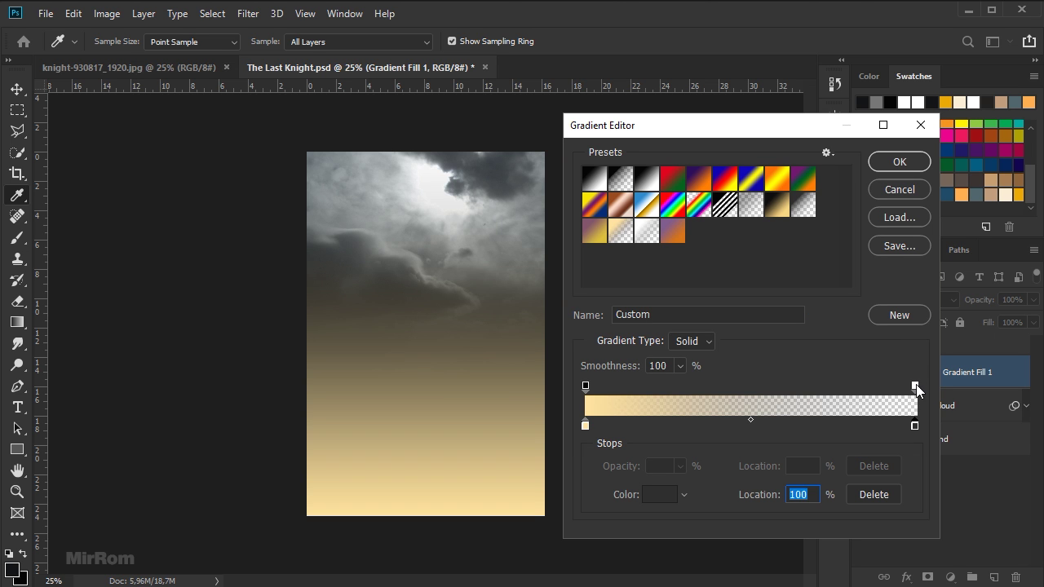
pyautogui.click(915, 385)
pyautogui.click(680, 469)
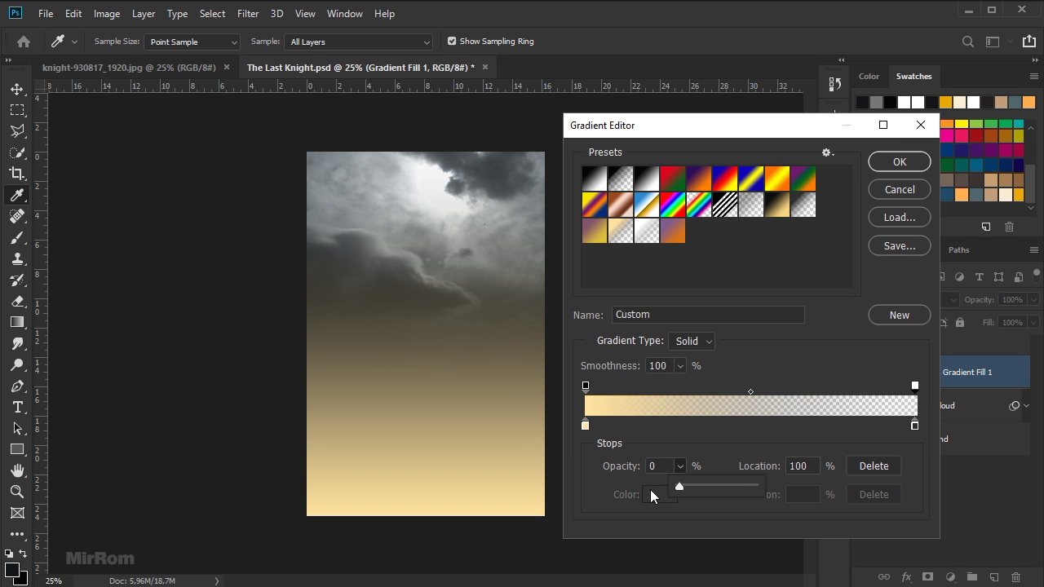
pyautogui.click(674, 472)
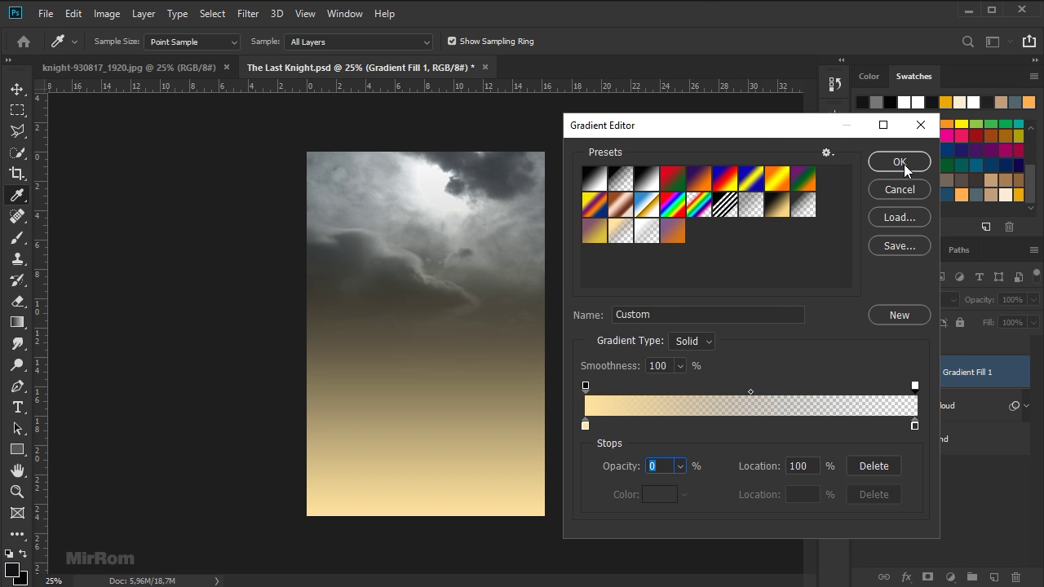
pyautogui.click(899, 163)
# Make the gradient fill radial at 108% scale, centred up in the clouds
pyautogui.click(689, 258)
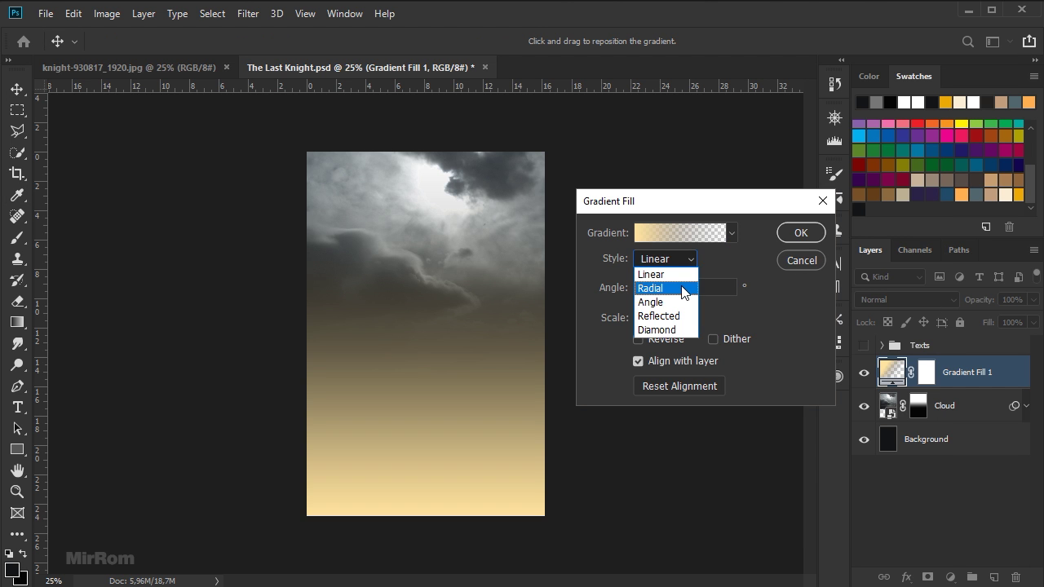
pyautogui.click(683, 289)
pyautogui.moveTo(449, 332); pyautogui.dragTo(437, 218)
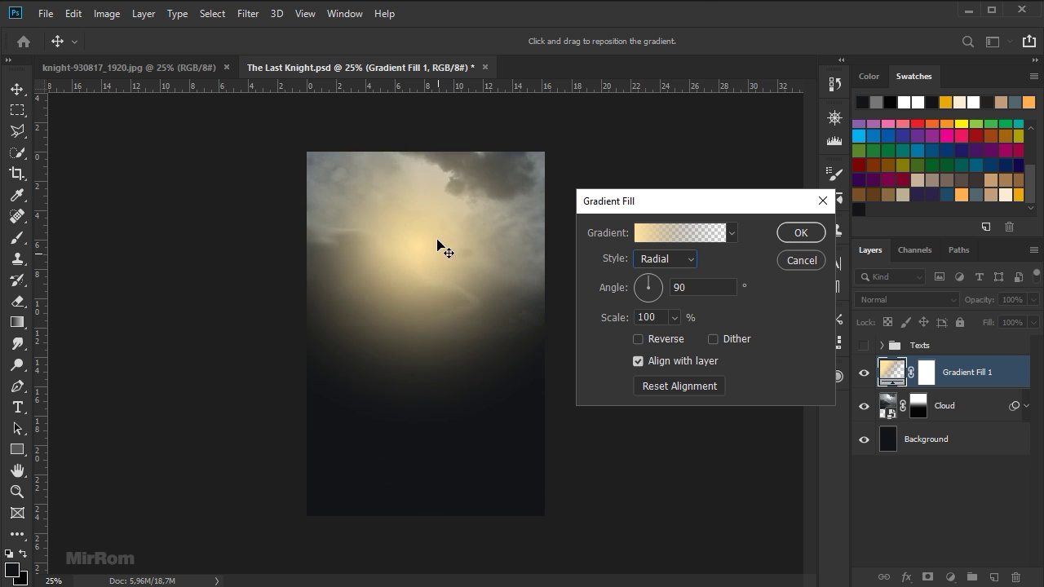
pyautogui.moveTo(614, 317); pyautogui.dragTo(620, 318)
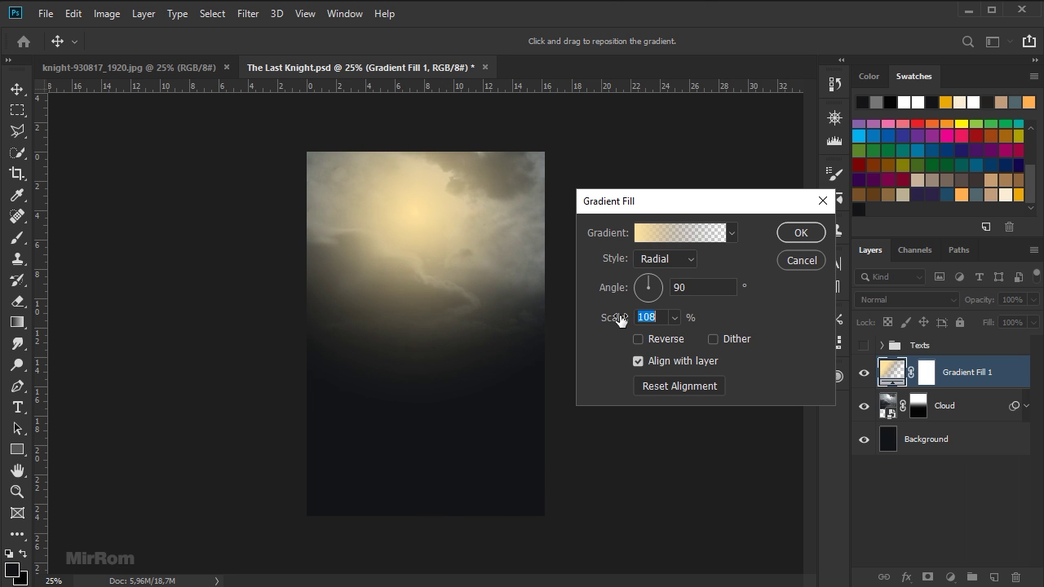
pyautogui.click(416, 233)
pyautogui.click(800, 233)
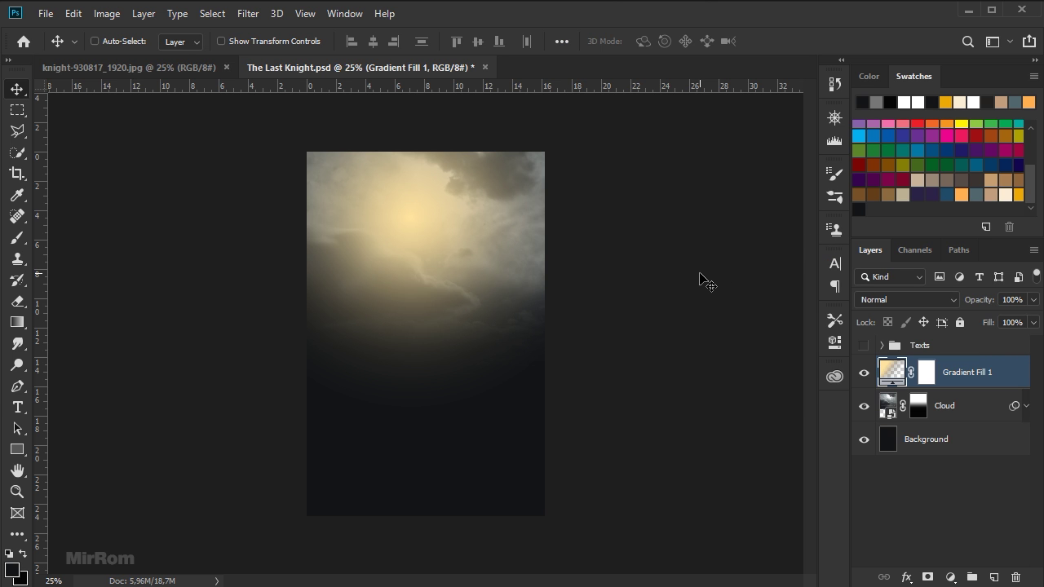
# Blend Gradient Fill 1 in Linear Light mode at 52% opacity
pyautogui.click(897, 299)
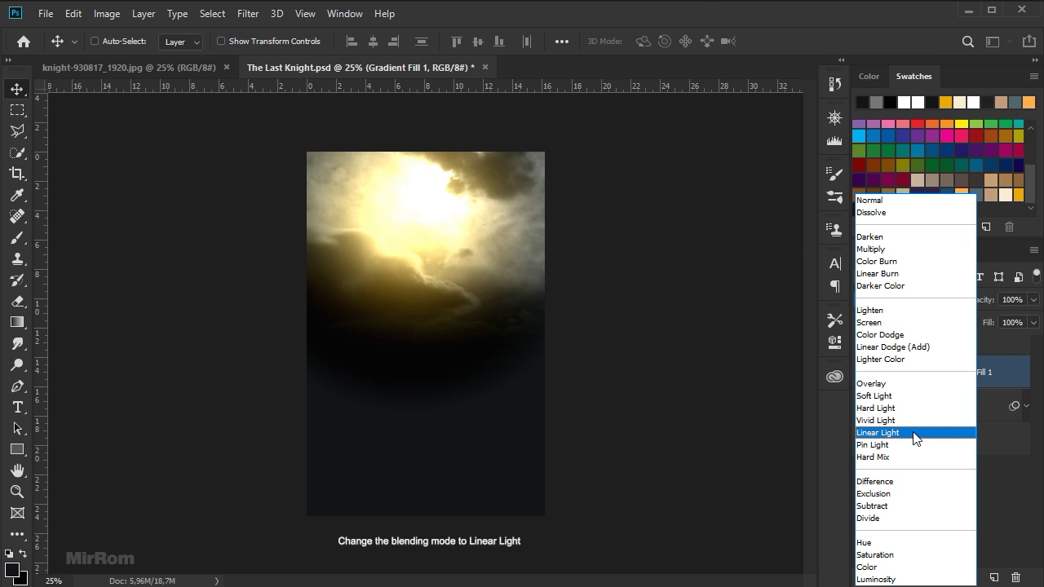
pyautogui.click(915, 433)
pyautogui.click(1033, 299)
pyautogui.moveTo(1032, 316); pyautogui.dragTo(995, 318)
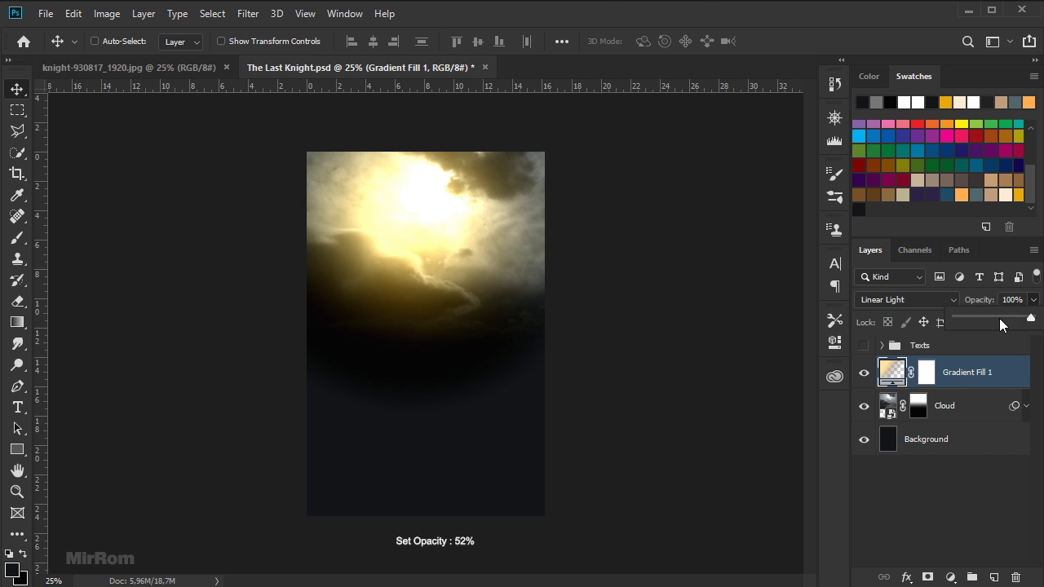
pyautogui.click(987, 367)
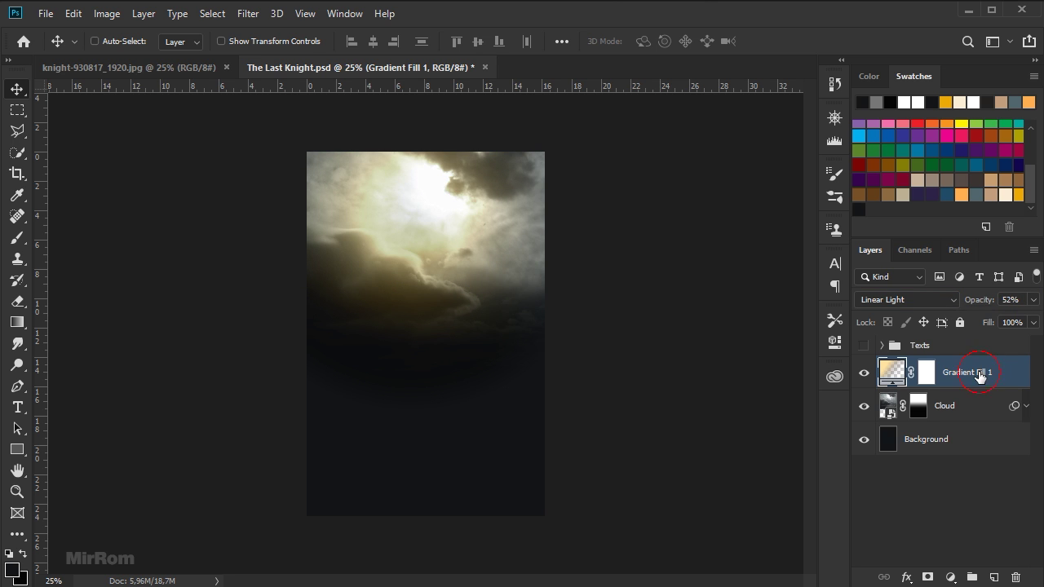
# Select Gradient Fill 1, Cloud and Background, group them, and name the group Background
pyautogui.keyDown('shift'); pyautogui.click(958, 412); pyautogui.keyUp('shift')
pyautogui.keyDown('shift'); pyautogui.click(971, 441); pyautogui.keyUp('shift')
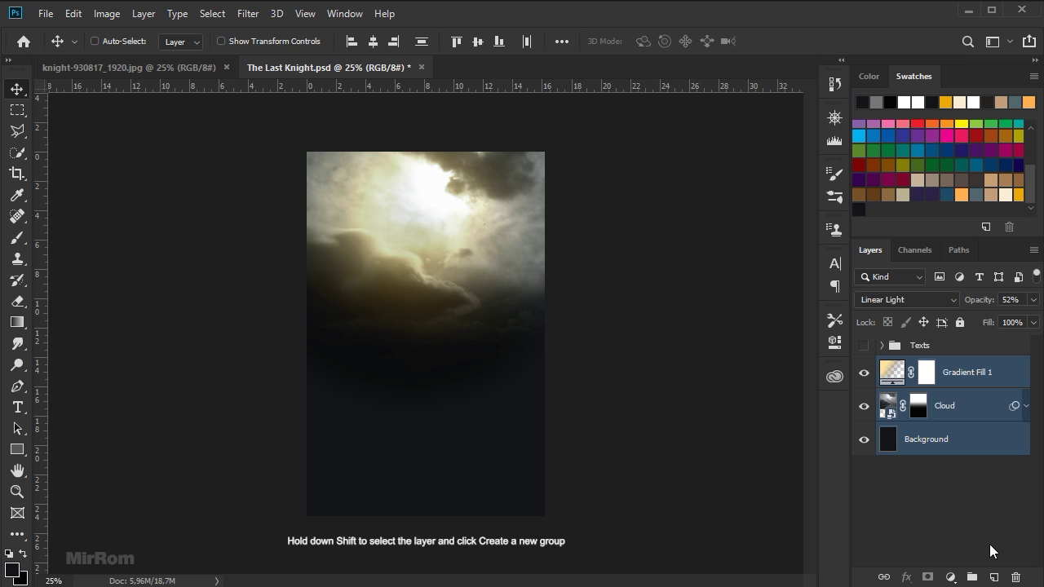
pyautogui.click(974, 576)
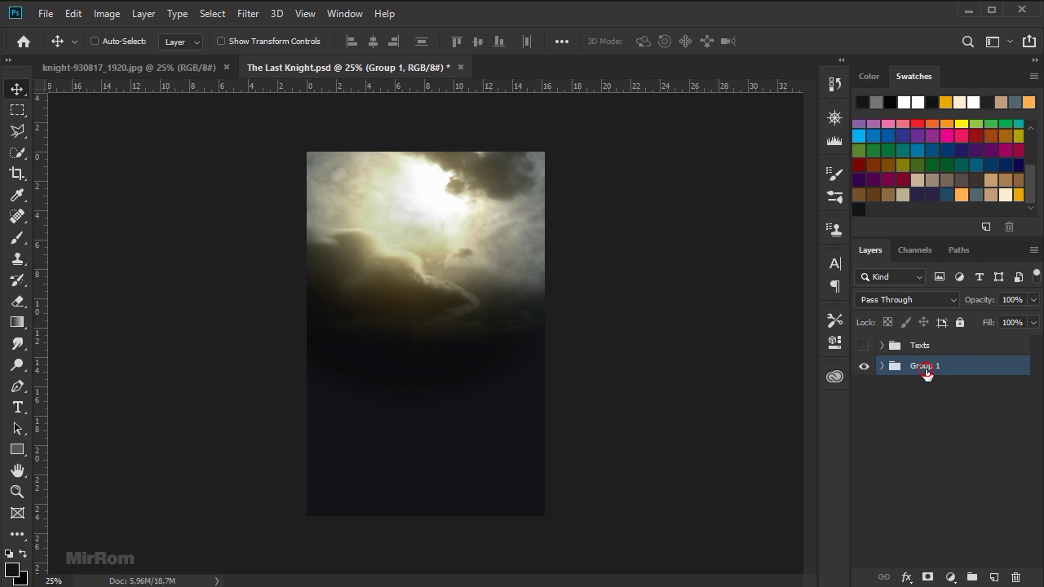
pyautogui.write('Background')
pyautogui.press('Return')
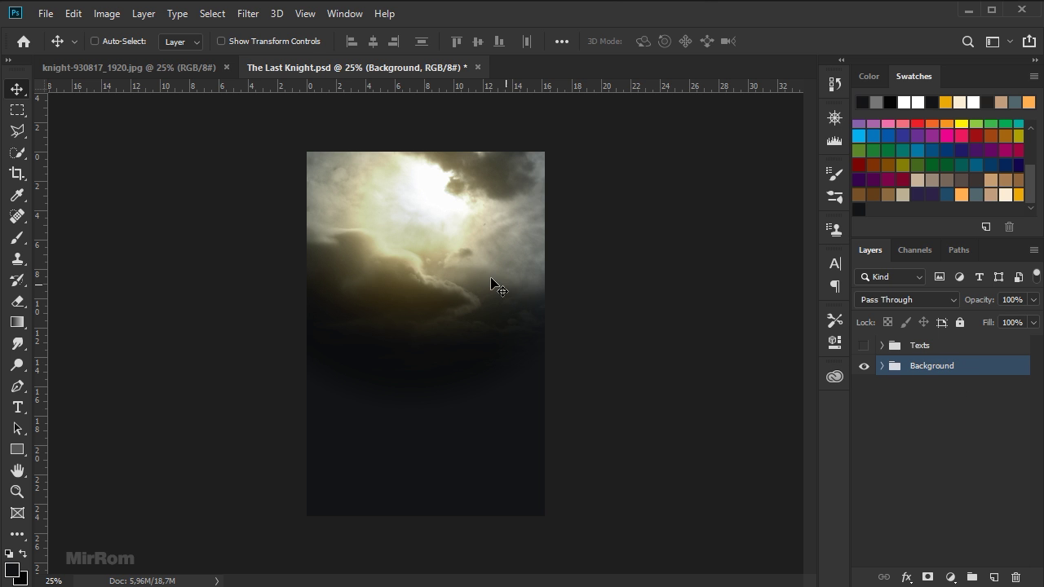
# In the knight photo, quick-select the background around the knight and lance with a 40 px brush
pyautogui.click(162, 67)
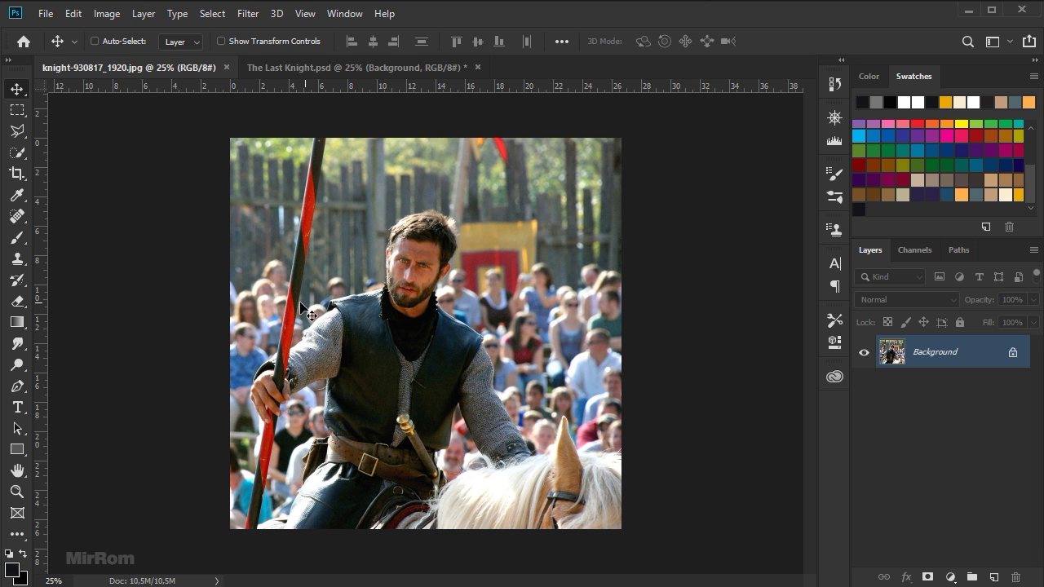
pyautogui.click(23, 154)
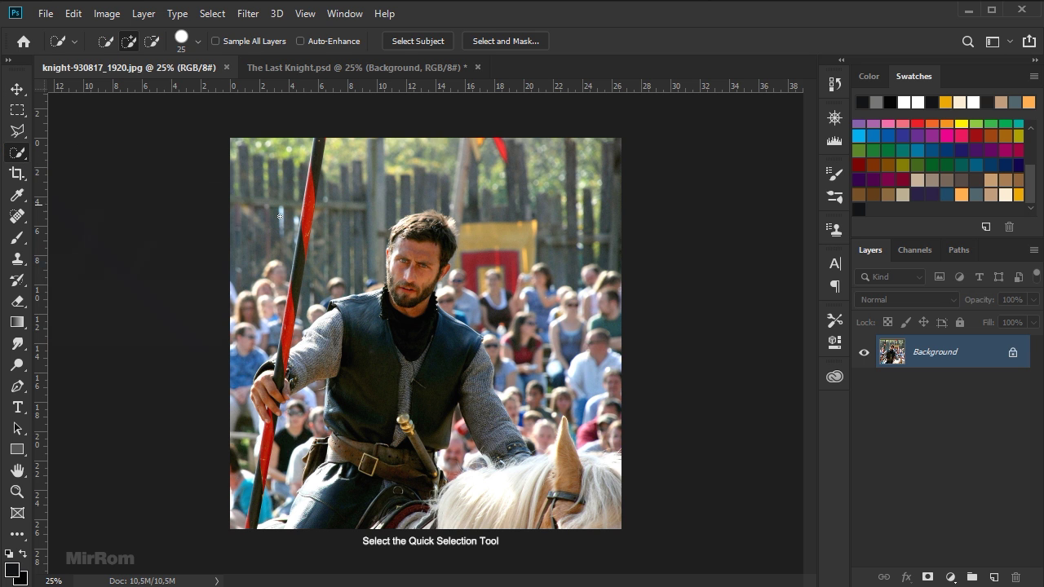
pyautogui.press(']')
pyautogui.moveTo(388, 171)
pyautogui.mouseDown()
pyautogui.moveTo(613, 385)
pyautogui.moveTo(525, 424)
pyautogui.mouseUp()
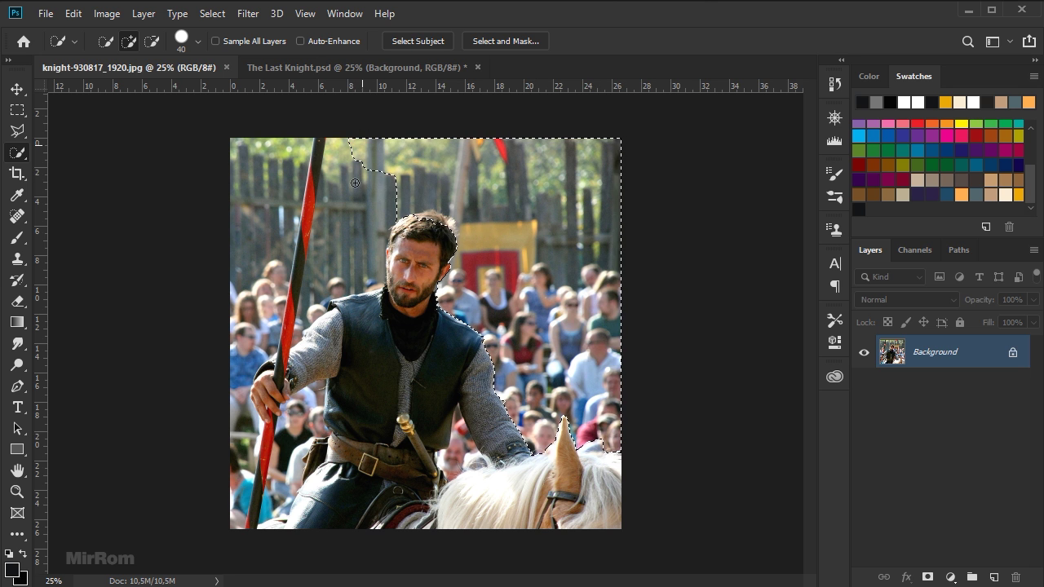
pyautogui.press('alt')
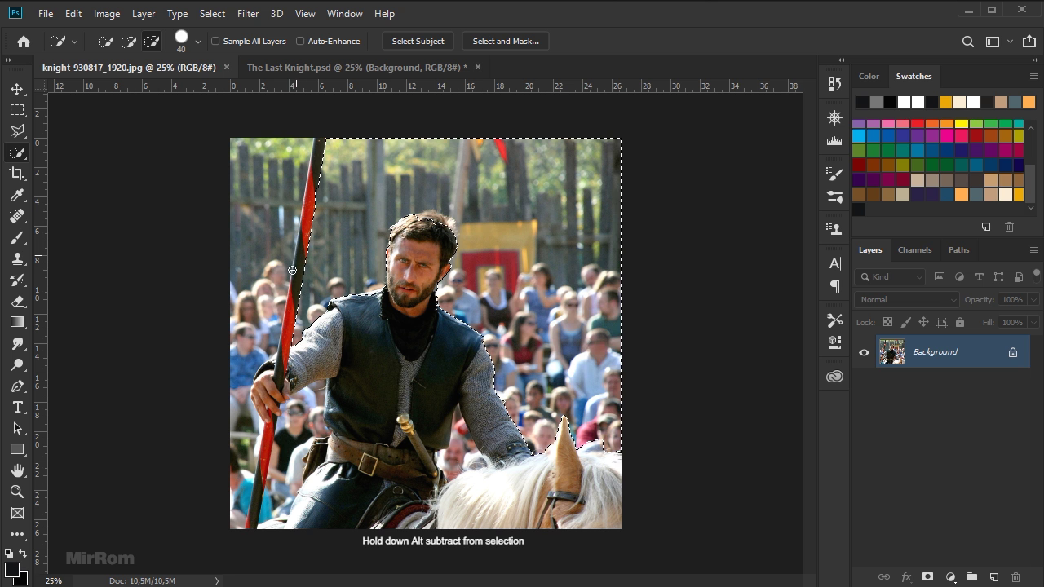
pyautogui.moveTo(307, 374); pyautogui.dragTo(290, 222)
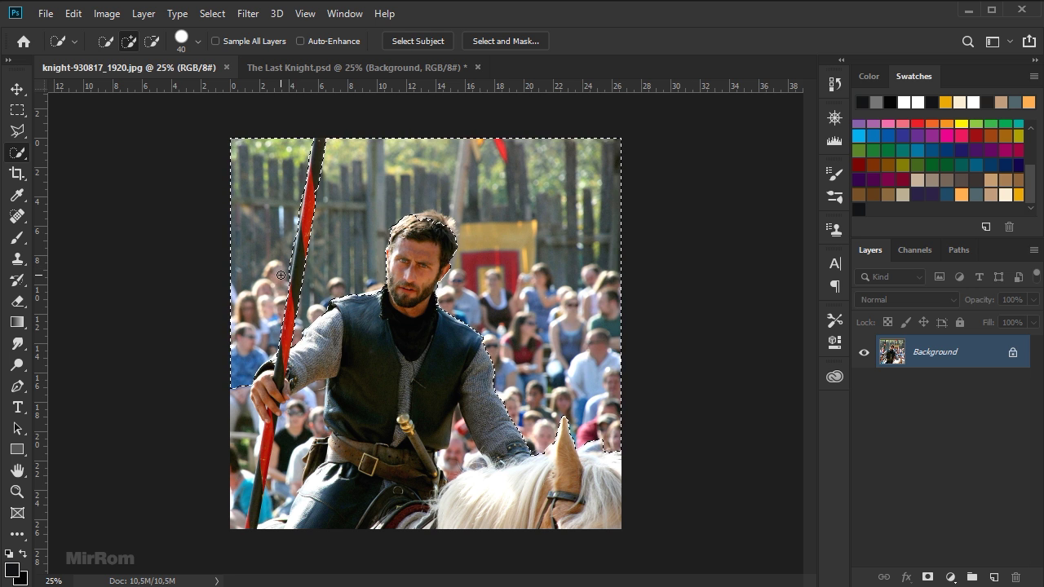
pyautogui.moveTo(263, 307); pyautogui.dragTo(281, 270)
pyautogui.moveTo(243, 404); pyautogui.dragTo(245, 514)
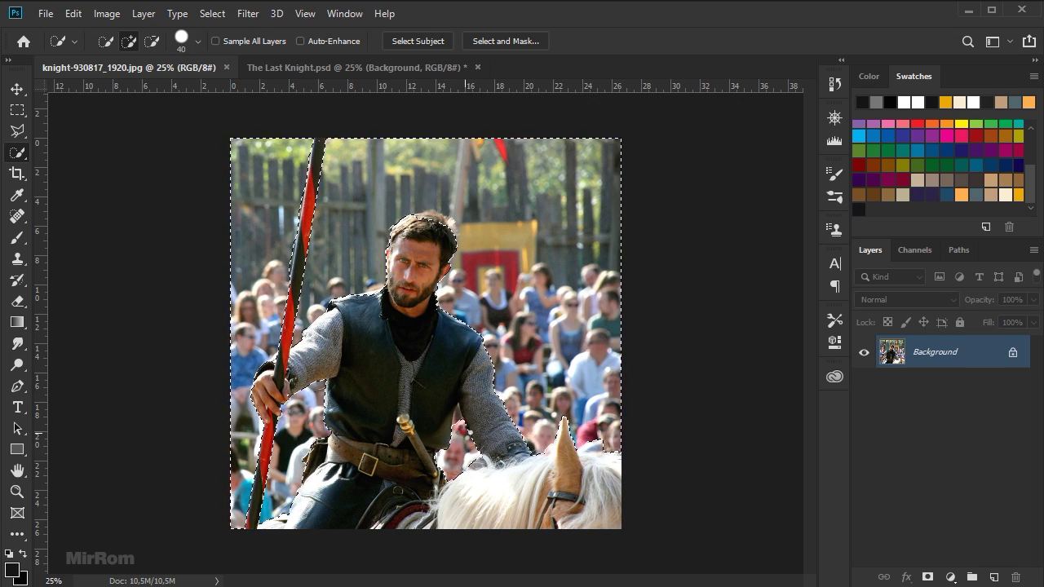
# Refine the selection at the hair, lance edge and right shoulder using 25 and 9 px brushes
pyautogui.press('[')
pyautogui.press('[')
pyautogui.press('[')
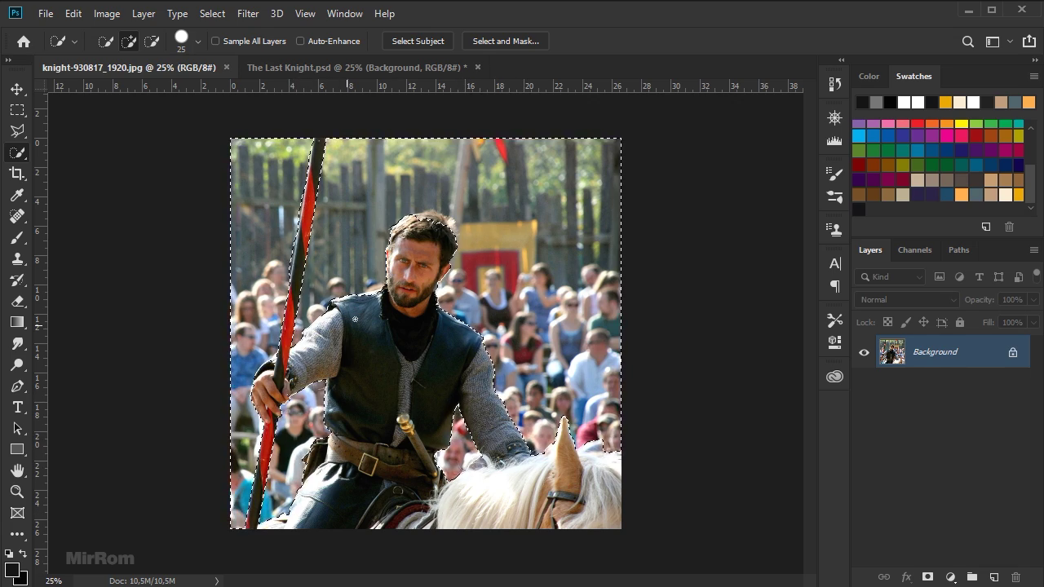
pyautogui.hotkey('ctrl', '+')
pyautogui.hotkey('ctrl', '+')
pyautogui.hotkey('ctrl', 'z')
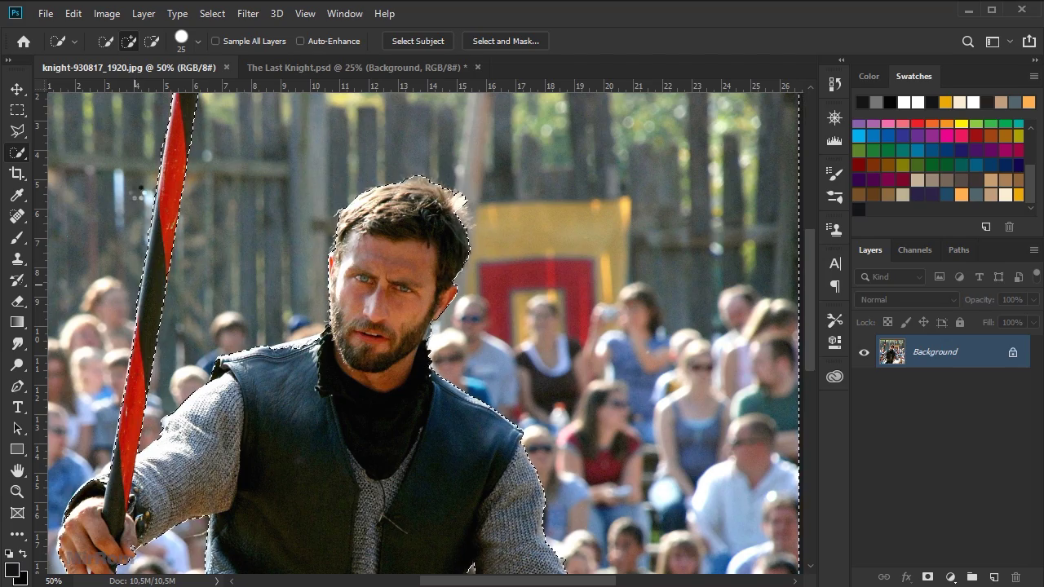
pyautogui.scroll(-1, 215, 474)
pyautogui.scroll(-5, 216, 474)
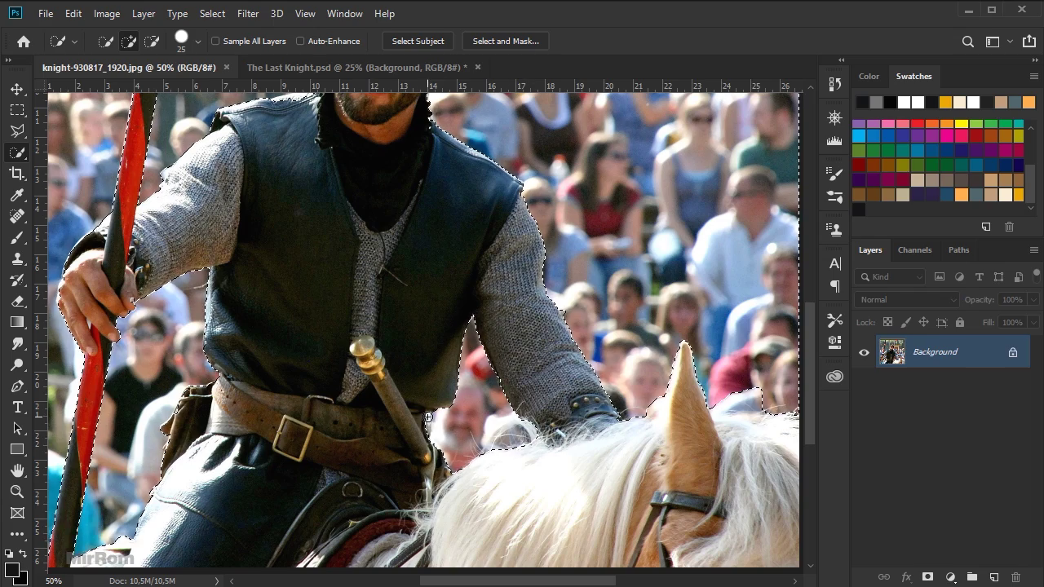
pyautogui.click(118, 391)
pyautogui.press('[')
pyautogui.press('[')
pyautogui.press('[')
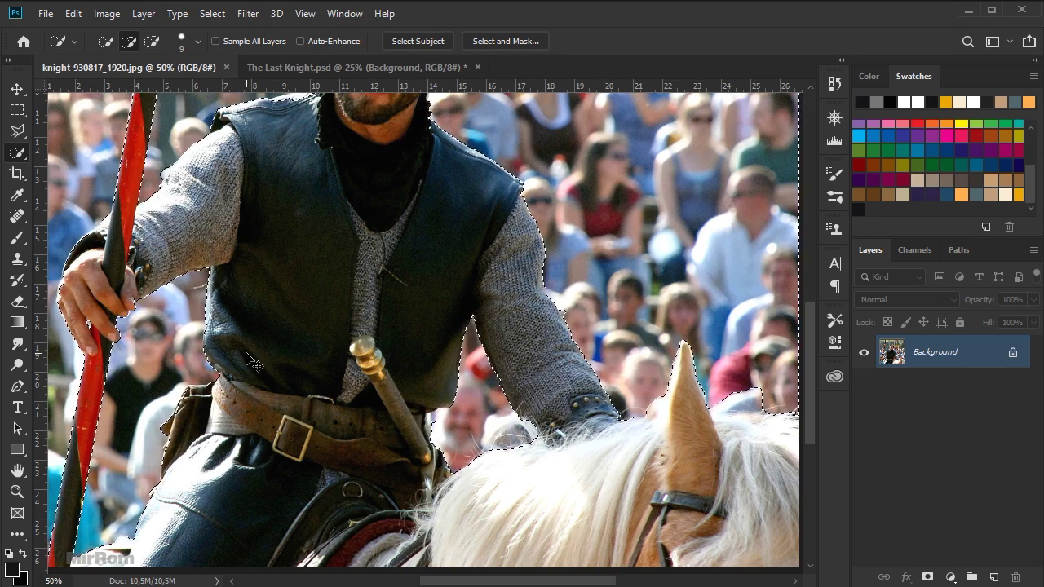
pyautogui.hotkey('ctrl', '-')
pyautogui.hotkey('ctrl', '-')
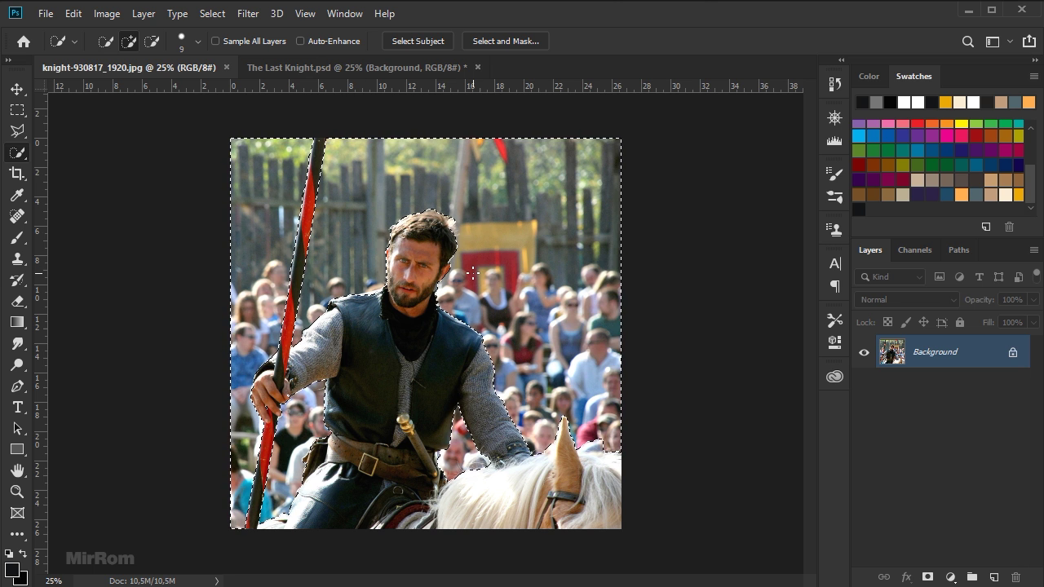
pyautogui.click(464, 300)
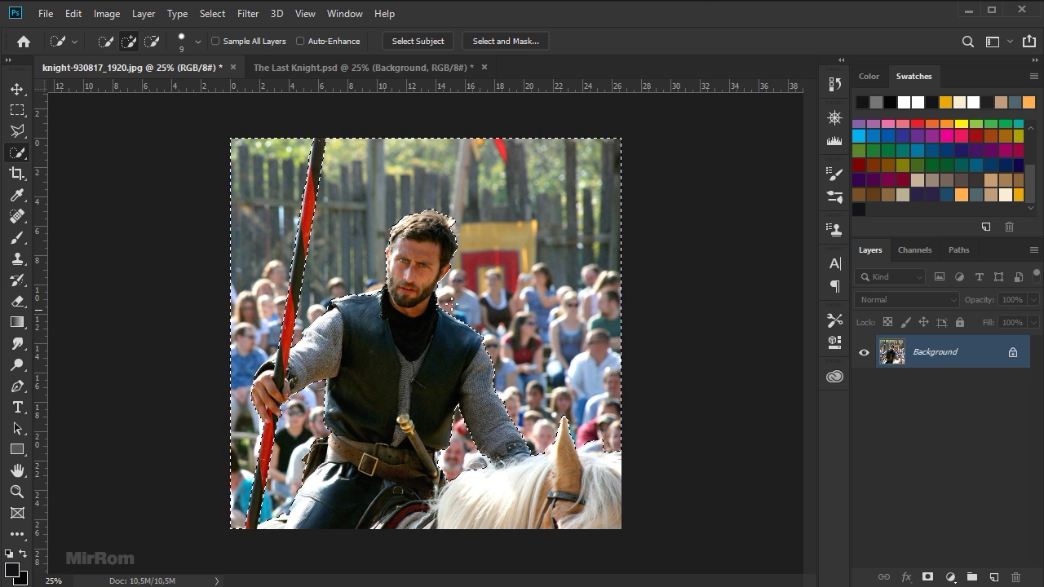
# Add an inverted layer mask and brush-refine the hair and mane edges in Select and Mask
pyautogui.click(927, 578)
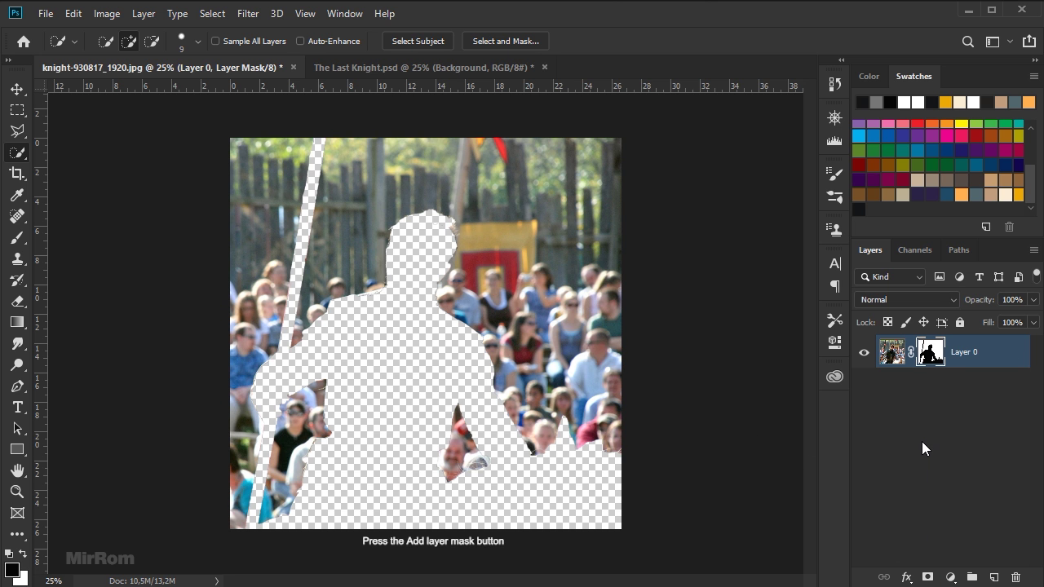
pyautogui.hotkey('ctrl', 'i')
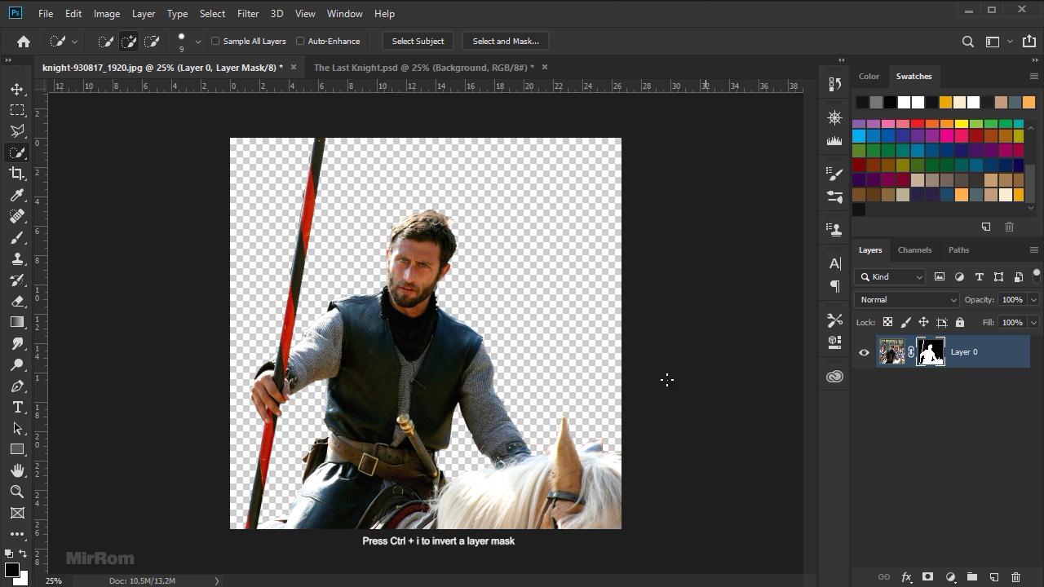
pyautogui.click(495, 42)
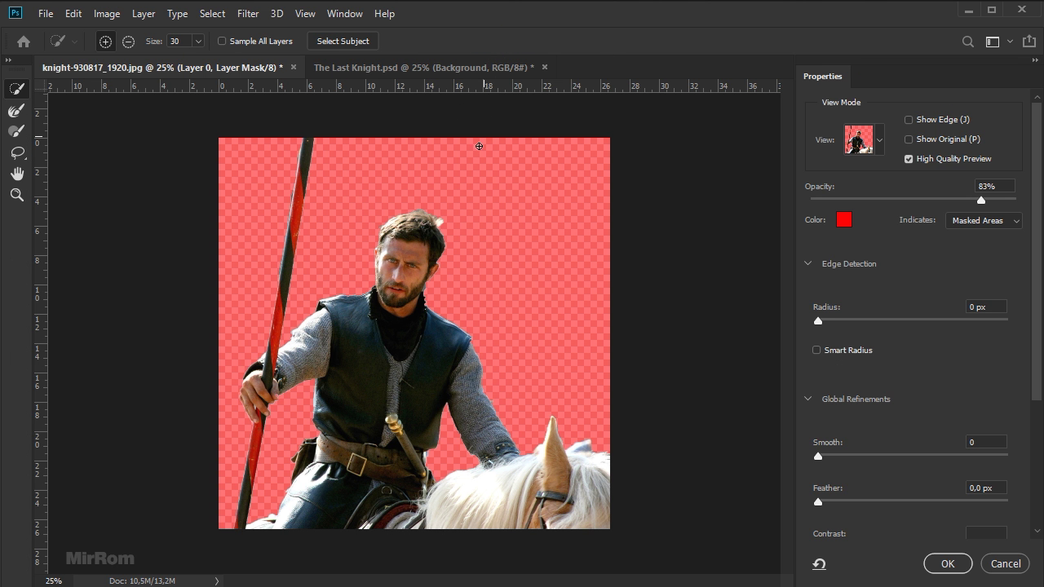
pyautogui.scroll(3, 455, 220)
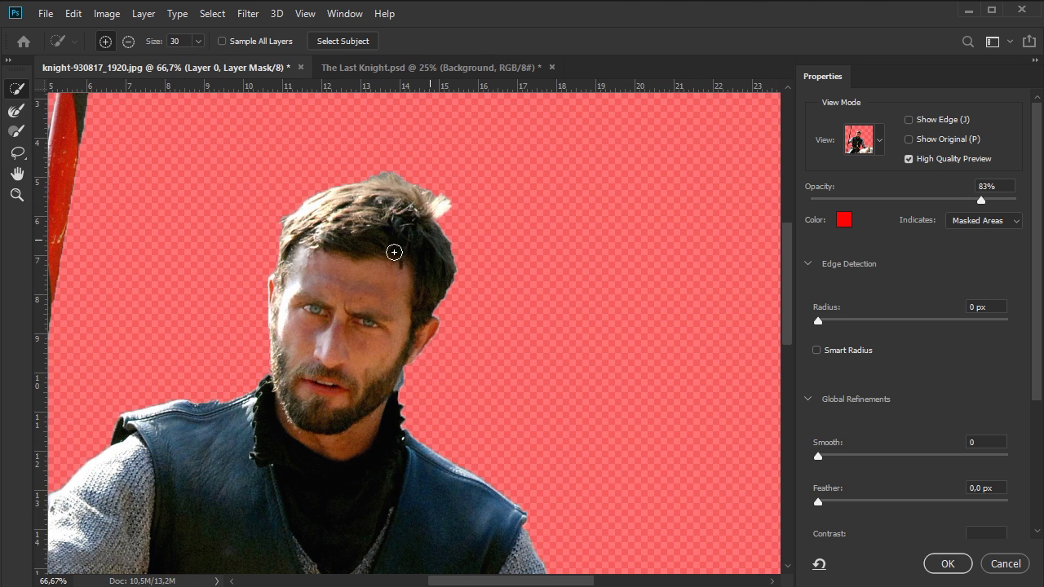
pyautogui.click(16, 115)
pyautogui.moveTo(287, 214)
pyautogui.mouseDown()
pyautogui.moveTo(335, 184)
pyautogui.moveTo(408, 183)
pyautogui.moveTo(436, 203)
pyautogui.moveTo(453, 250)
pyautogui.moveTo(440, 310)
pyautogui.mouseUp()
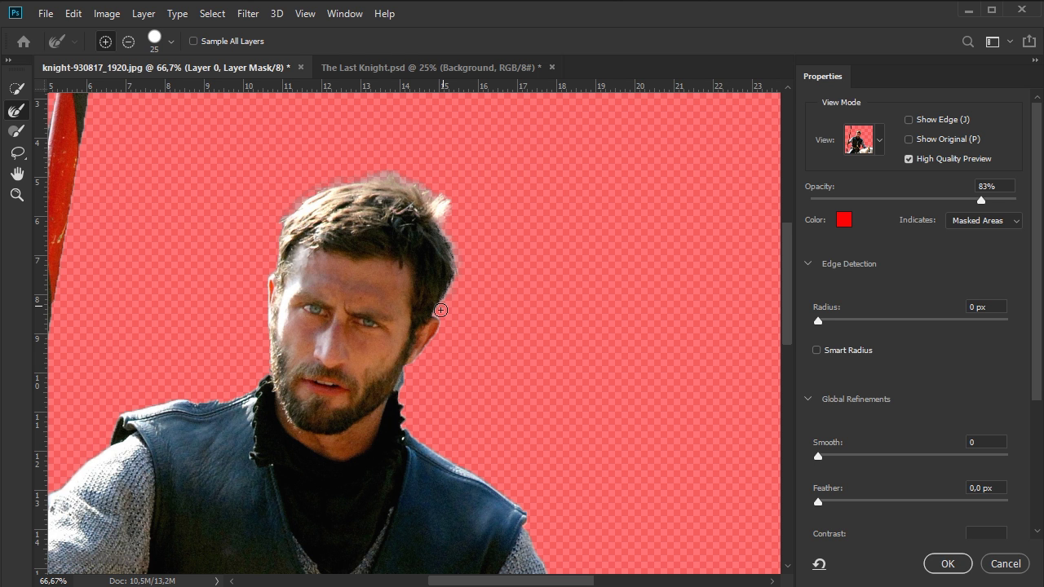
pyautogui.moveTo(281, 226); pyautogui.dragTo(277, 243)
pyautogui.moveTo(785, 302); pyautogui.dragTo(785, 420)
pyautogui.moveTo(545, 390); pyautogui.dragTo(434, 435)
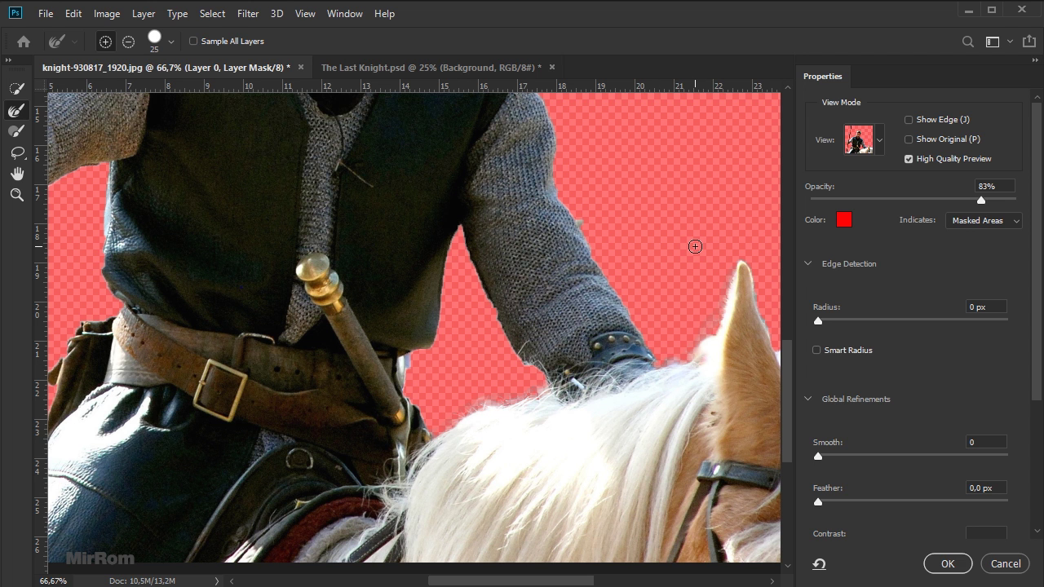
# Set Radius 3 px, Smooth 3 and Shift Edge -12%, and apply the refined mask
pyautogui.hotkey('ctrl', '-')
pyautogui.hotkey('ctrl', '-')
pyautogui.hotkey('ctrl', '-')
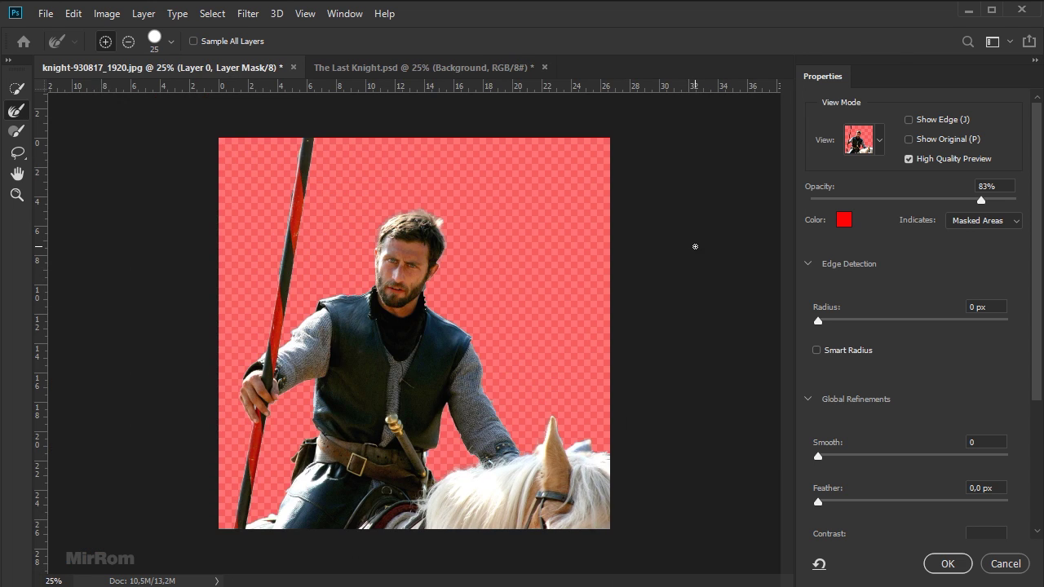
pyautogui.moveTo(824, 324); pyautogui.dragTo(836, 323)
pyautogui.press('Return')
pyautogui.moveTo(819, 458); pyautogui.dragTo(824, 457)
pyautogui.moveTo(1038, 387); pyautogui.dragTo(1037, 482)
pyautogui.moveTo(913, 457); pyautogui.dragTo(904, 463)
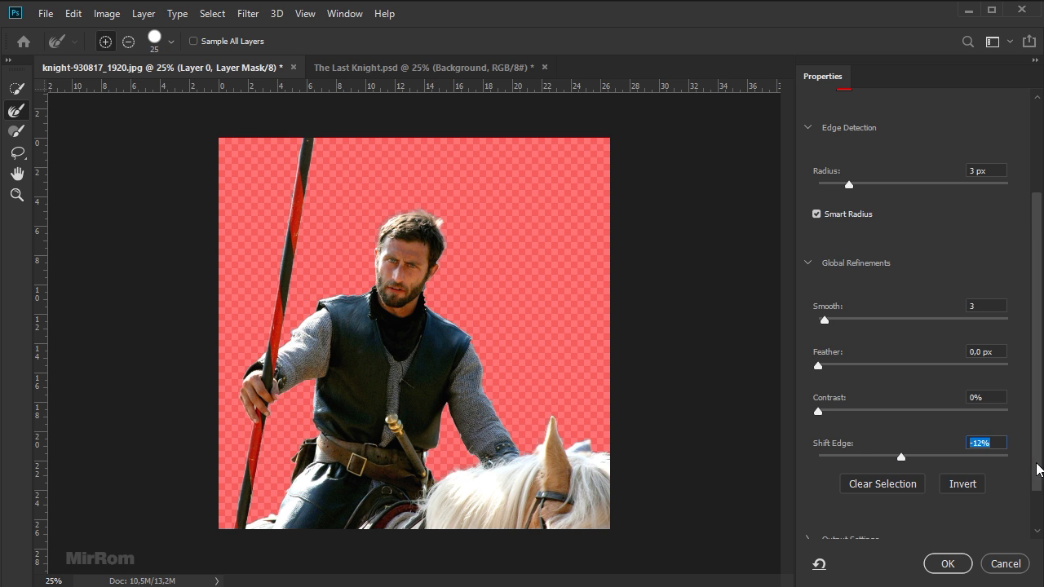
pyautogui.moveTo(1037, 468); pyautogui.dragTo(1015, 557)
pyautogui.click(948, 565)
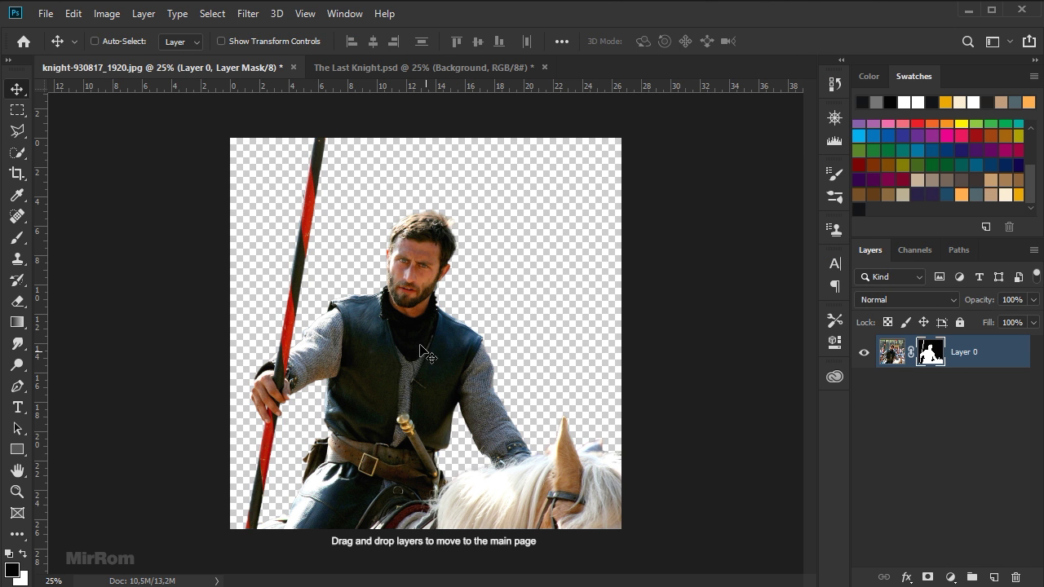
# Copy the cut-out knight into the poster and close the knight photo without saving
pyautogui.moveTo(416, 341)
pyautogui.mouseDown()
pyautogui.moveTo(455, 384)
pyautogui.moveTo(455, 373)
pyautogui.mouseUp()
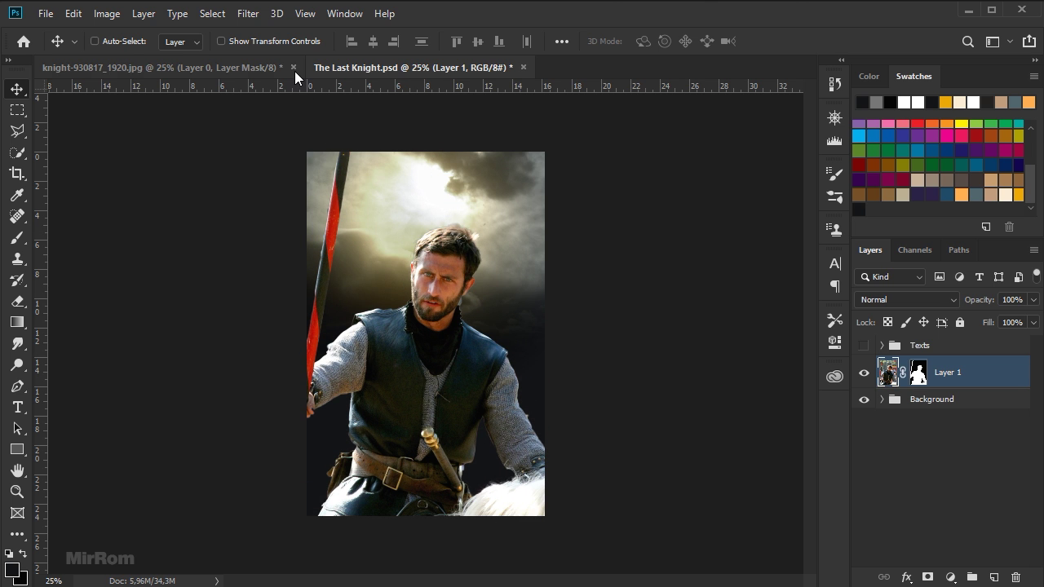
pyautogui.click(293, 67)
pyautogui.click(515, 238)
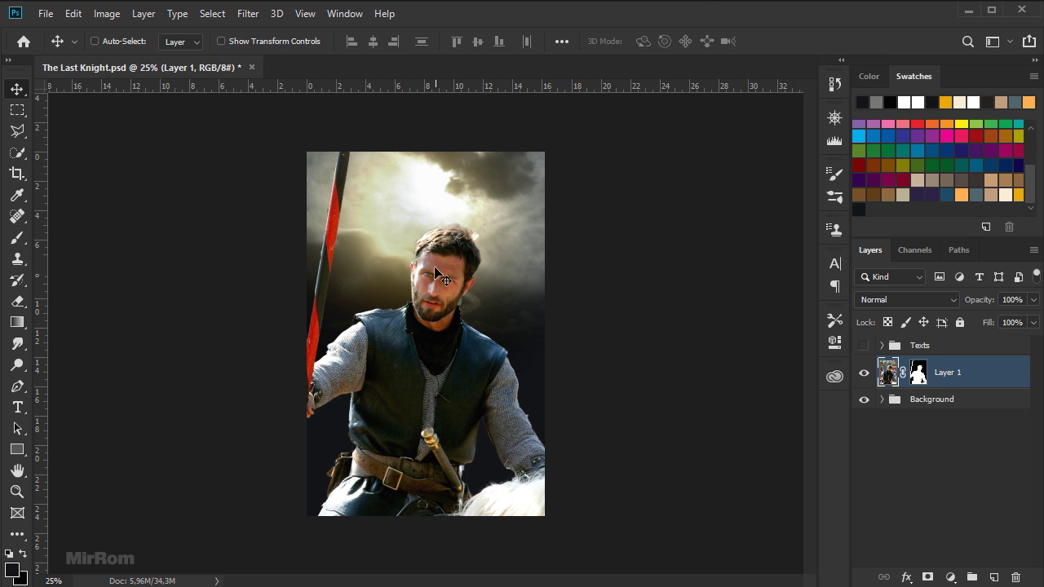
# Enlarge the knight and position it within the poster
pyautogui.hotkey('ctrl', 't')
pyautogui.moveTo(645, 151); pyautogui.dragTo(699, 103)
pyautogui.moveTo(612, 221)
pyautogui.mouseDown()
pyautogui.moveTo(602, 203)
pyautogui.moveTo(588, 229)
pyautogui.mouseUp()
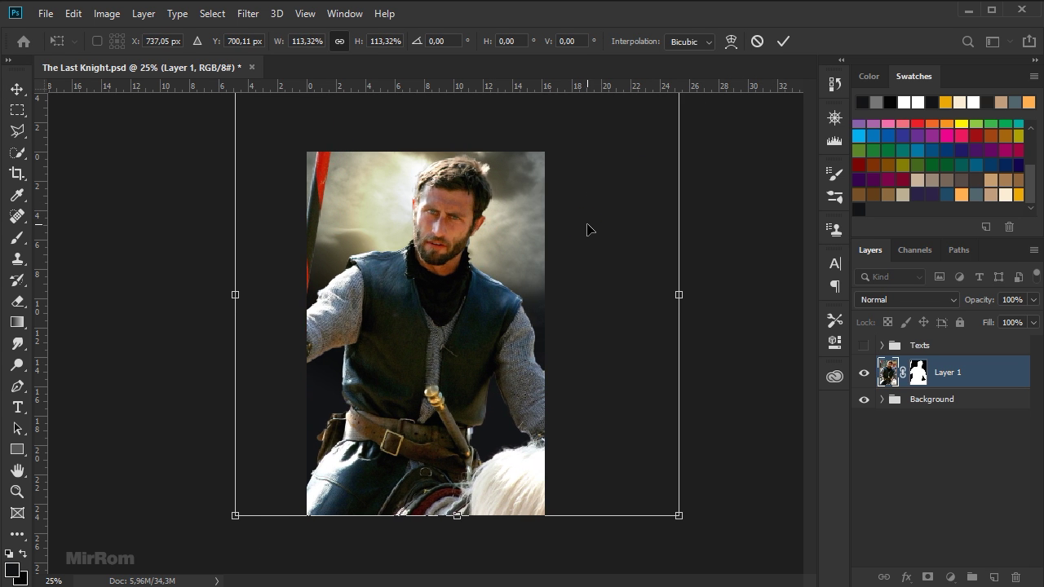
pyautogui.moveTo(678, 515); pyautogui.dragTo(677, 515)
pyautogui.moveTo(531, 380); pyautogui.dragTo(484, 346)
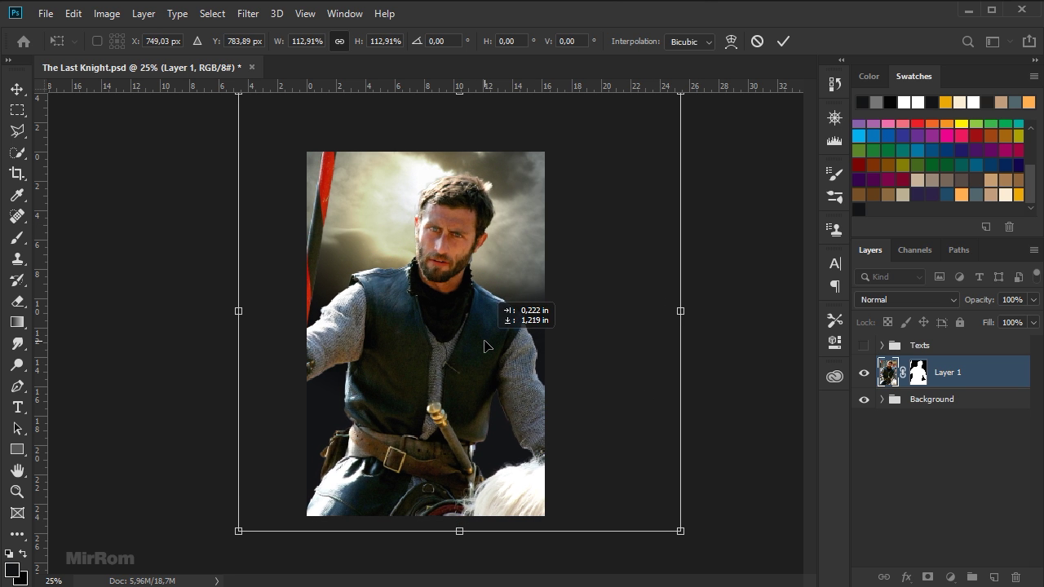
pyautogui.press('Return')
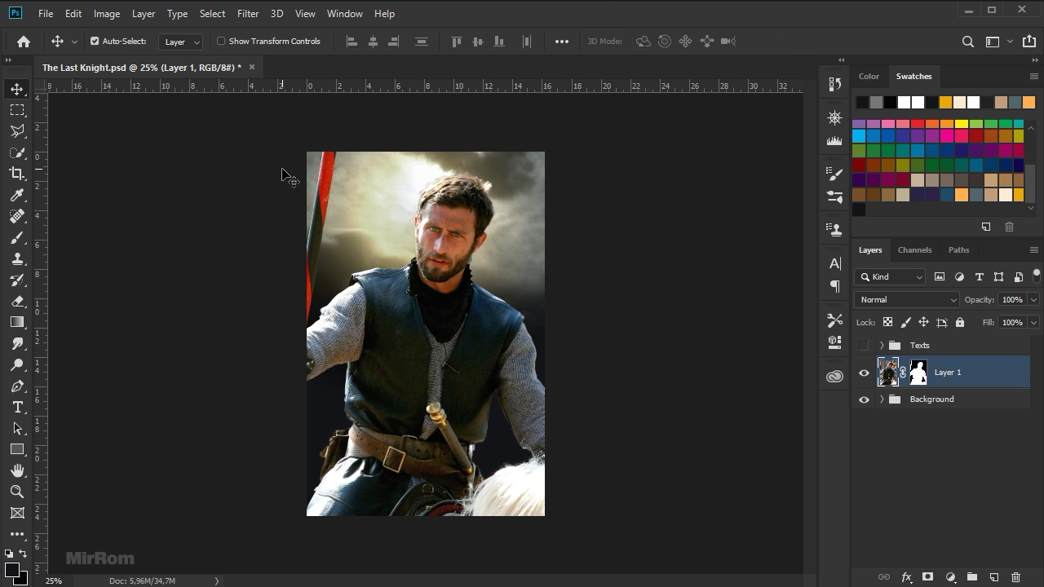
# Scale the knight layer down to 95%
pyautogui.hotkey('ctrl', 't')
pyautogui.click(298, 41)
pyautogui.press('Down')
pyautogui.press('Down')
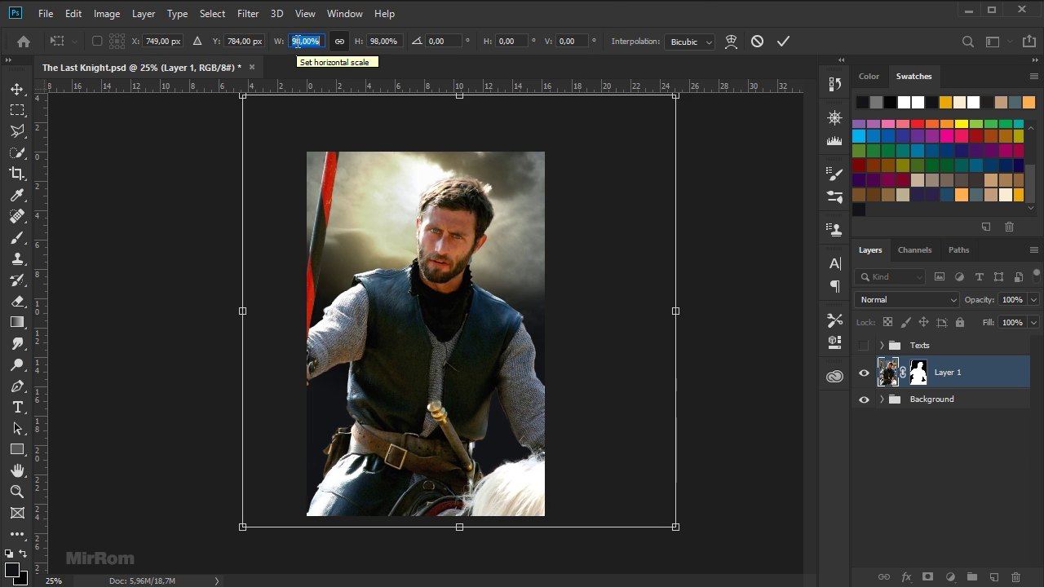
pyautogui.press('Down')
pyautogui.press('Down')
pyautogui.press('Down')
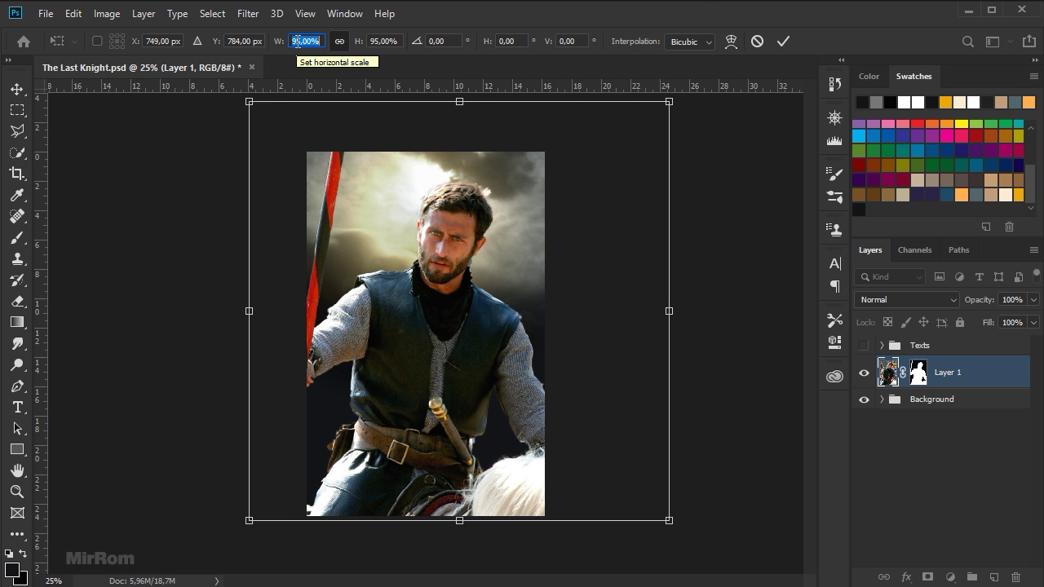
pyautogui.press('Return')
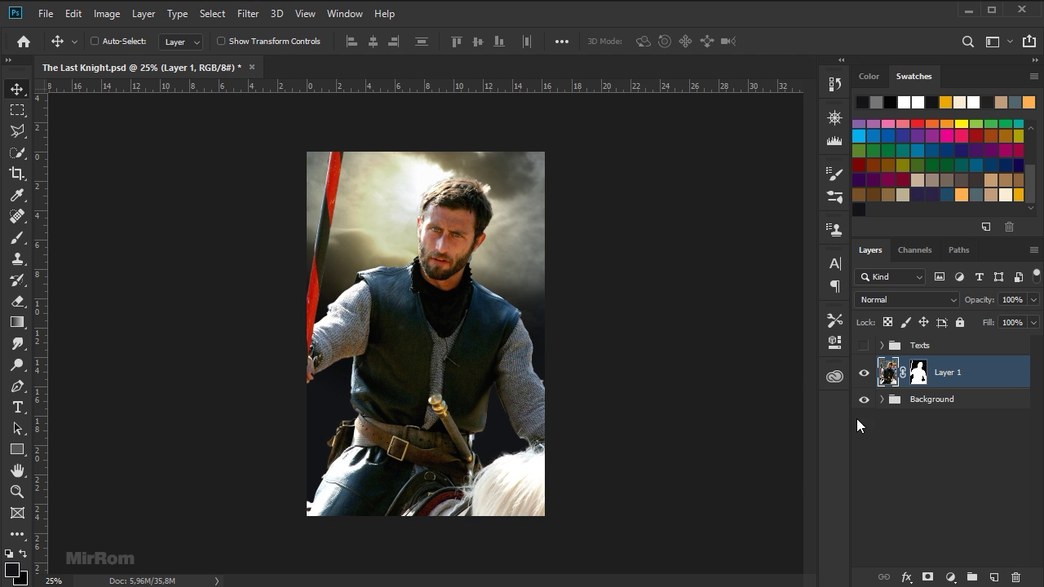
# Apply the knight's layer mask and rename the layer Model
pyautogui.rightClick(920, 372)
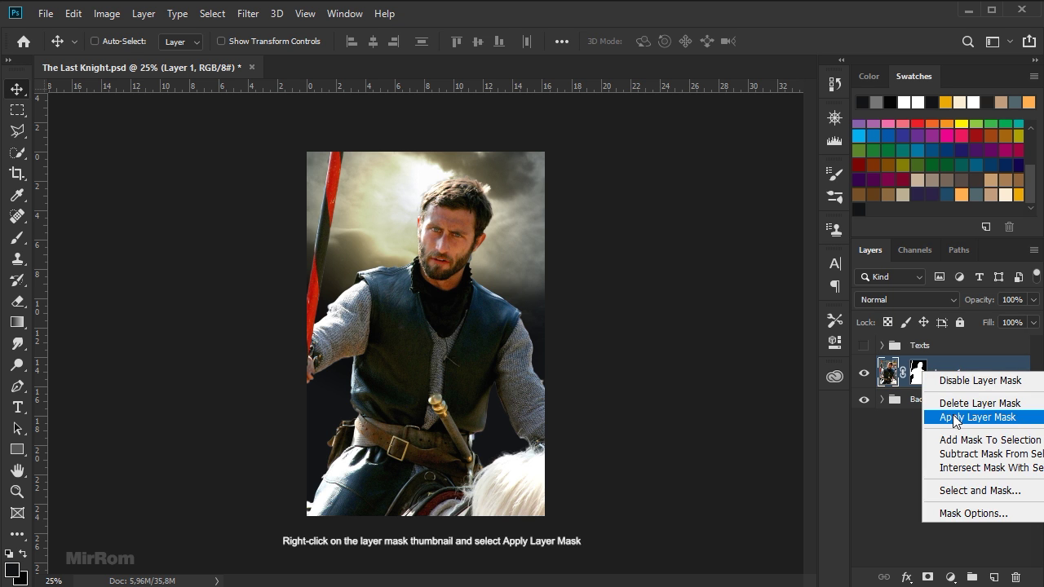
pyautogui.click(954, 417)
pyautogui.doubleClick(961, 375)
pyautogui.write('del')
pyautogui.press('Return')
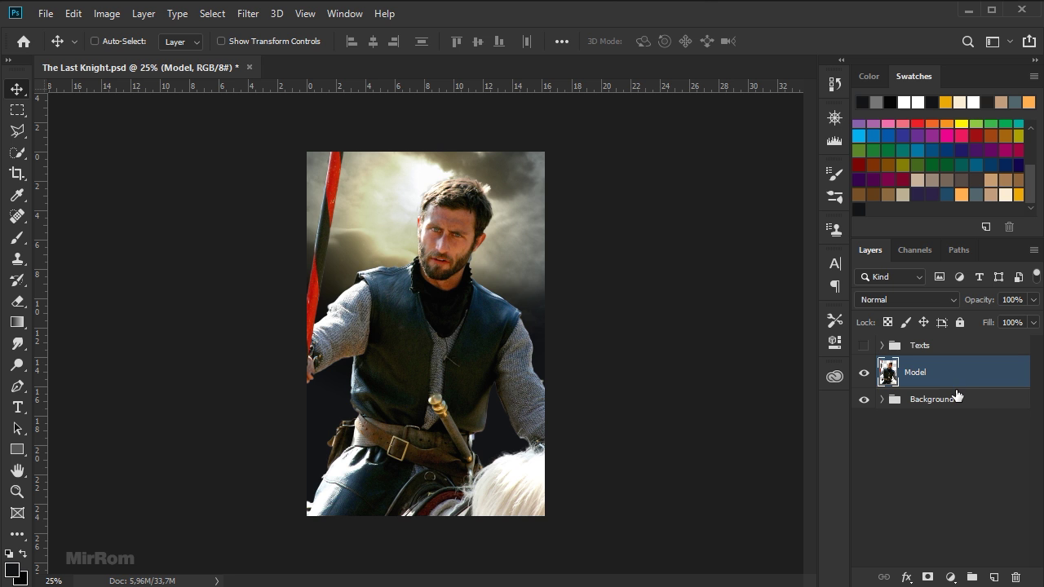
# Zoom in to inspect the knight, then zoom back out to the full poster
pyautogui.hotkey('ctrl', '+')
pyautogui.moveTo(519, 582); pyautogui.dragTo(546, 582)
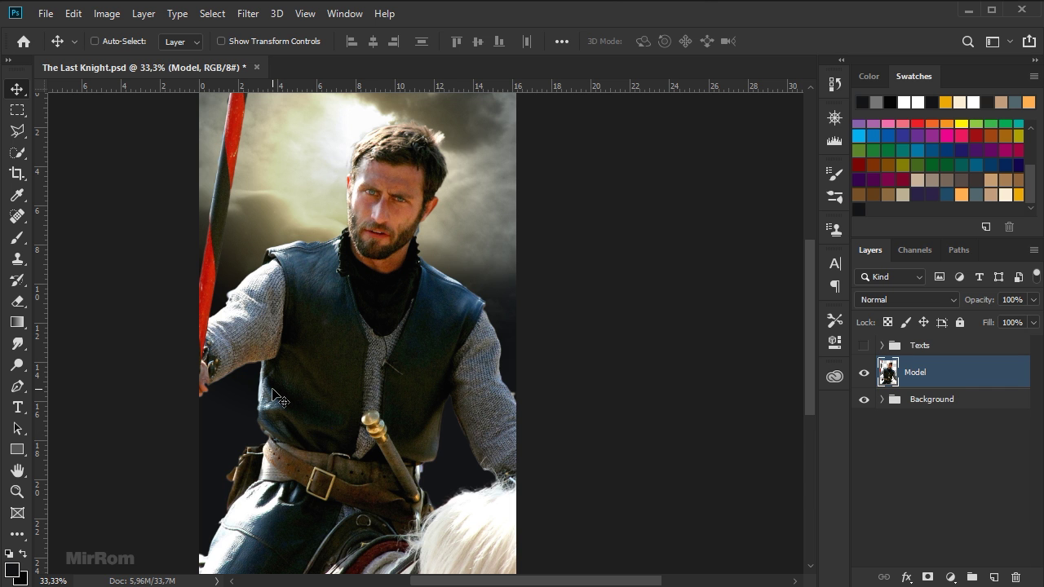
pyautogui.moveTo(276, 398); pyautogui.dragTo(276, 399)
pyautogui.hotkey('ctrl', '-')
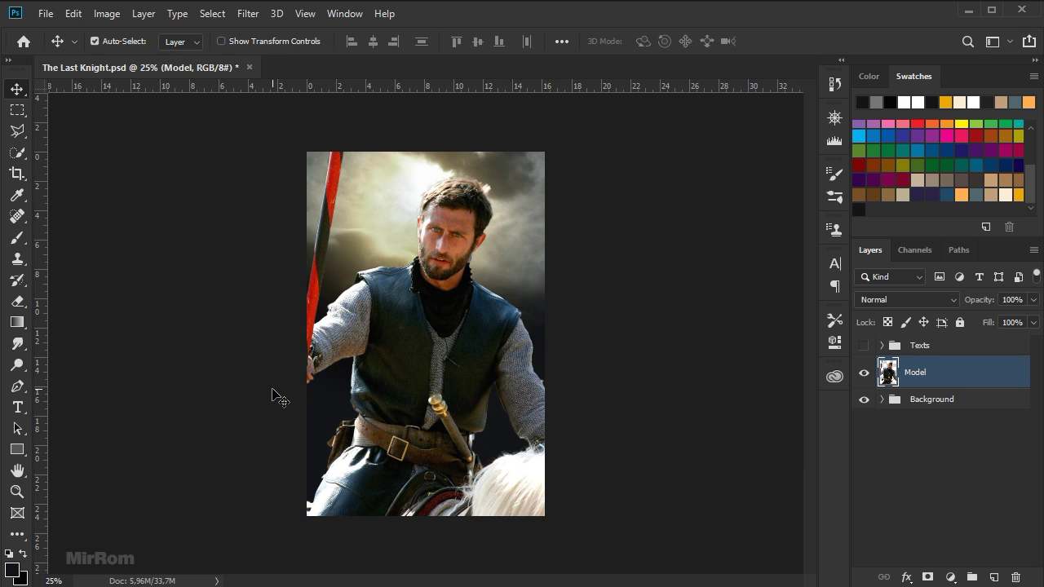
# Make Model a smart object and apply Camera Raw: Highlights -91, Shadows +25, Clarity +38, Dehaze +10, Vibrance -17
pyautogui.rightClick(974, 373)
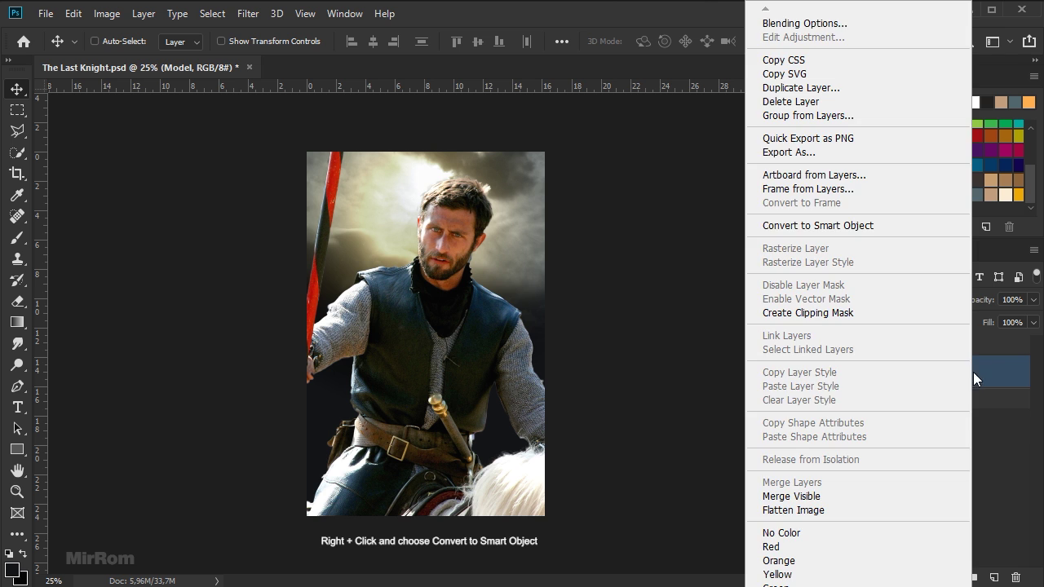
pyautogui.click(848, 225)
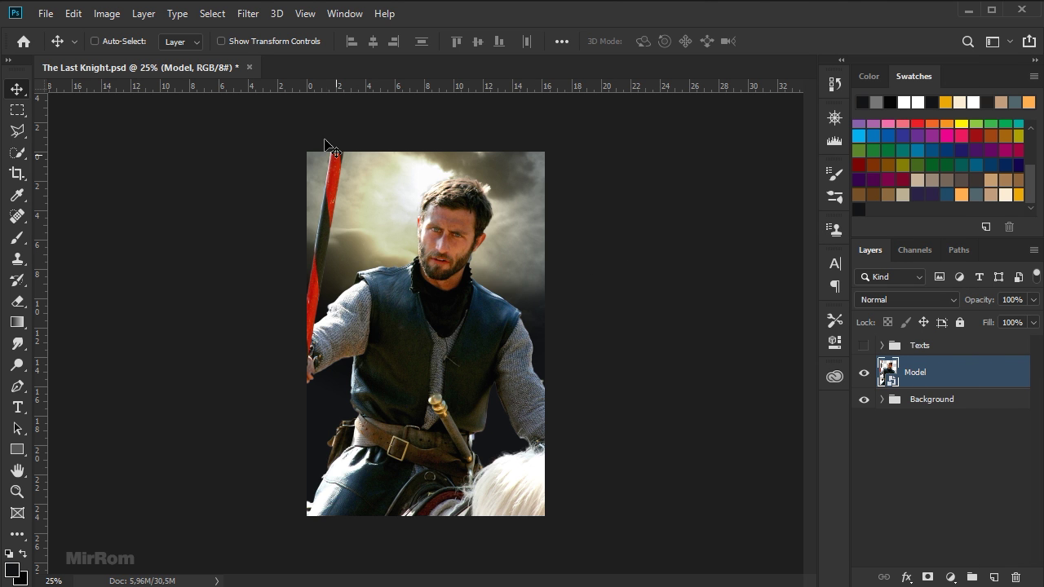
pyautogui.click(248, 14)
pyautogui.click(334, 114)
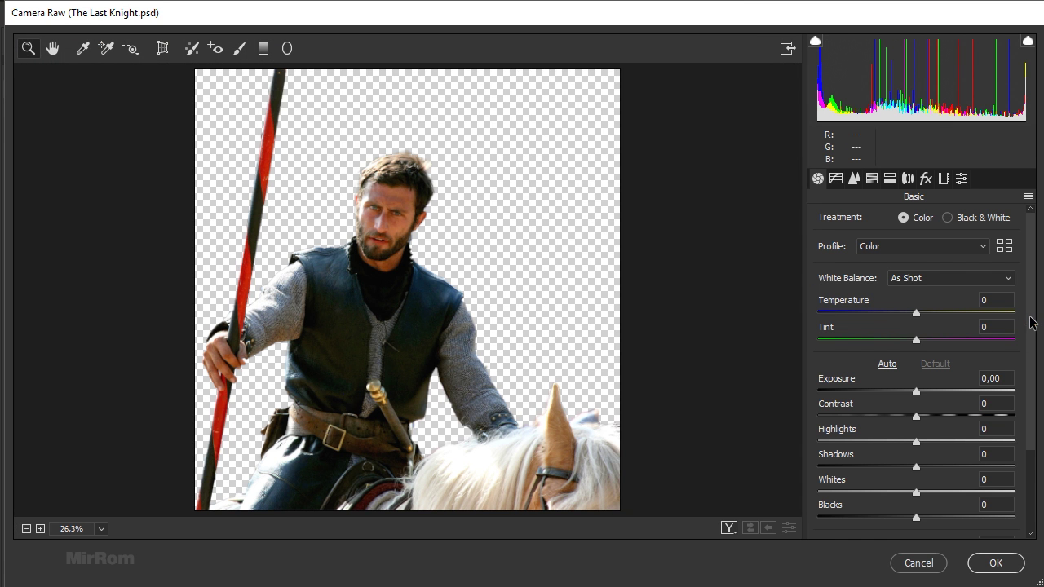
pyautogui.moveTo(1035, 322); pyautogui.dragTo(1034, 401)
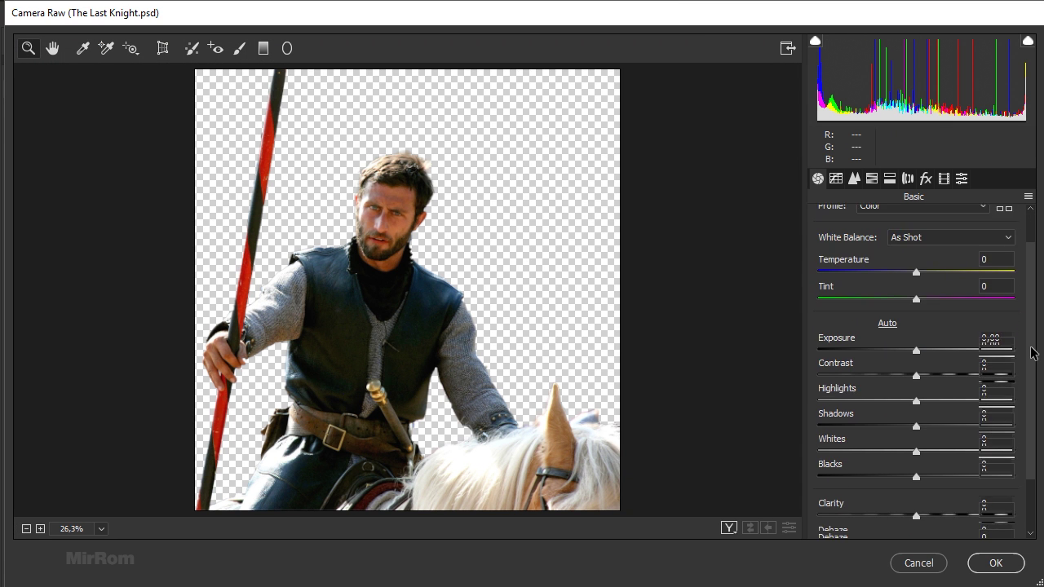
pyautogui.moveTo(917, 332)
pyautogui.mouseDown()
pyautogui.moveTo(814, 334)
pyautogui.moveTo(828, 335)
pyautogui.mouseUp()
pyautogui.moveTo(916, 358); pyautogui.dragTo(942, 357)
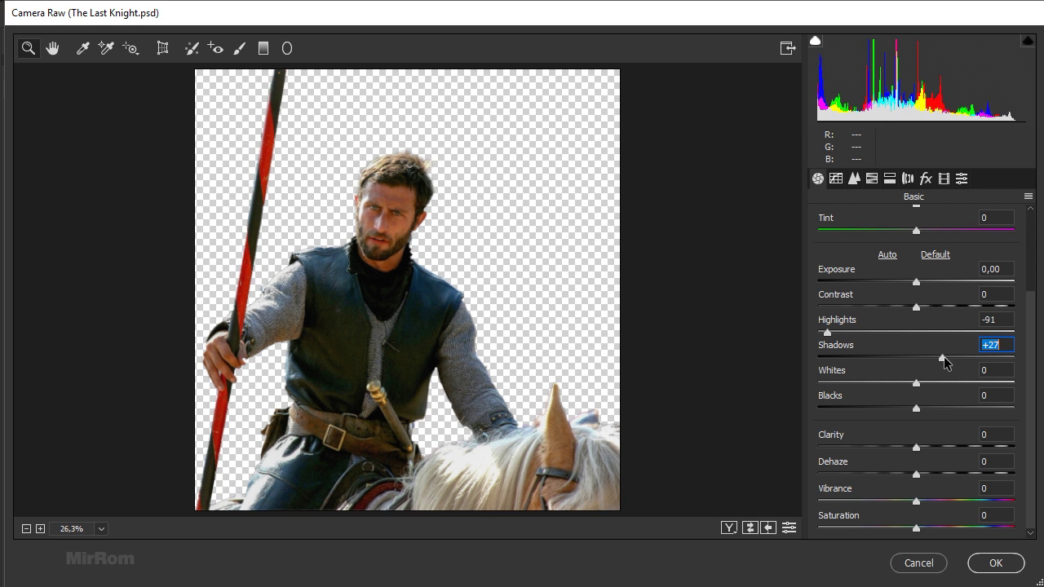
pyautogui.moveTo(917, 448); pyautogui.dragTo(952, 448)
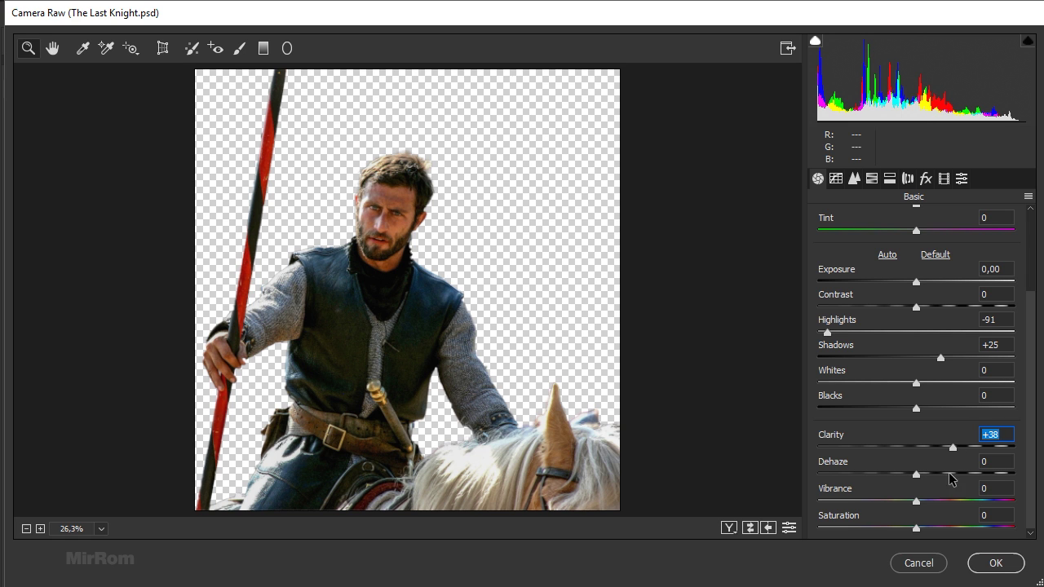
pyautogui.moveTo(916, 501)
pyautogui.mouseDown()
pyautogui.moveTo(893, 503)
pyautogui.moveTo(925, 476)
pyautogui.mouseUp()
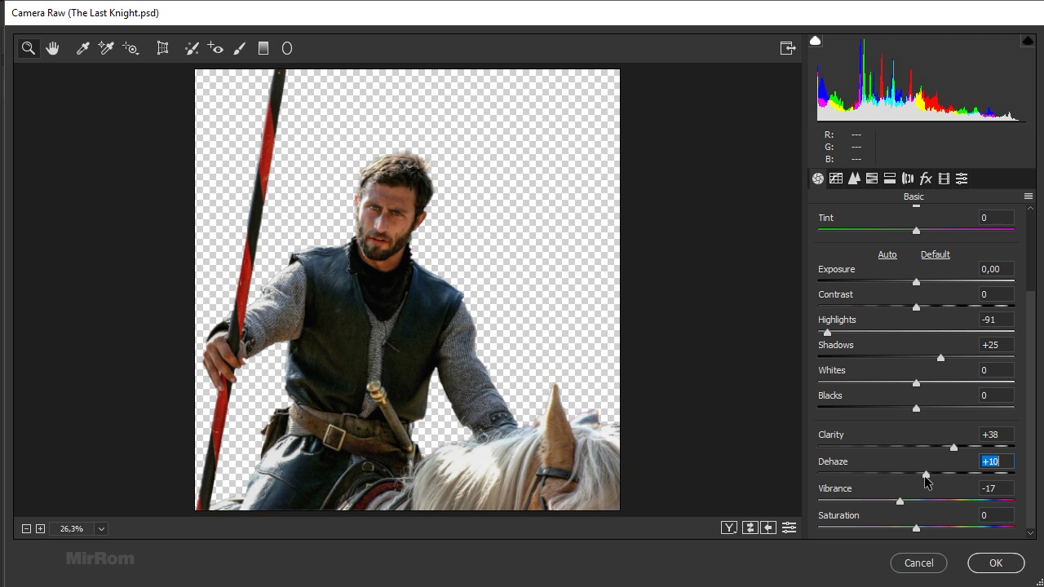
pyautogui.click(990, 564)
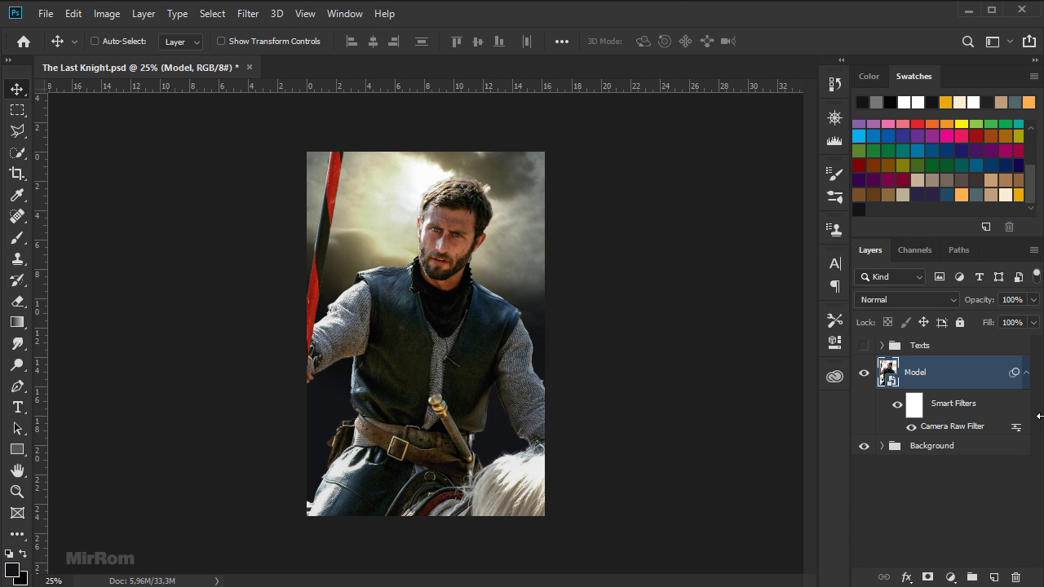
# Apply a midtone Color Balance of +16, +5, -22 to warm the knight
pyautogui.click(1027, 373)
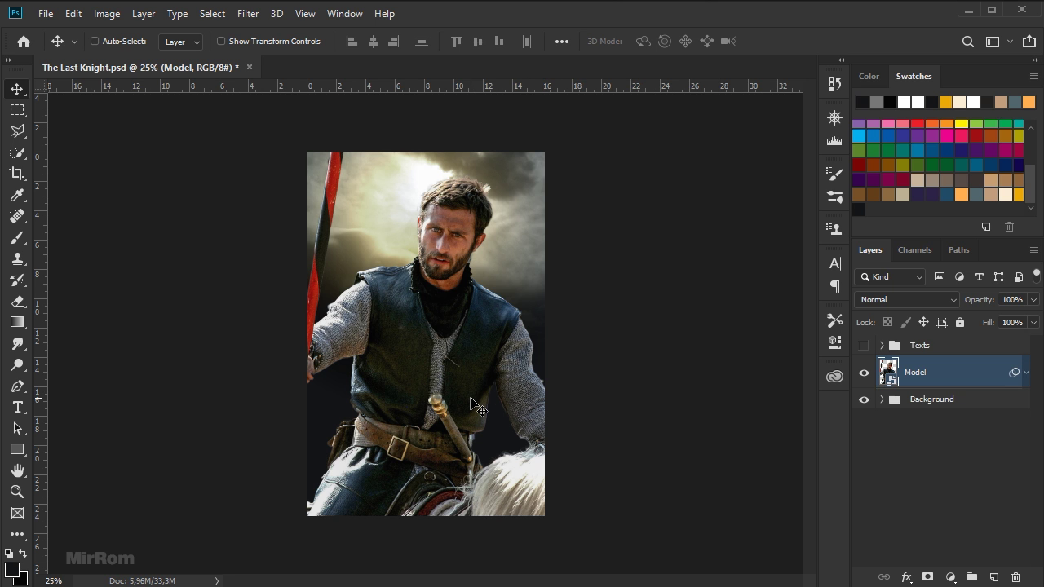
pyautogui.click(107, 14)
pyautogui.moveTo(132, 57)
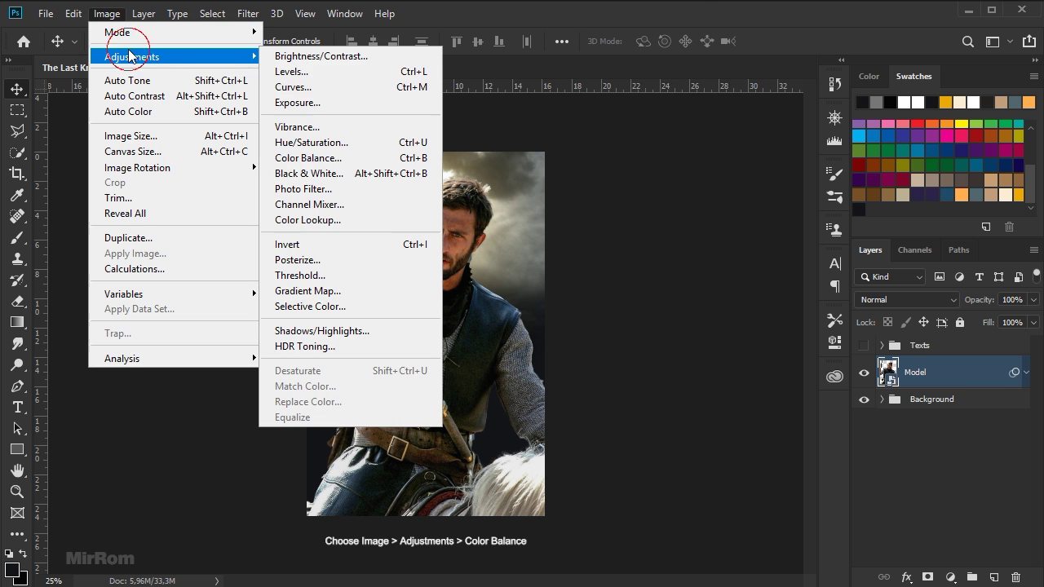
pyautogui.click(374, 158)
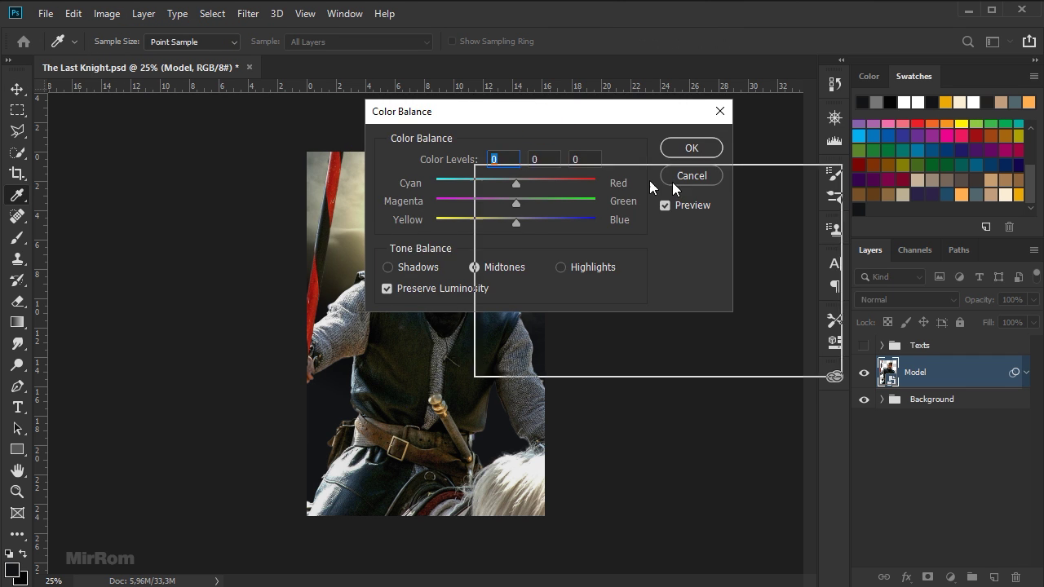
pyautogui.moveTo(539, 113); pyautogui.dragTo(696, 183)
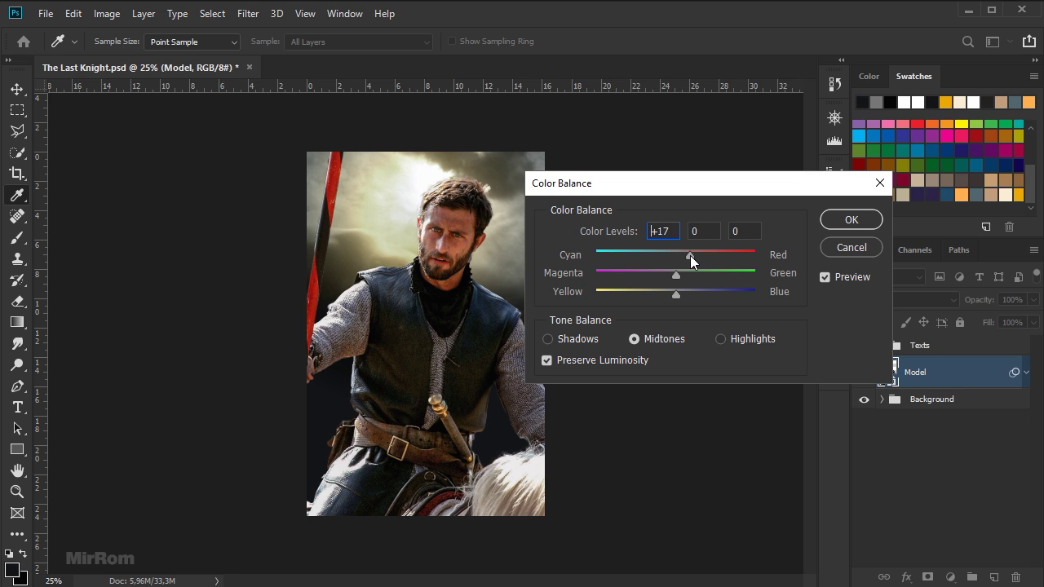
pyautogui.moveTo(689, 255); pyautogui.dragTo(690, 255)
pyautogui.click(681, 277)
pyautogui.moveTo(674, 301); pyautogui.dragTo(668, 301)
pyautogui.click(659, 299)
pyautogui.click(849, 225)
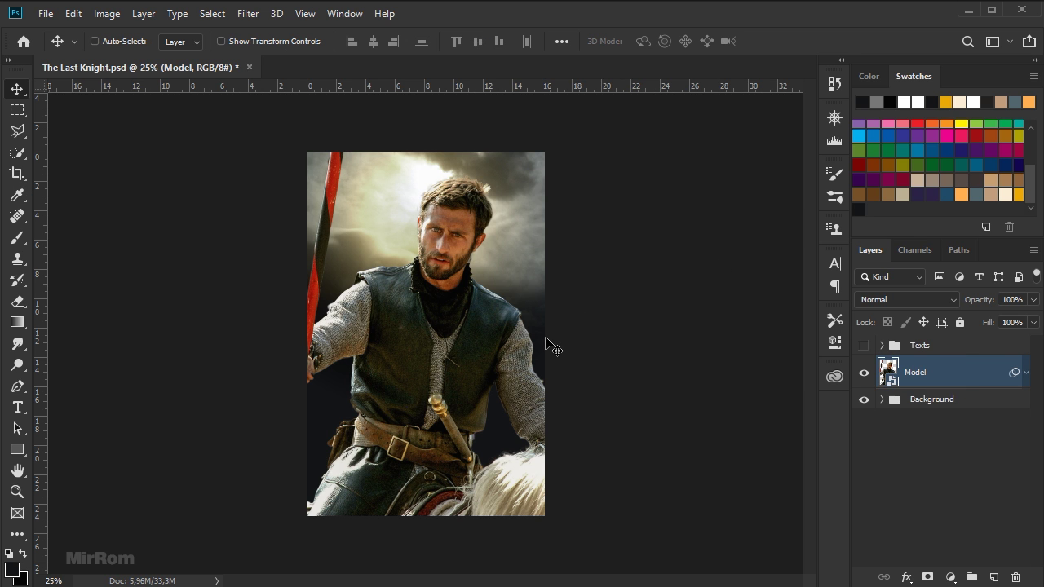
# Add a Brightness/Contrast layer clipped to Model with Brightness -90 and Contrast 78
pyautogui.click(951, 577)
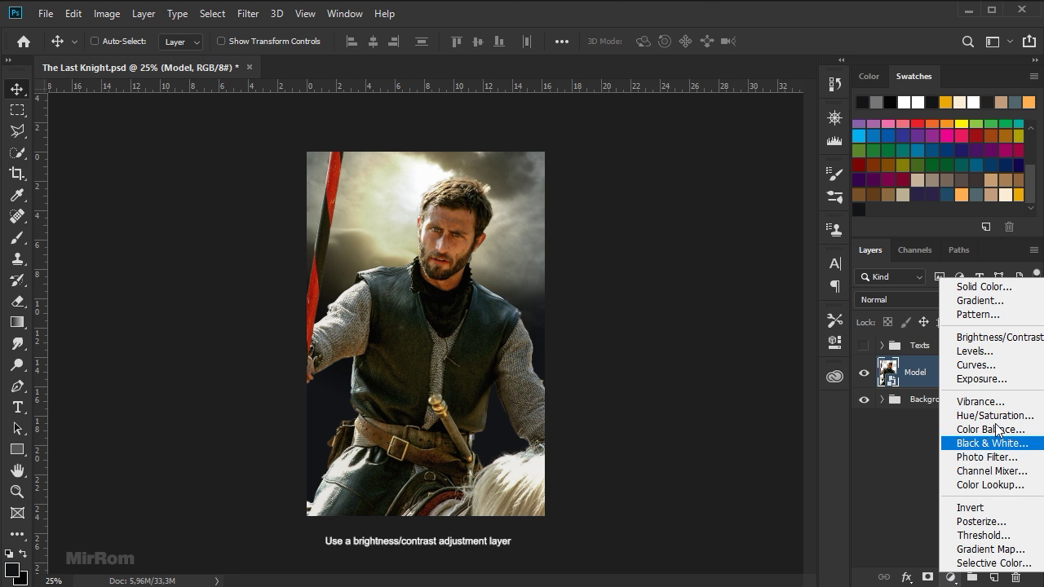
pyautogui.click(1011, 337)
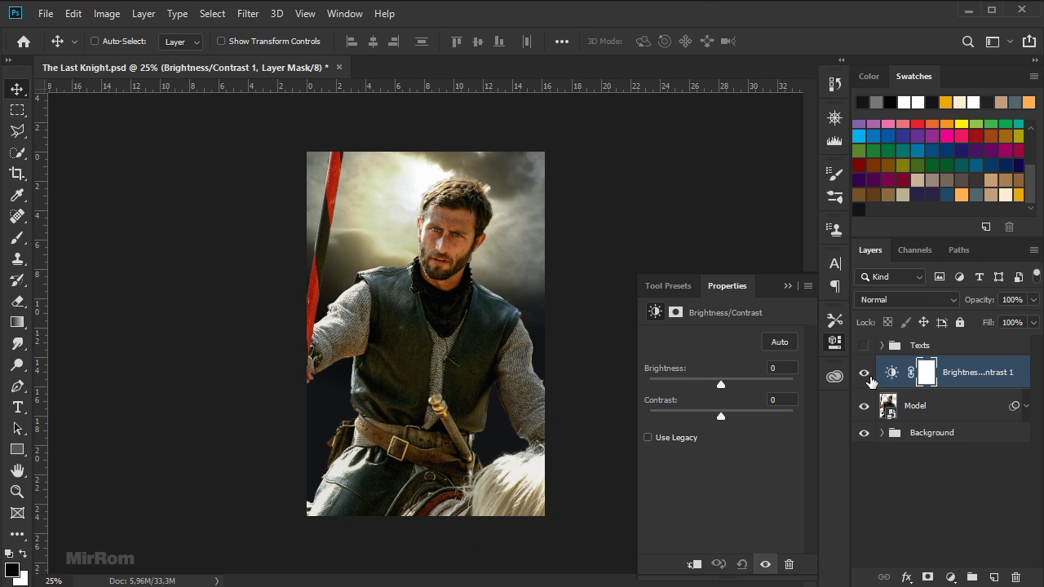
pyautogui.click(696, 565)
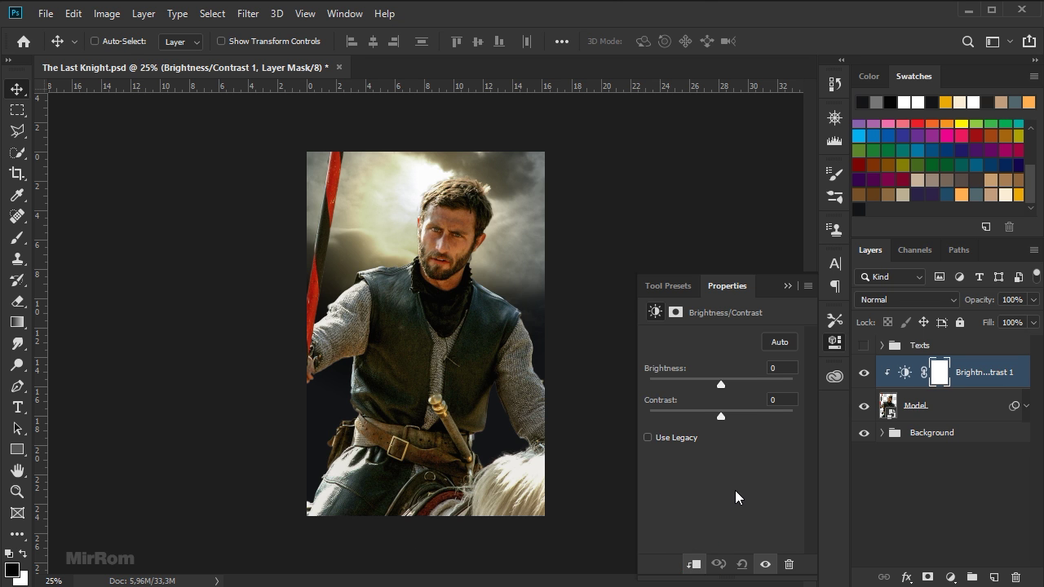
pyautogui.moveTo(720, 384); pyautogui.dragTo(677, 392)
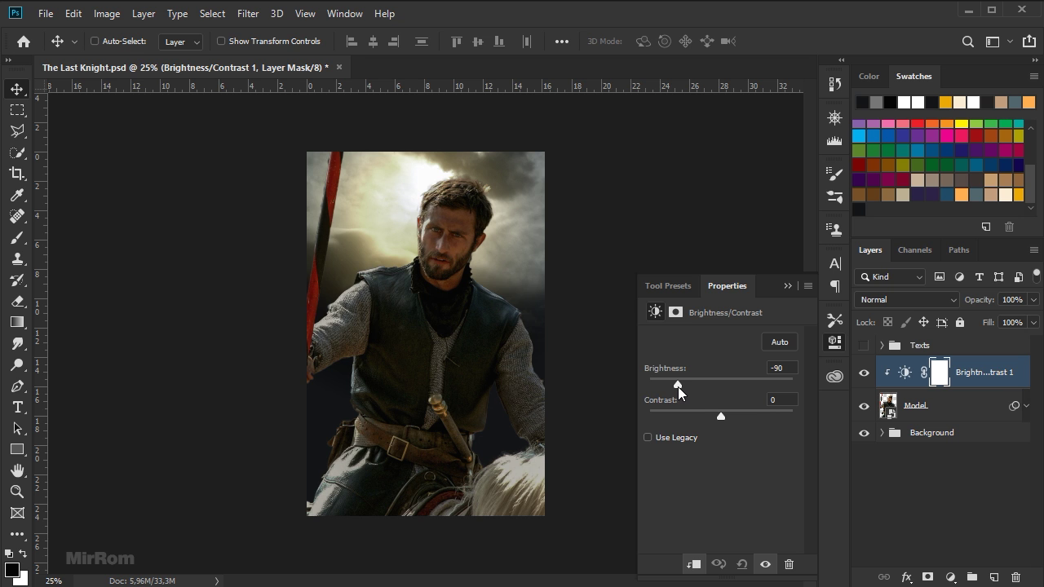
pyautogui.moveTo(720, 417); pyautogui.dragTo(775, 418)
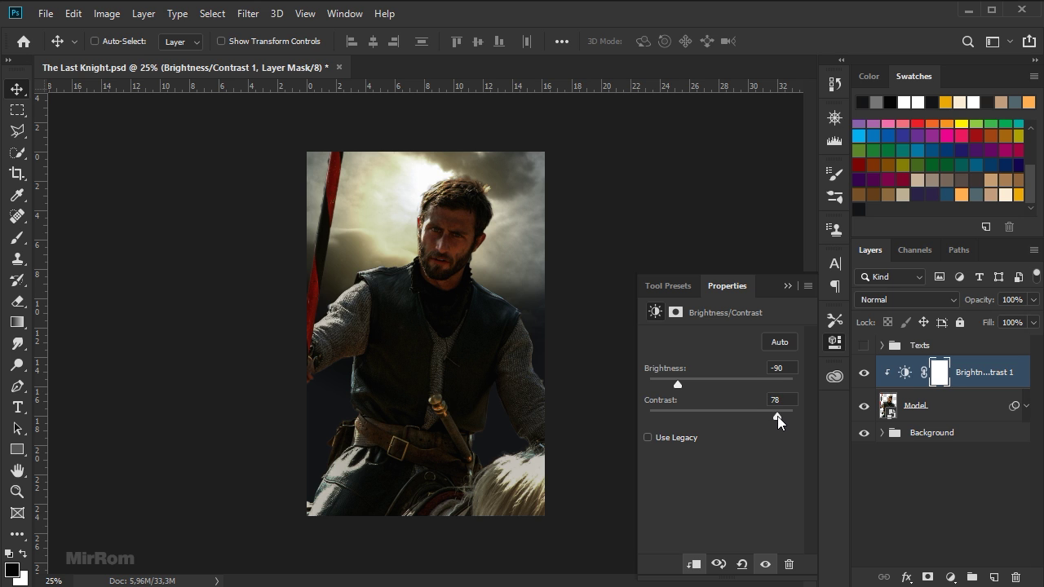
pyautogui.click(788, 285)
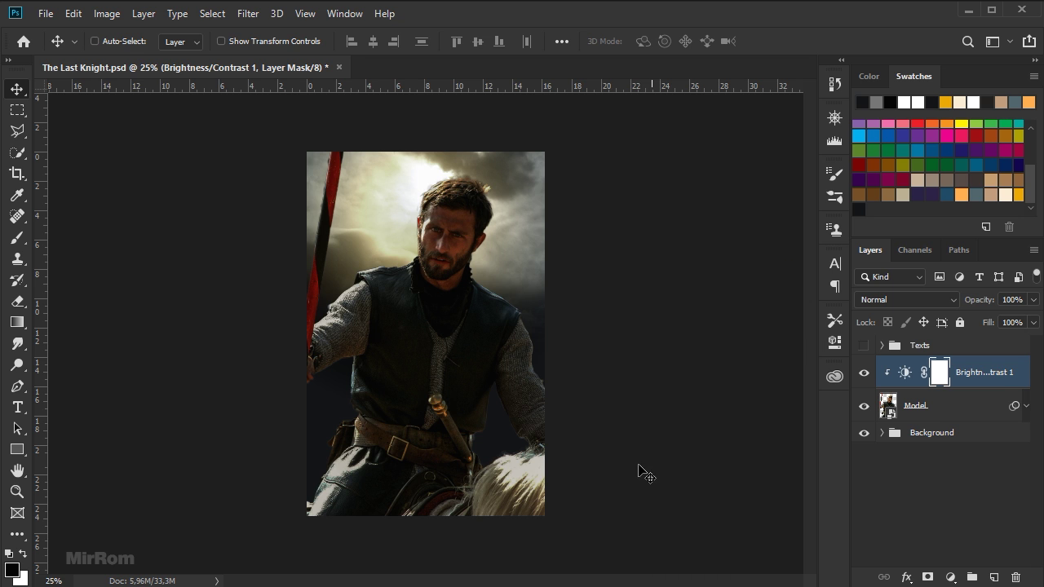
# Mask the darkening with a black-to-white gradient so it fades out toward the knight's head
pyautogui.click(17, 322)
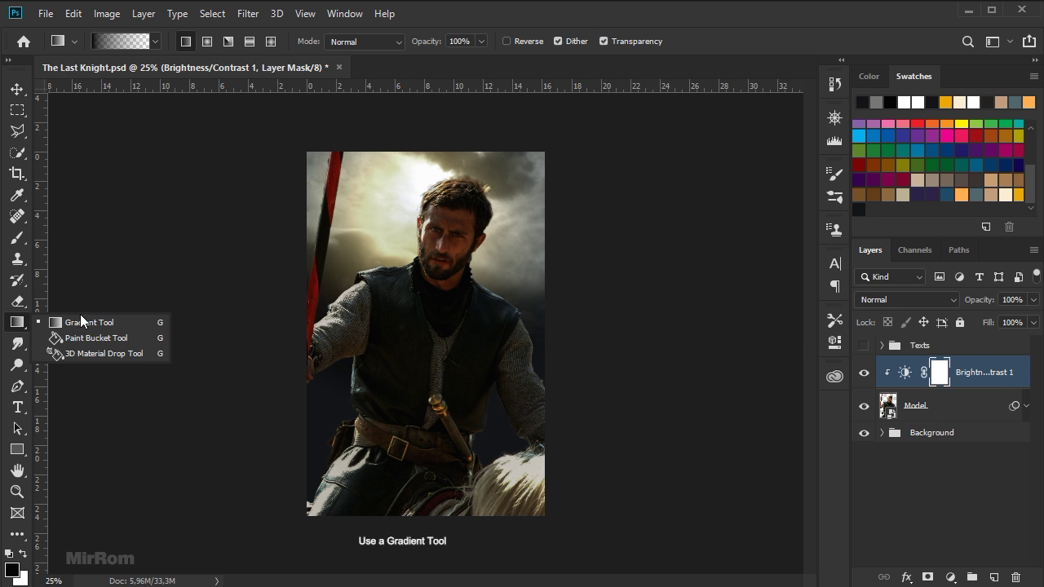
pyautogui.click(97, 323)
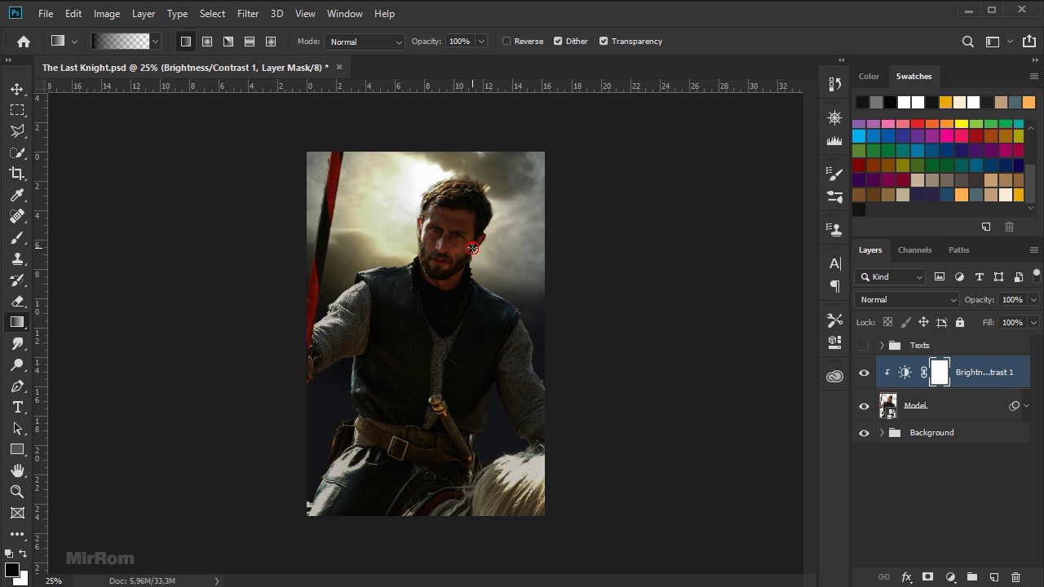
pyautogui.moveTo(473, 248); pyautogui.dragTo(472, 373)
pyautogui.moveTo(441, 236); pyautogui.dragTo(446, 350)
pyautogui.moveTo(414, 177); pyautogui.dragTo(427, 385)
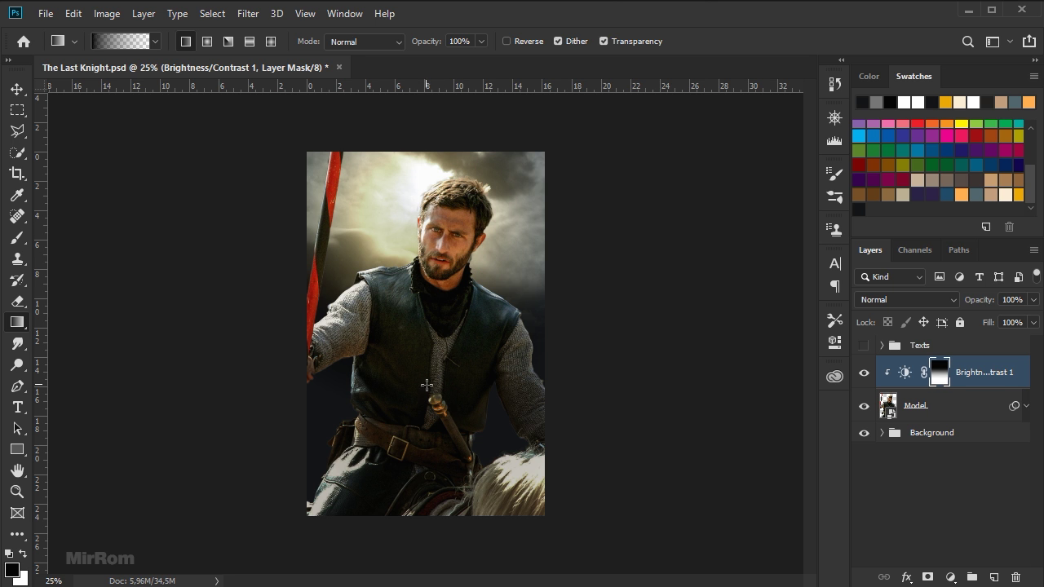
pyautogui.press('v')
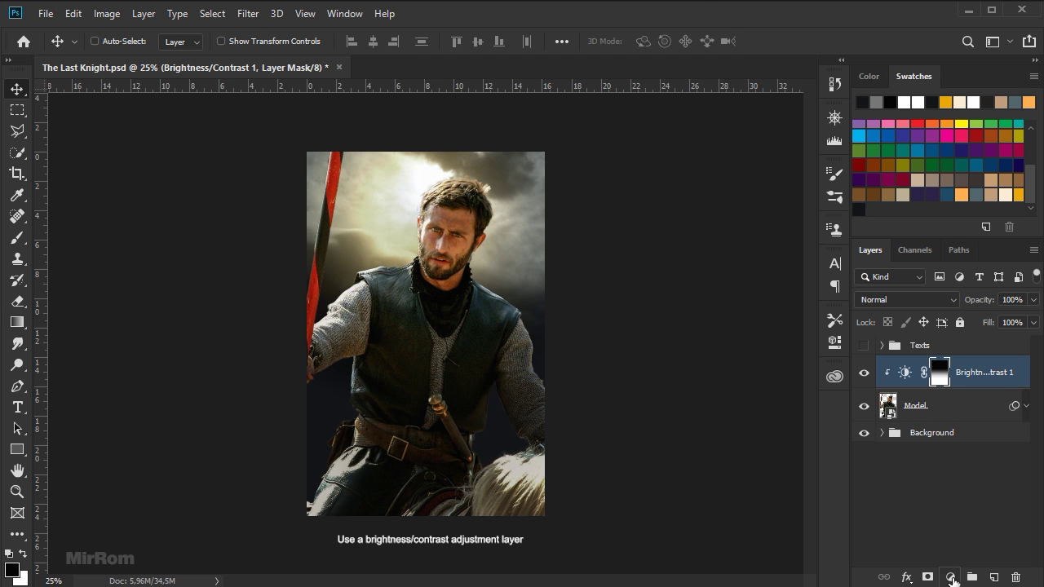
# Add a second Brightness/Contrast layer with higher brightness and lower contrast
pyautogui.click(950, 577)
pyautogui.click(988, 345)
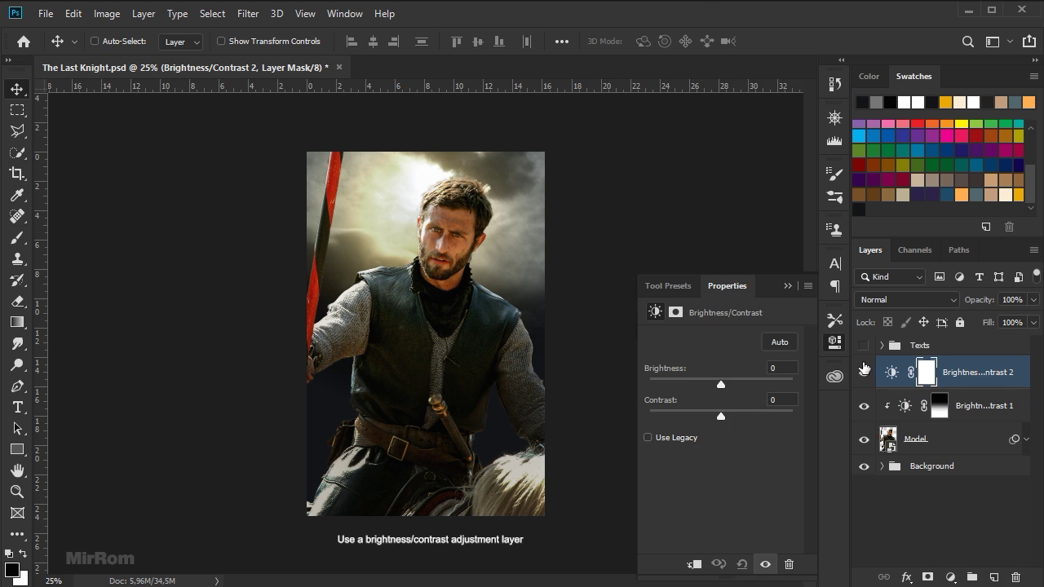
pyautogui.moveTo(722, 385); pyautogui.dragTo(748, 383)
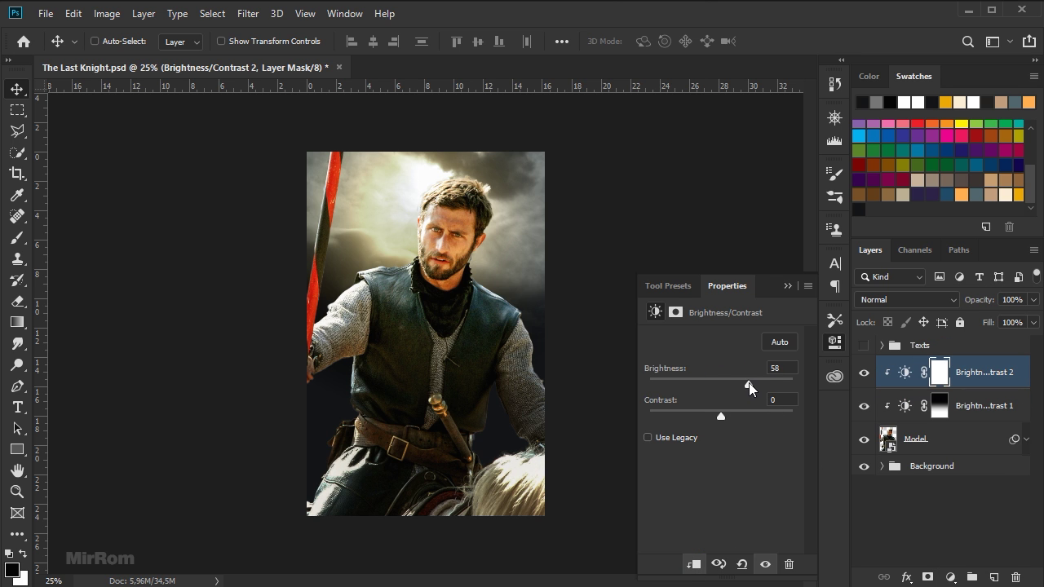
pyautogui.moveTo(712, 419); pyautogui.dragTo(673, 427)
pyautogui.click(795, 289)
# Mask the brightening with a vertical gradient fading out toward the image bottom
pyautogui.click(17, 322)
pyautogui.click(61, 322)
pyautogui.moveTo(428, 557); pyautogui.dragTo(442, 347)
pyautogui.moveTo(440, 510); pyautogui.dragTo(443, 285)
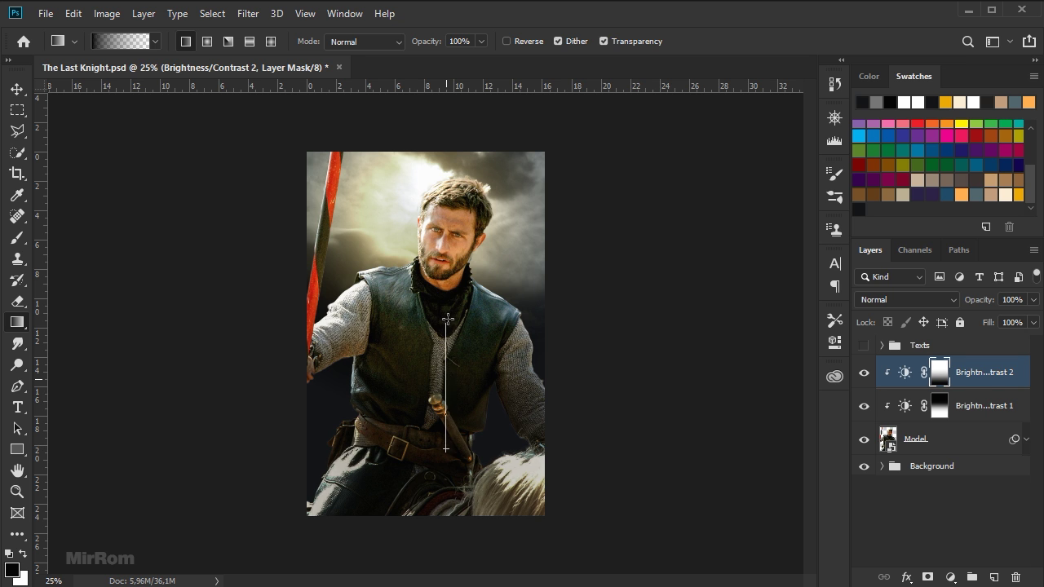
pyautogui.moveTo(421, 516); pyautogui.dragTo(432, 296)
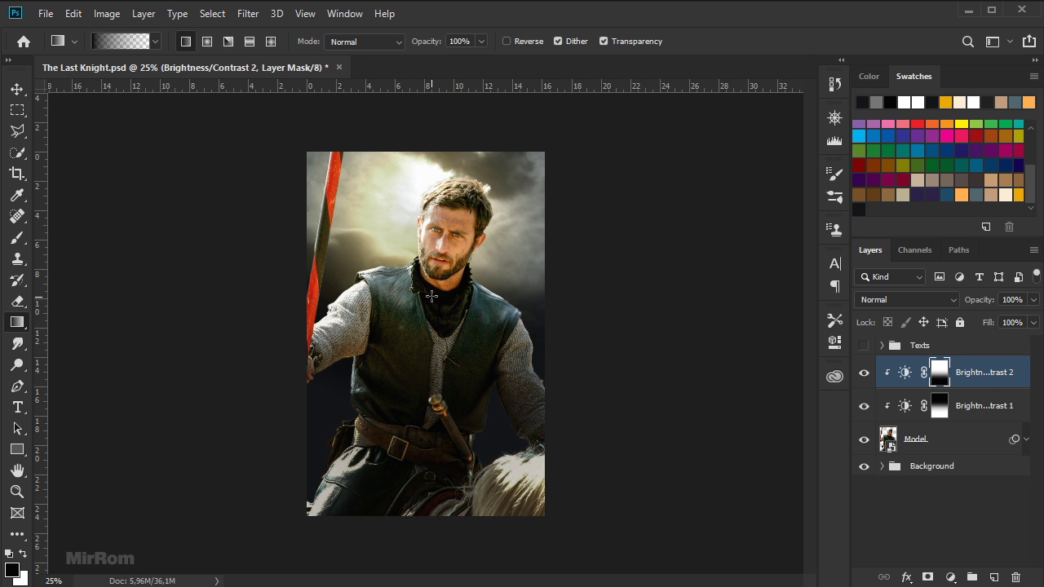
pyautogui.press('v')
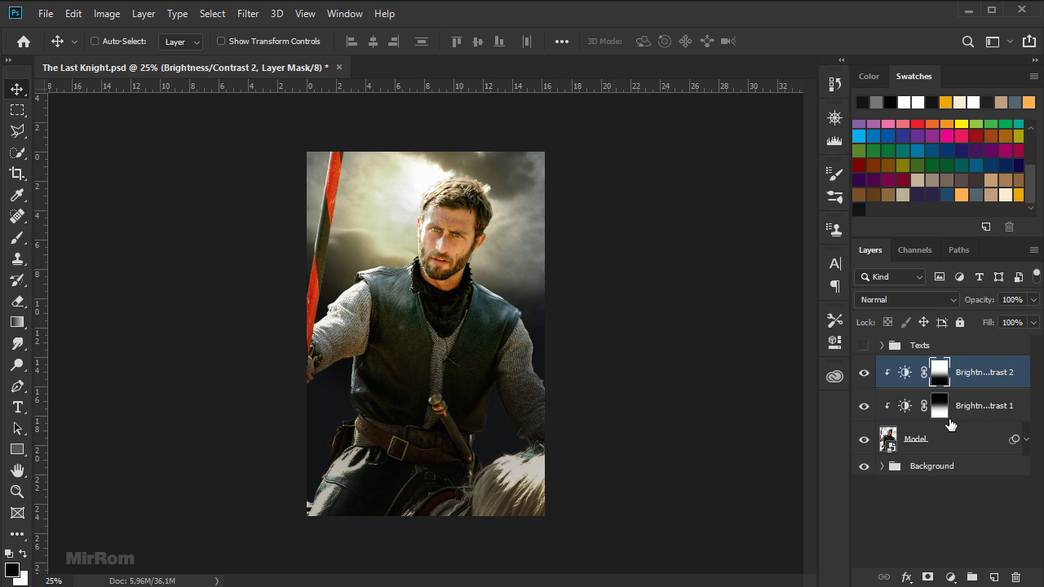
pyautogui.keyDown('shift'); pyautogui.click(979, 405); pyautogui.keyUp('shift')
# Group Model and both Brightness/Contrast layers into a group named Model, then save
pyautogui.keyDown('shift'); pyautogui.click(988, 439); pyautogui.keyUp('shift')
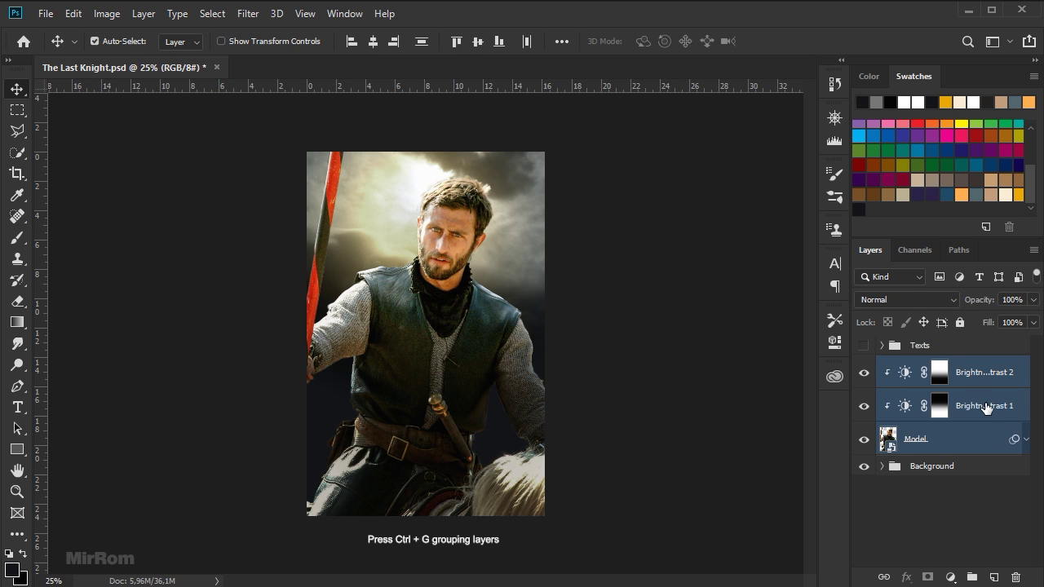
pyautogui.hotkey('ctrl', 'g')
pyautogui.doubleClick(930, 366)
pyautogui.write('Model')
pyautogui.press('Return')
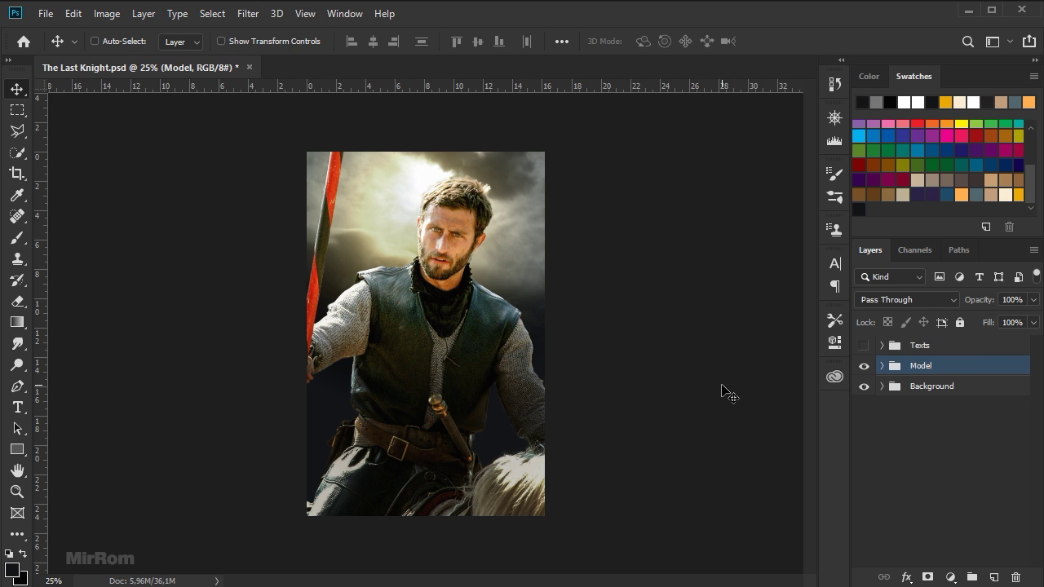
pyautogui.hotkey('ctrl', 's')
# Add Curves 1: lower the white point, lift the black point, and darken the midtones
pyautogui.click(950, 577)
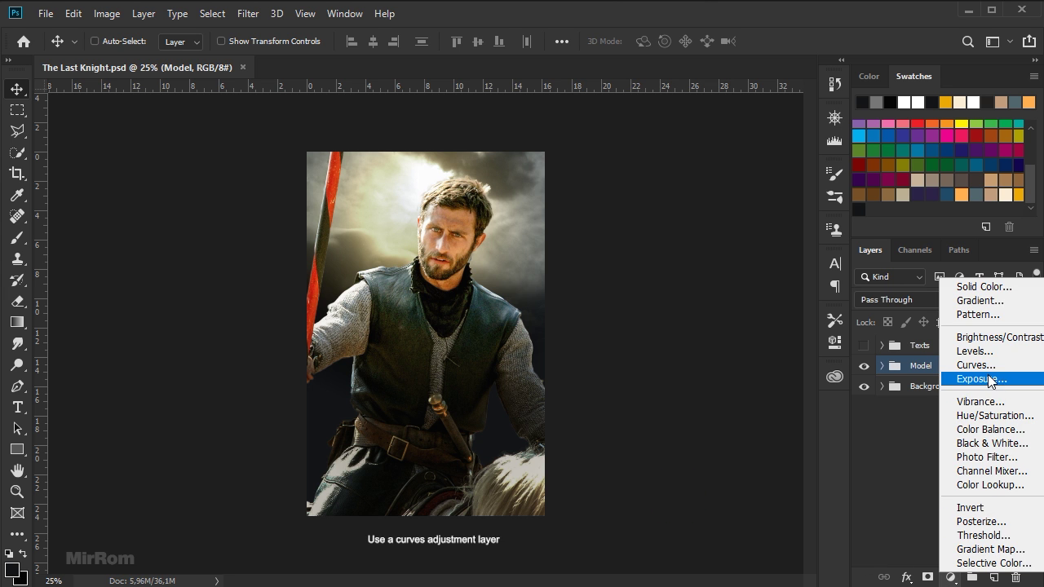
pyautogui.click(1013, 374)
pyautogui.moveTo(790, 381); pyautogui.dragTo(803, 405)
pyautogui.moveTo(684, 484); pyautogui.dragTo(684, 477)
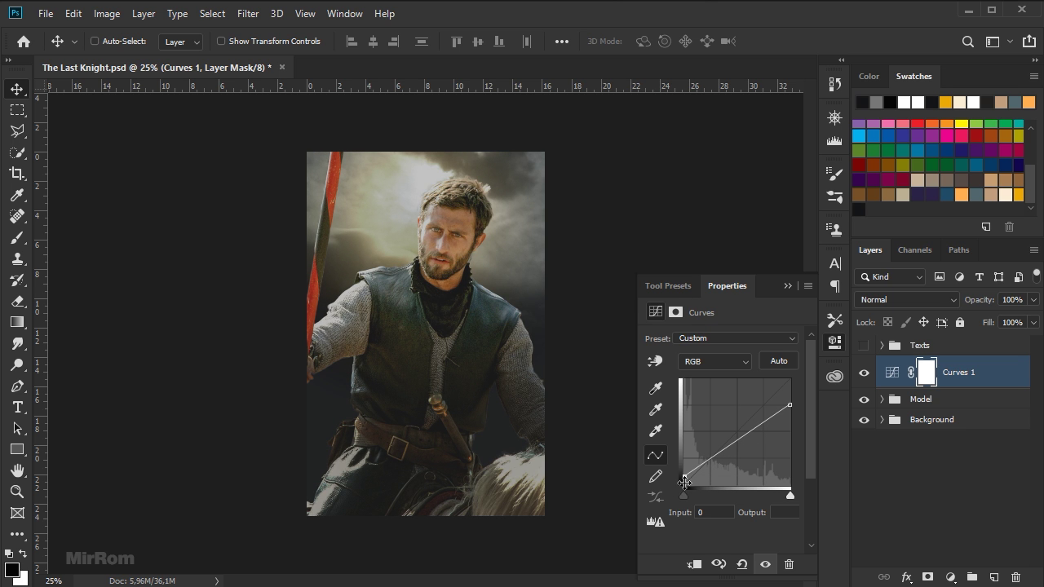
pyautogui.moveTo(743, 437); pyautogui.dragTo(747, 443)
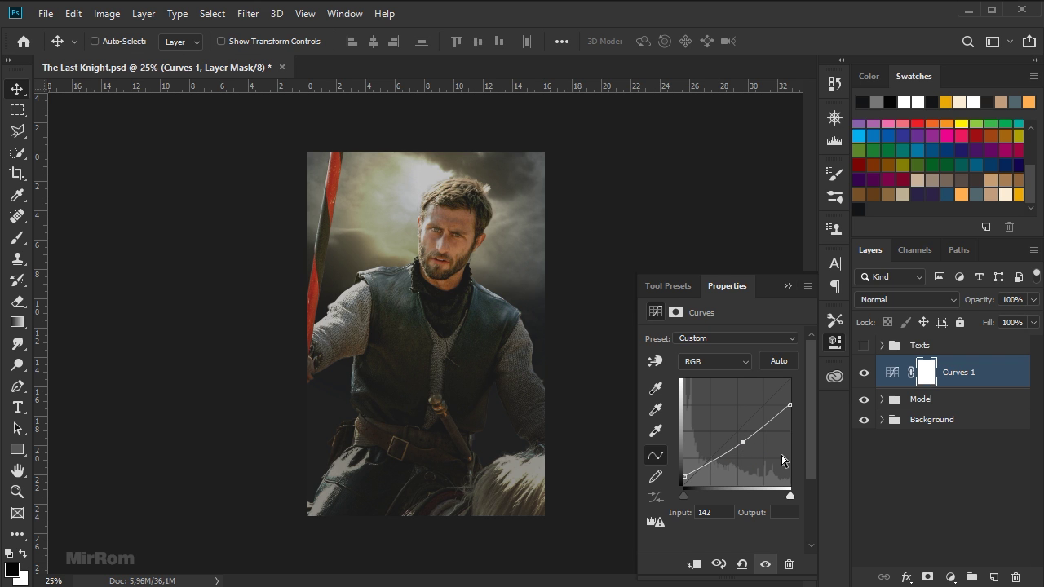
pyautogui.click(788, 286)
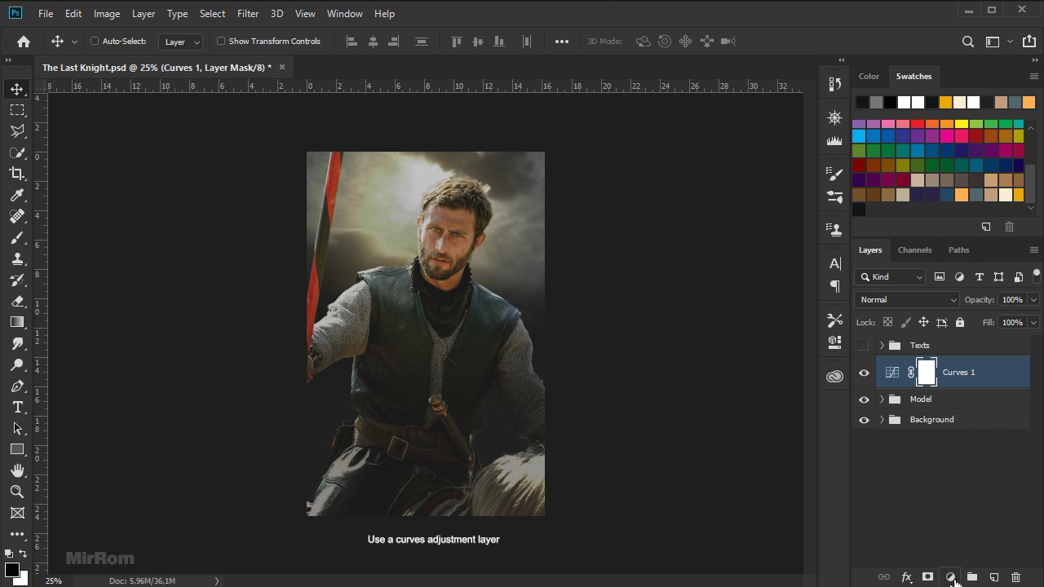
# Add Curves 2 with a curve bowed down to deepen the midtones
pyautogui.click(951, 578)
pyautogui.click(986, 365)
pyautogui.moveTo(788, 385); pyautogui.dragTo(783, 380)
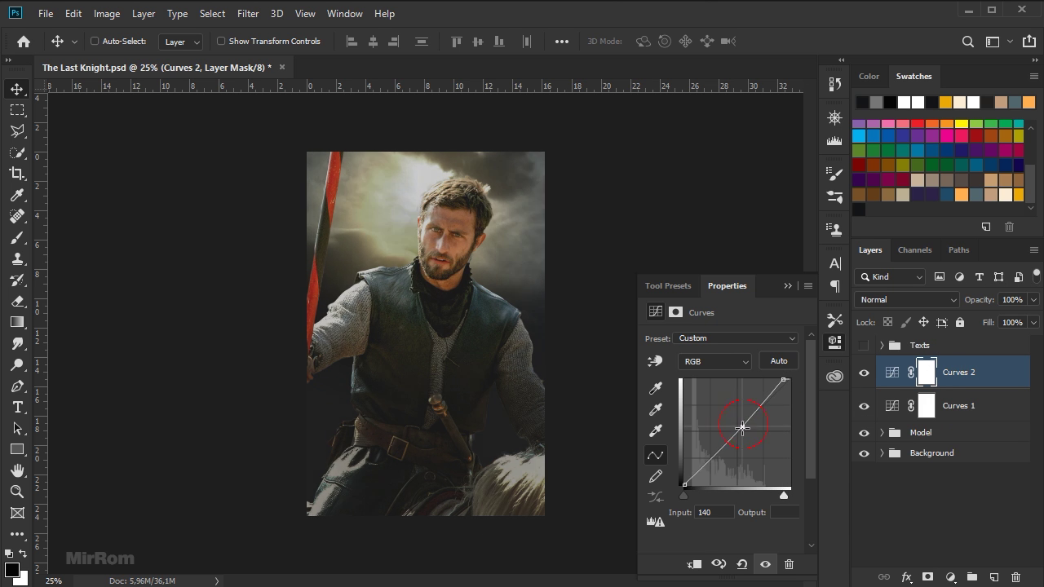
pyautogui.moveTo(742, 427); pyautogui.dragTo(740, 434)
pyautogui.moveTo(682, 483); pyautogui.dragTo(691, 494)
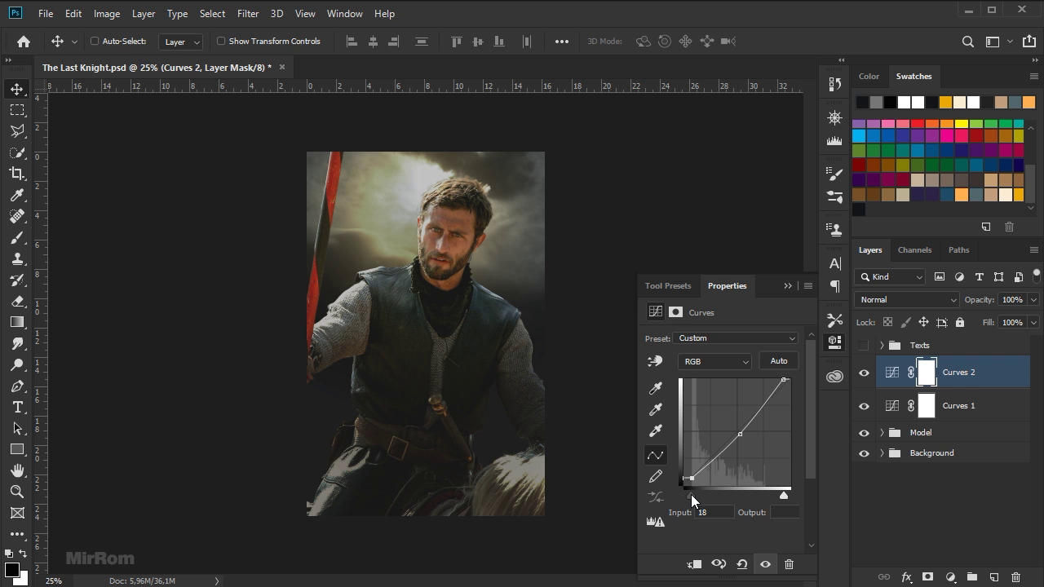
pyautogui.moveTo(740, 434); pyautogui.dragTo(740, 437)
pyautogui.moveTo(784, 380); pyautogui.dragTo(782, 379)
pyautogui.click(787, 286)
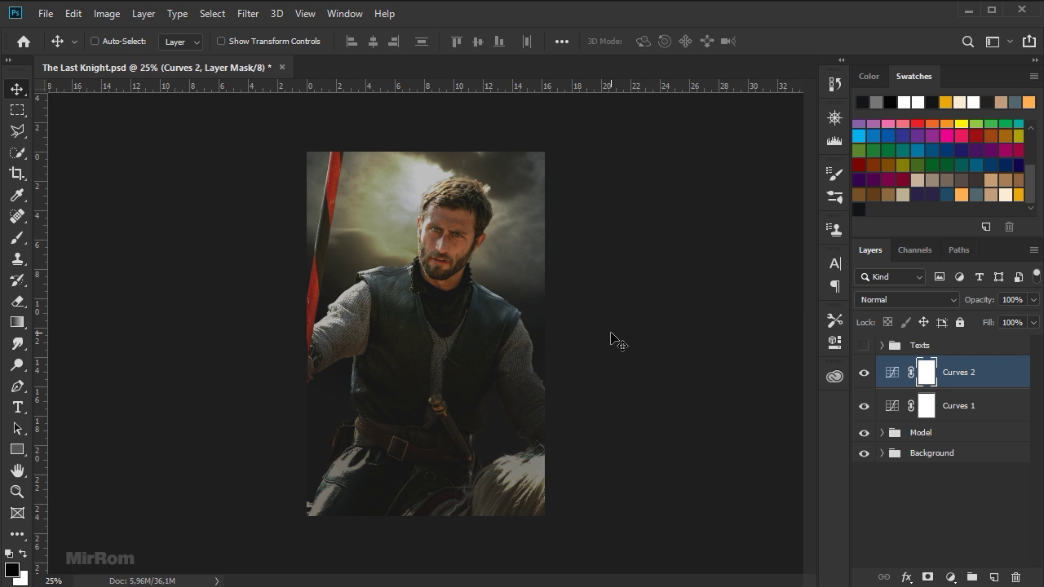
# Add Brightness/Contrast 3 with Brightness -43 and Contrast 59
pyautogui.click(950, 577)
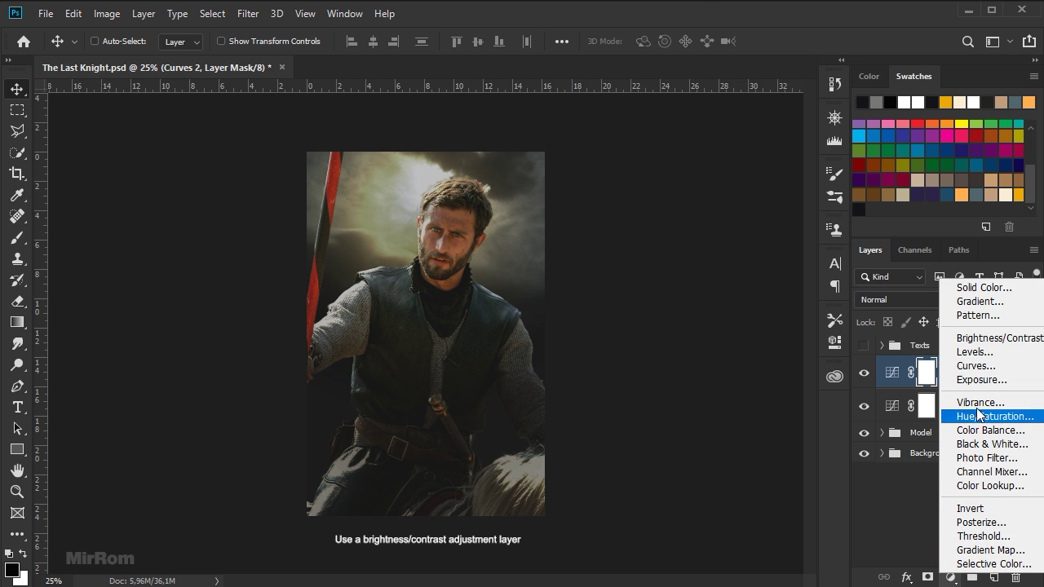
pyautogui.click(1000, 338)
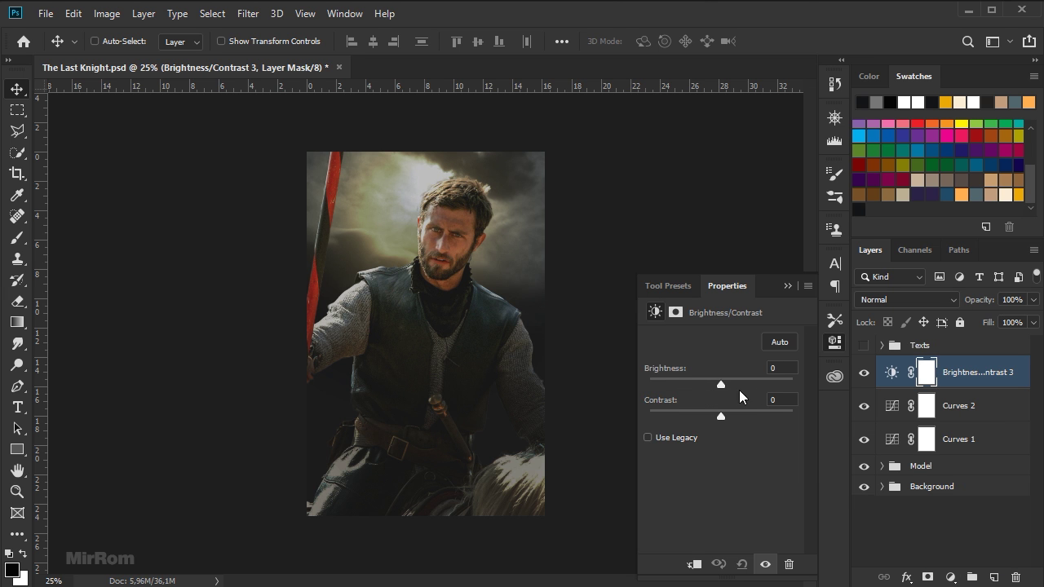
pyautogui.moveTo(722, 383)
pyautogui.mouseDown()
pyautogui.moveTo(671, 387)
pyautogui.moveTo(701, 385)
pyautogui.moveTo(743, 418)
pyautogui.mouseUp()
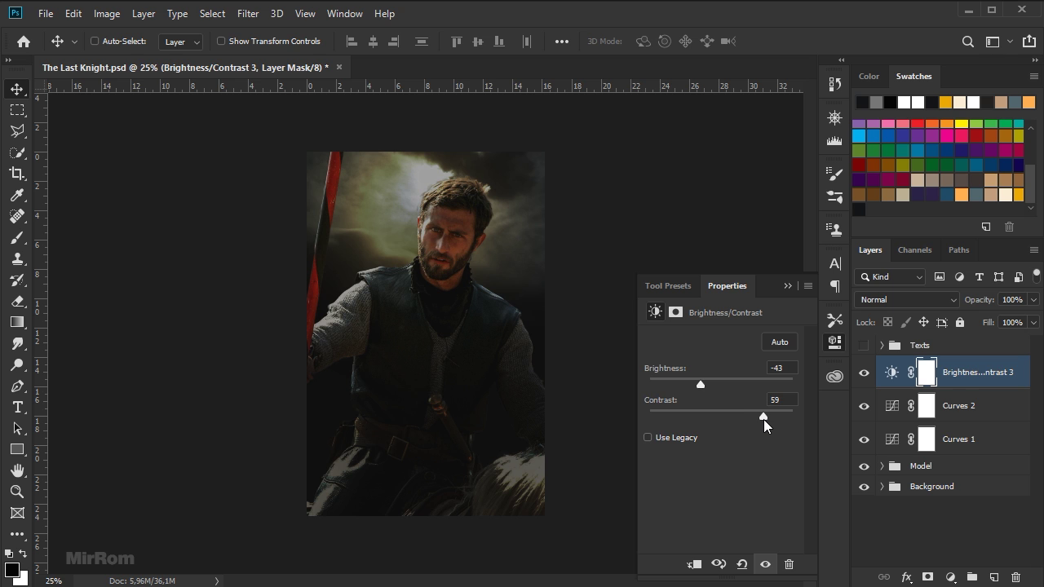
pyautogui.click(788, 287)
# Mask Brightness/Contrast 3 with a radial gradient around the face so the knight's head stays lit
pyautogui.click(26, 327)
pyautogui.click(80, 323)
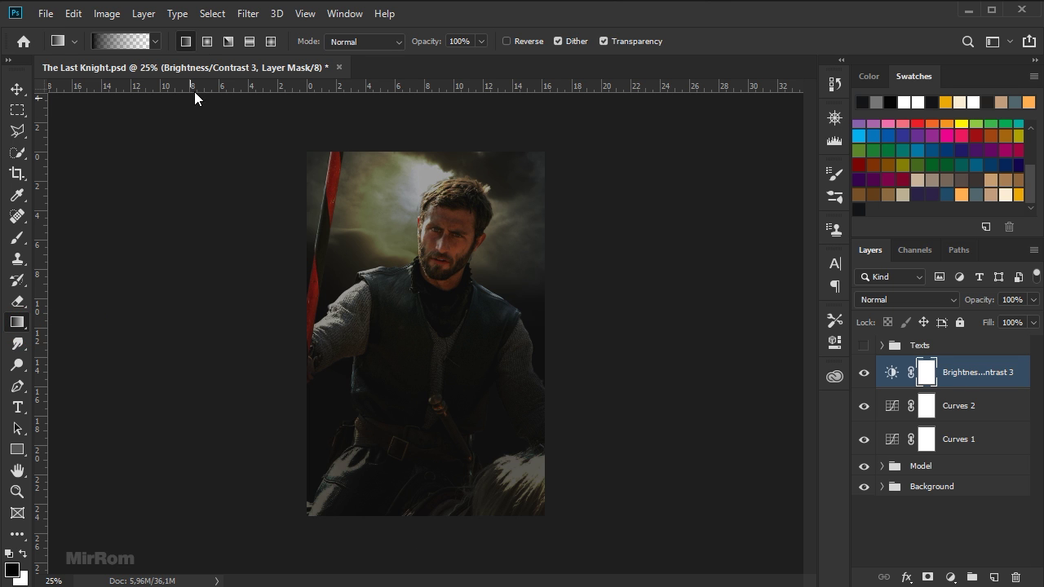
pyautogui.click(206, 46)
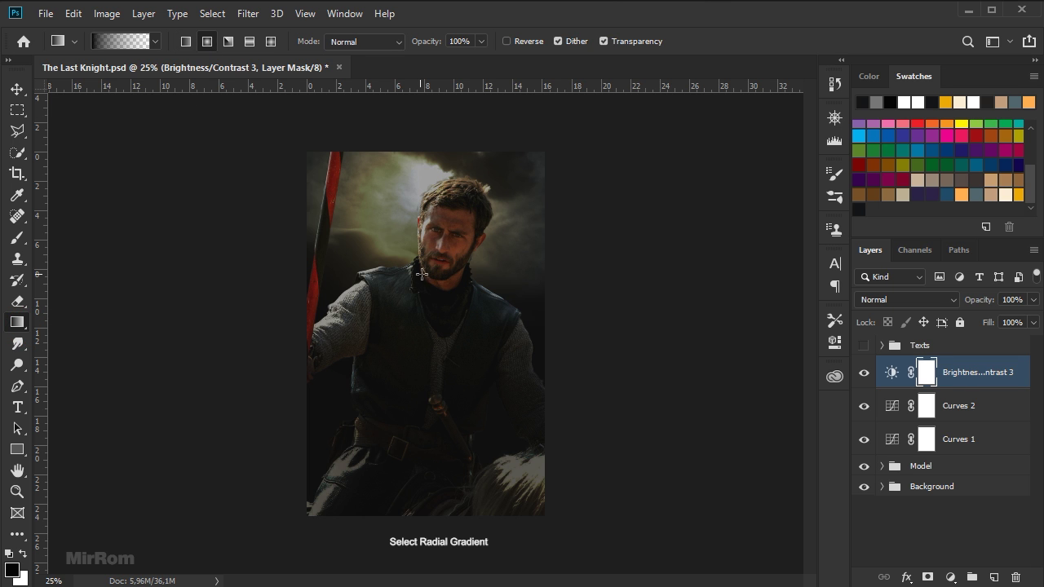
pyautogui.moveTo(408, 241); pyautogui.dragTo(481, 404)
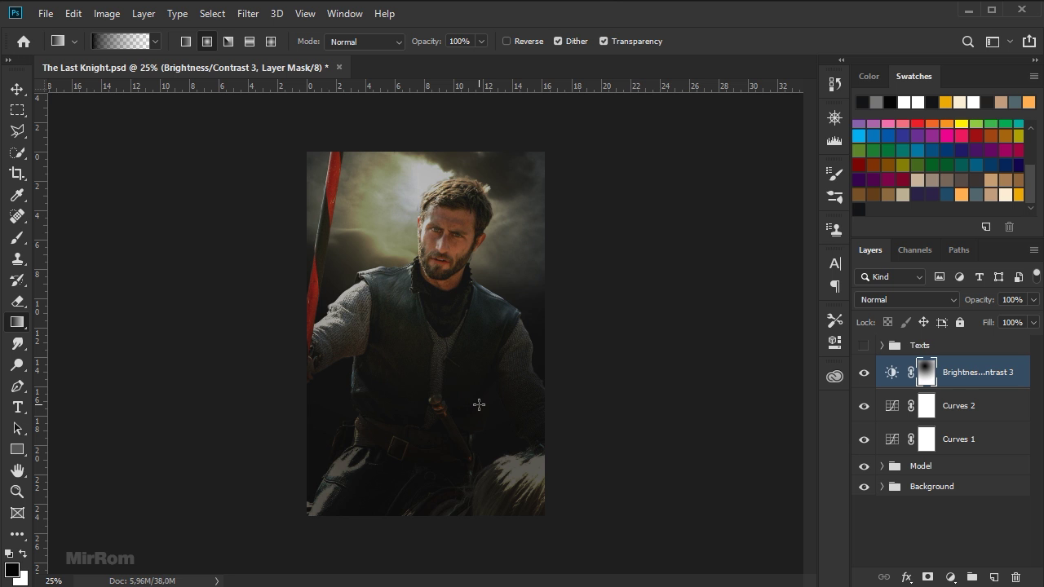
pyautogui.moveTo(357, 215); pyautogui.dragTo(512, 452)
pyautogui.moveTo(408, 255); pyautogui.dragTo(489, 380)
pyautogui.moveTo(401, 233); pyautogui.dragTo(474, 331)
pyautogui.moveTo(396, 268); pyautogui.dragTo(518, 303)
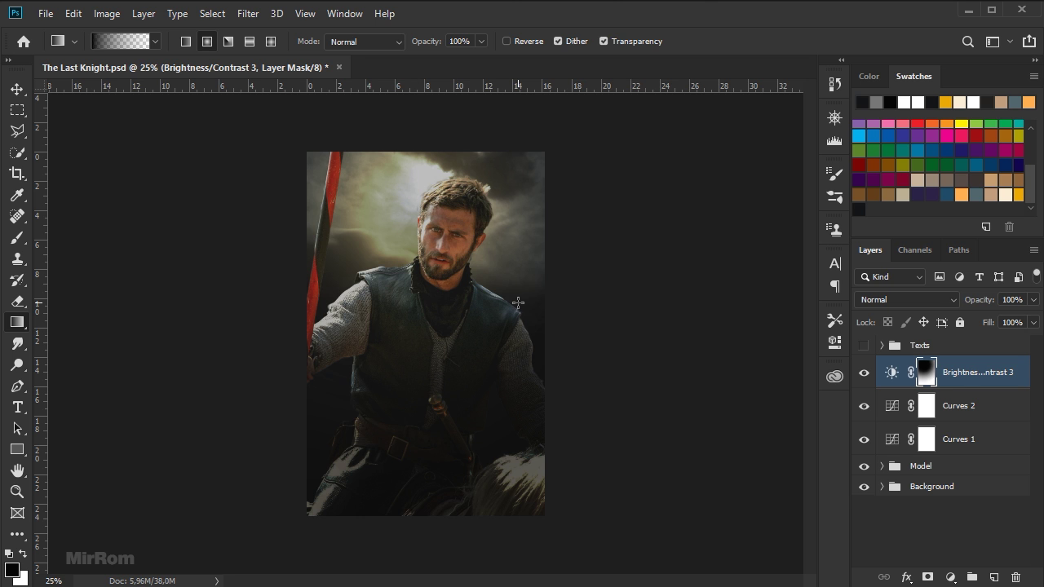
pyautogui.moveTo(349, 186); pyautogui.dragTo(511, 389)
pyautogui.press('v')
pyautogui.click(864, 373)
pyautogui.click(864, 373)
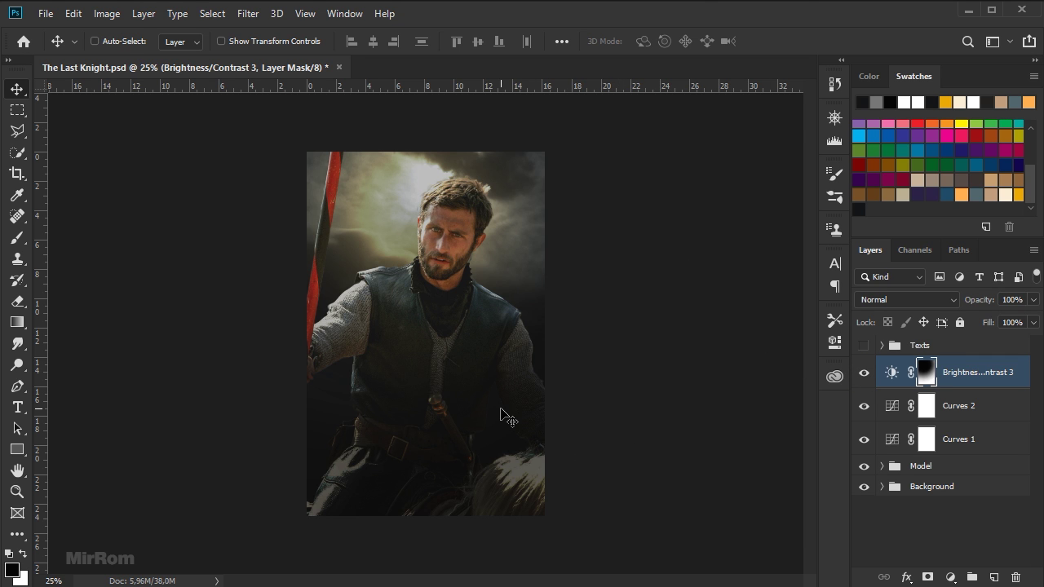
# Add a Gradient Fill layer with a white-to-grey (7d7c7c) gradient
pyautogui.click(950, 578)
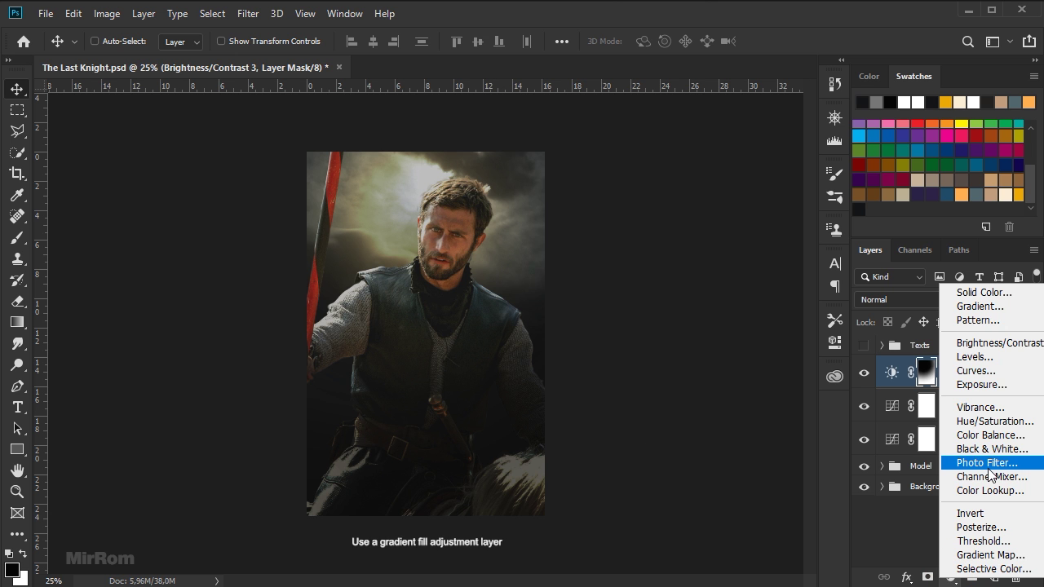
pyautogui.click(979, 307)
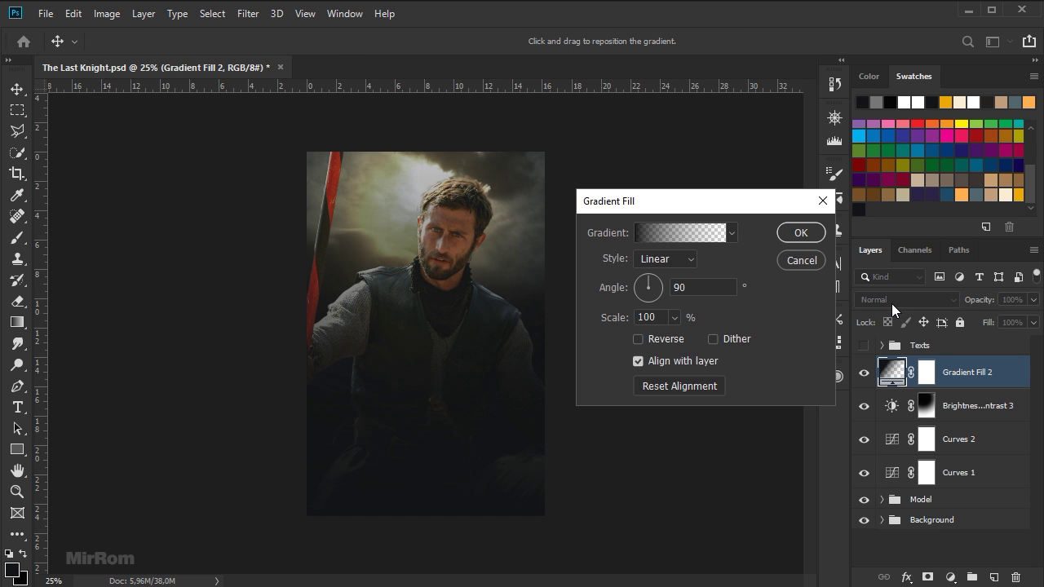
pyautogui.click(685, 237)
pyautogui.click(648, 232)
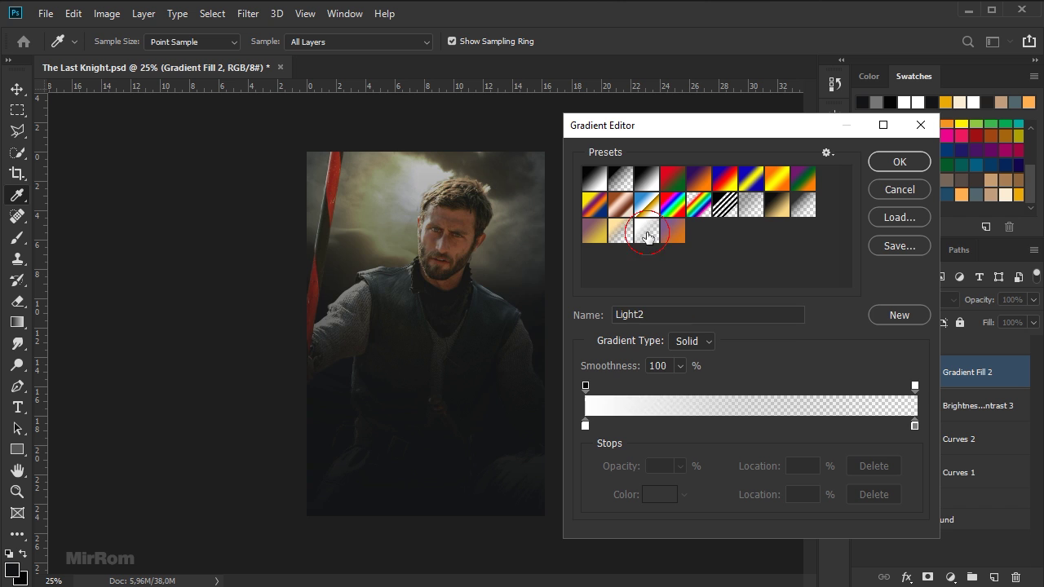
pyautogui.doubleClick(585, 426)
pyautogui.click(814, 428)
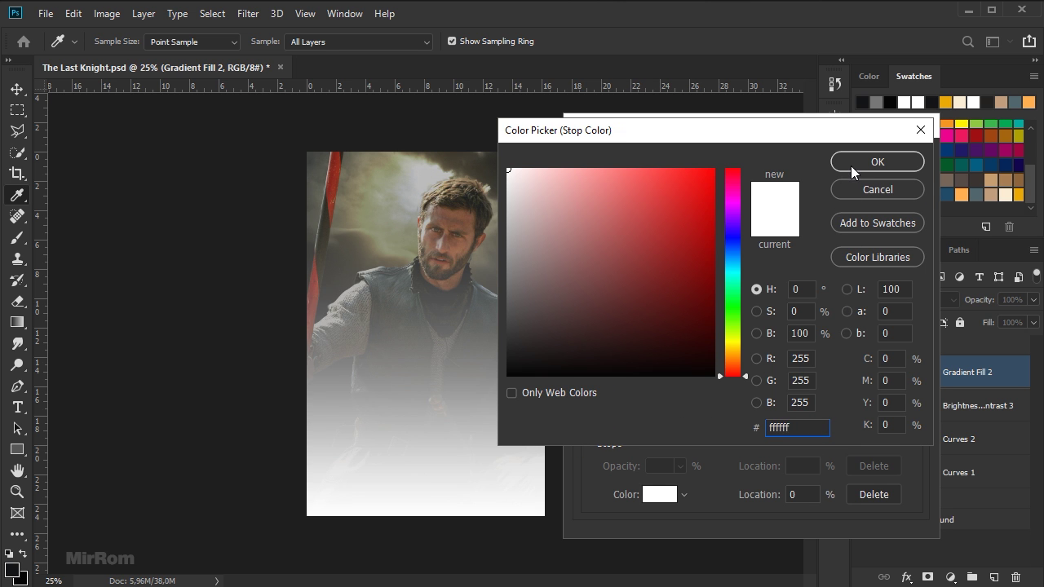
pyautogui.click(851, 165)
pyautogui.doubleClick(915, 426)
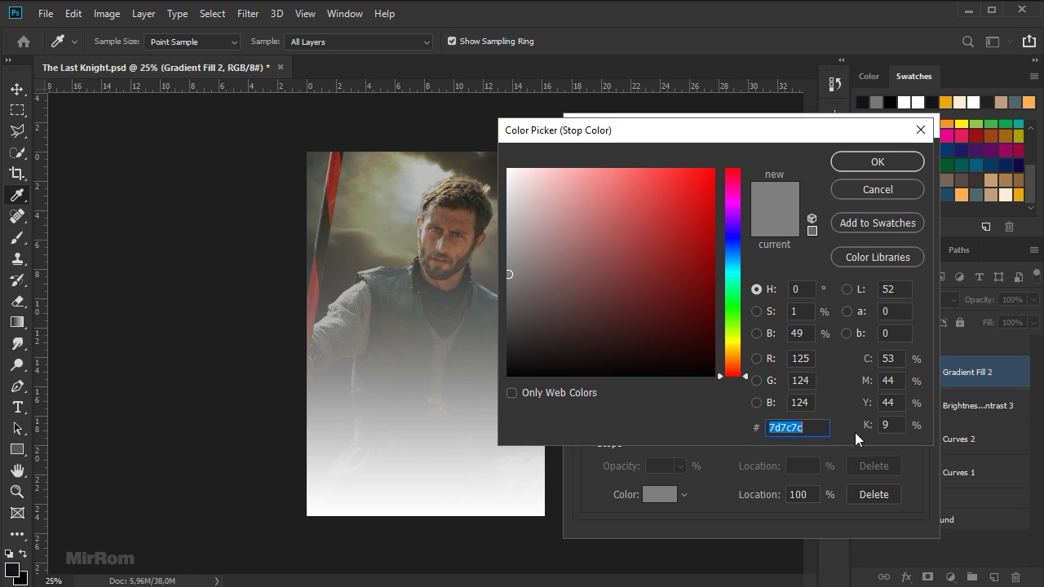
pyautogui.click(845, 167)
pyautogui.click(889, 166)
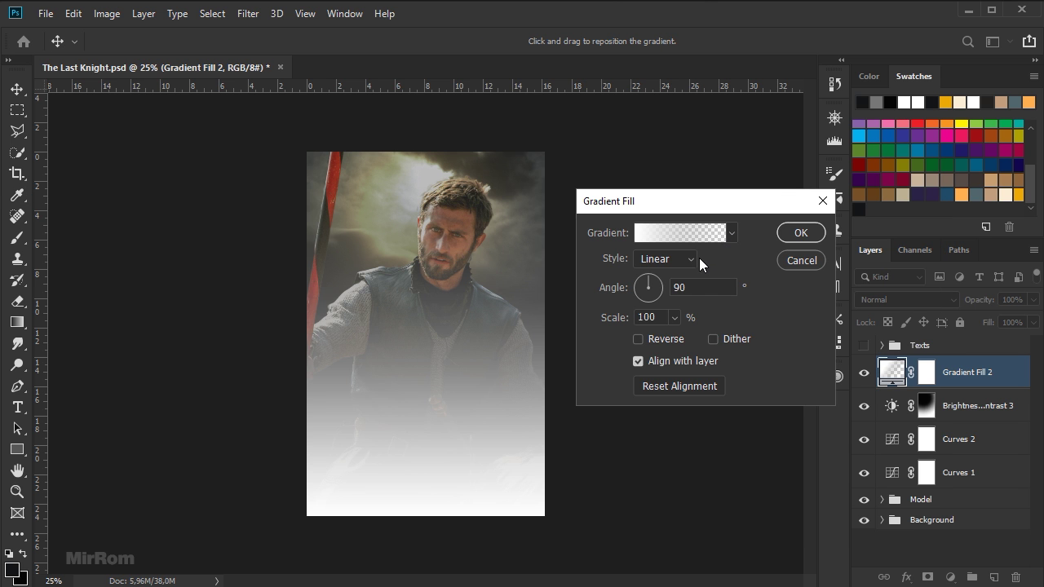
# Make the gradient radial at 121% scale, centred behind the knight's head
pyautogui.click(697, 260)
pyautogui.click(677, 287)
pyautogui.moveTo(468, 340); pyautogui.dragTo(425, 235)
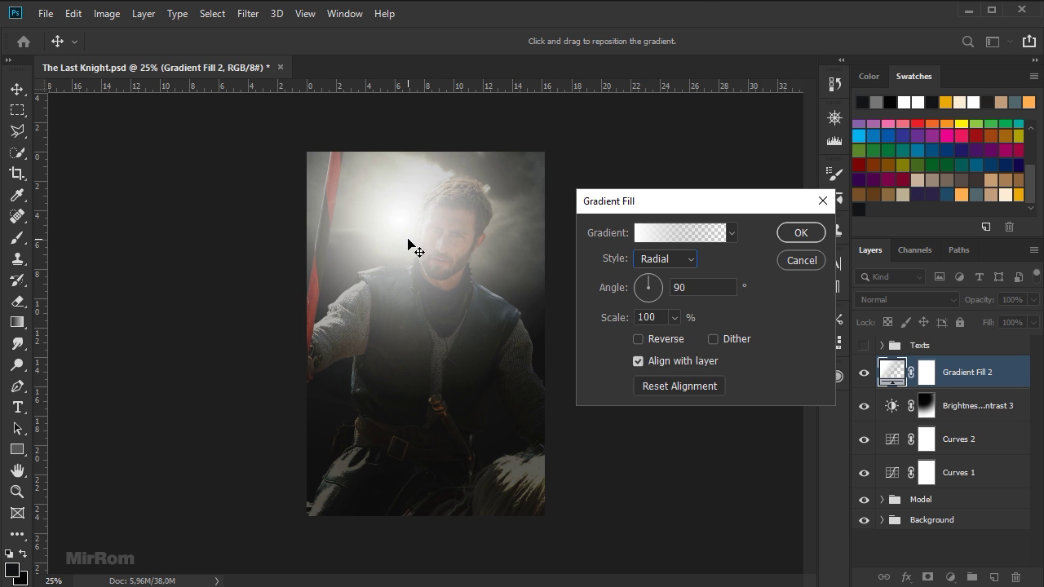
pyautogui.moveTo(611, 319); pyautogui.dragTo(635, 319)
pyautogui.moveTo(438, 268); pyautogui.dragTo(404, 238)
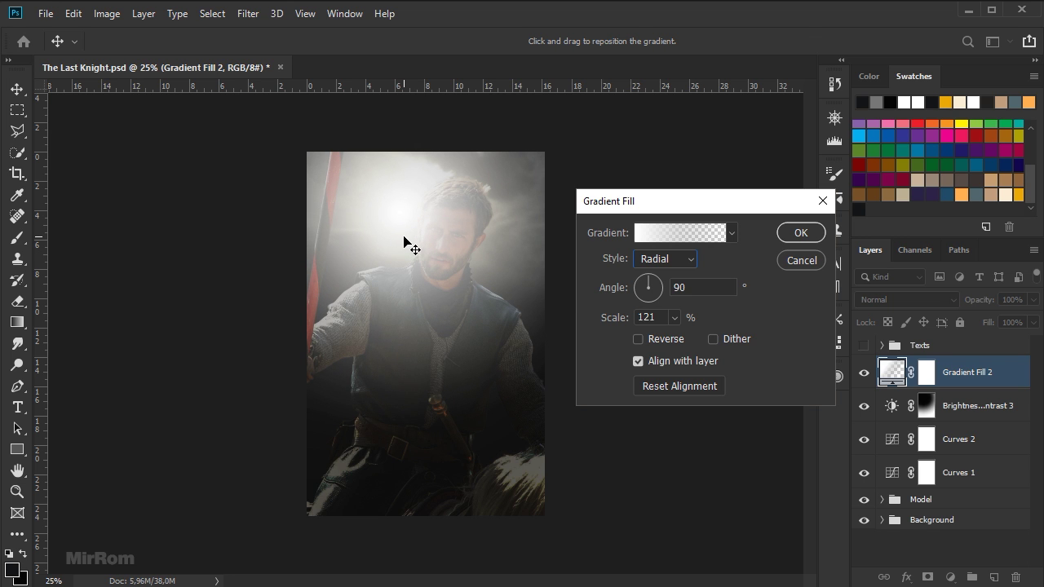
pyautogui.click(797, 235)
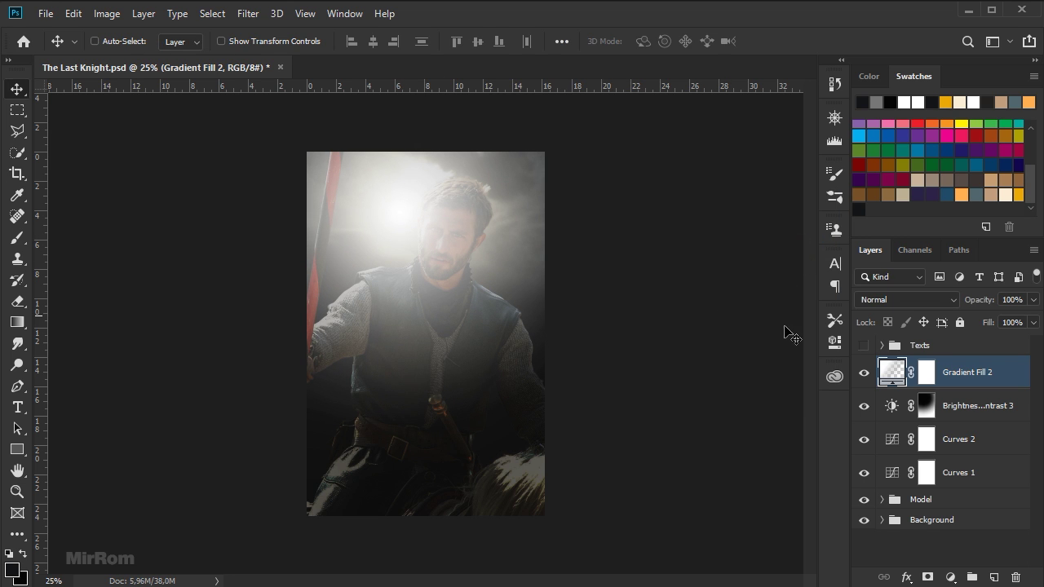
# Set Gradient Fill 2 to Overlay blend mode at 70% opacity
pyautogui.click(938, 299)
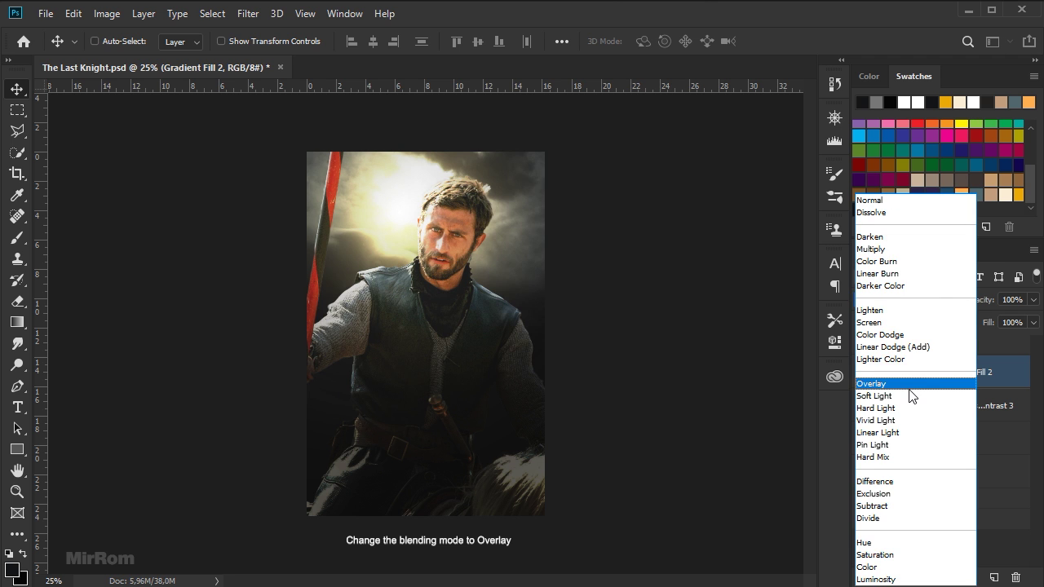
pyautogui.click(909, 387)
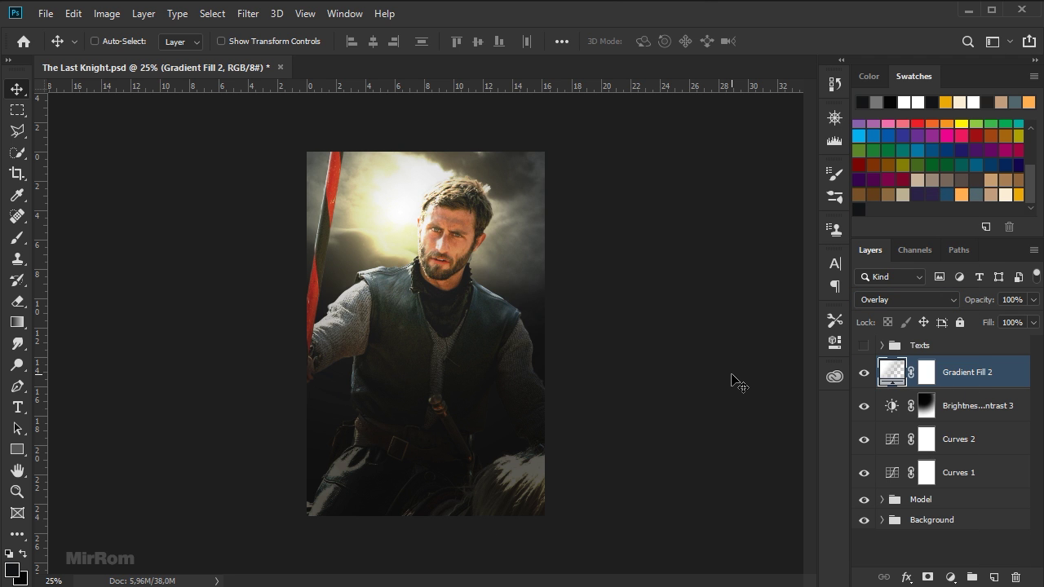
pyautogui.click(1034, 300)
pyautogui.moveTo(1034, 316); pyautogui.dragTo(1009, 318)
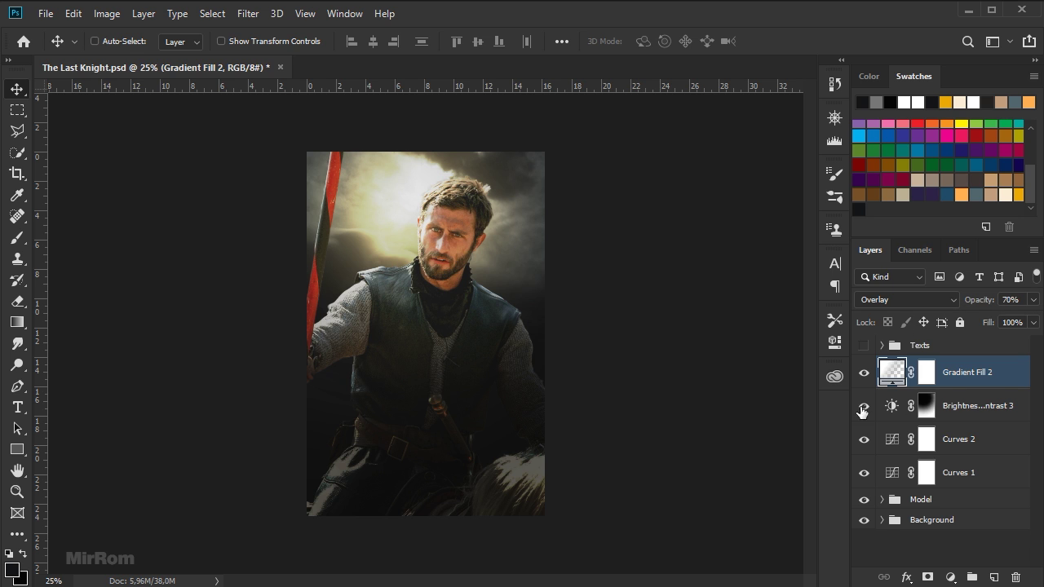
# Group the glow, Brightness/Contrast 3, Curves 2 and Curves 1 into a group named Adjustments
pyautogui.keyDown('shift'); pyautogui.click(977, 414); pyautogui.keyUp('shift')
pyautogui.keyDown('shift'); pyautogui.click(973, 440); pyautogui.keyUp('shift')
pyautogui.keyDown('shift'); pyautogui.click(975, 481); pyautogui.keyUp('shift')
pyautogui.hotkey('ctrl', 'g')
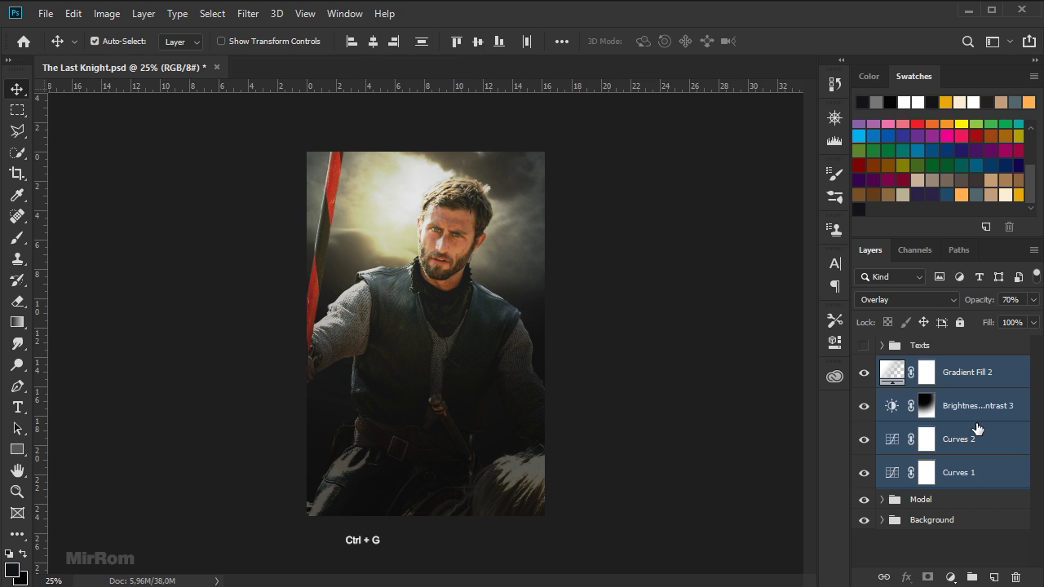
pyautogui.doubleClick(929, 366)
pyautogui.write('Adju')
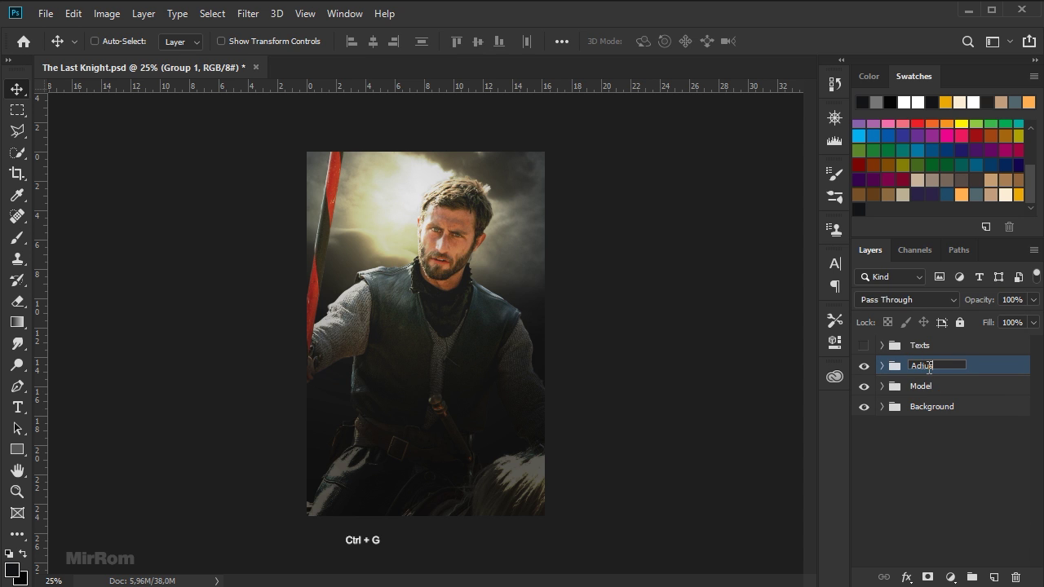
pyautogui.write('stments')
pyautogui.press('Return')
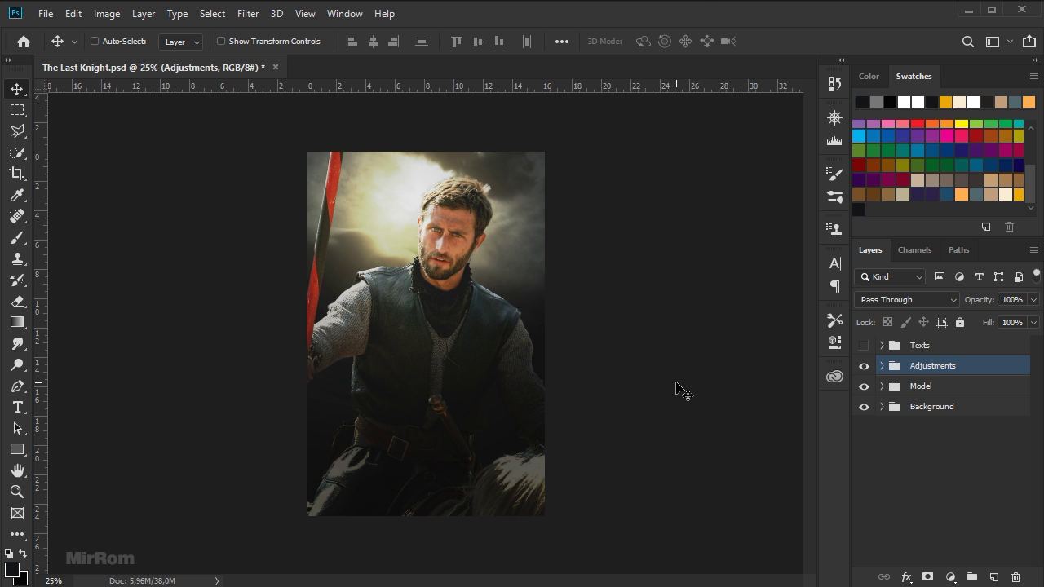
# Open the fire texture, drag it into The Last Knight.psd and name the layer Texture
pyautogui.click(46, 14)
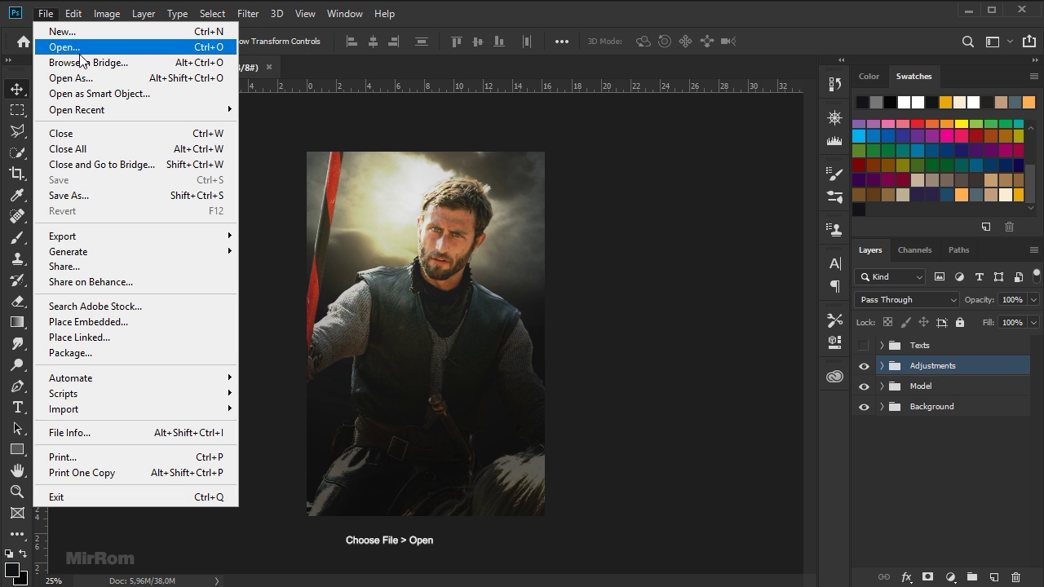
pyautogui.click(79, 49)
pyautogui.doubleClick(449, 147)
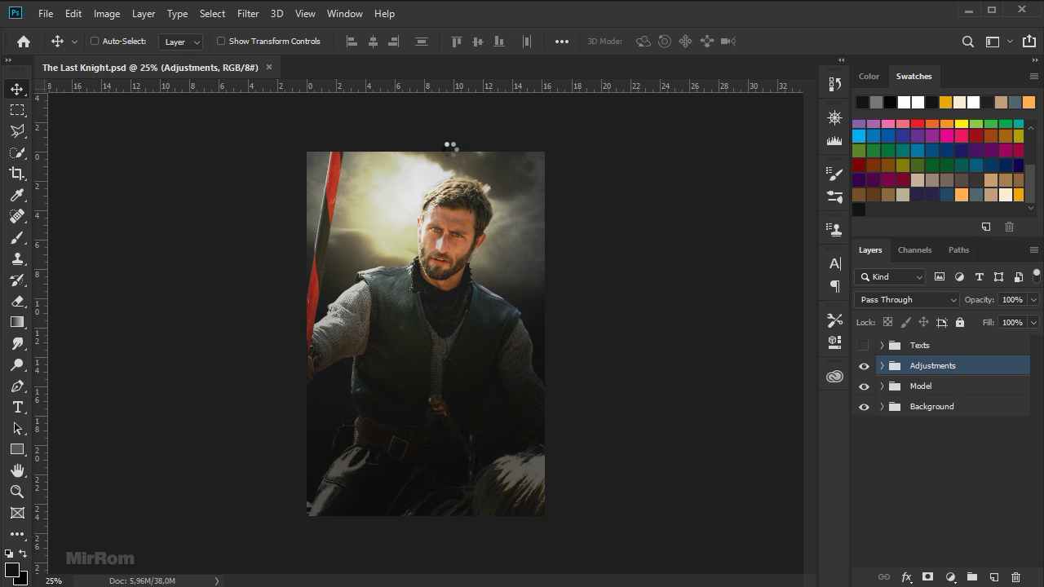
pyautogui.moveTo(484, 269); pyautogui.dragTo(368, 214)
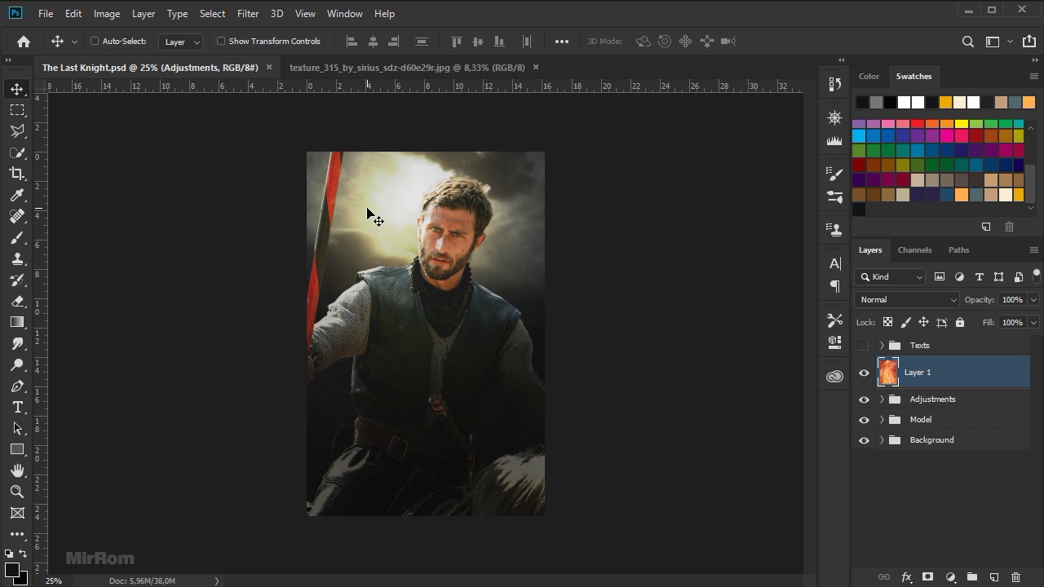
pyautogui.click(535, 67)
pyautogui.doubleClick(917, 372)
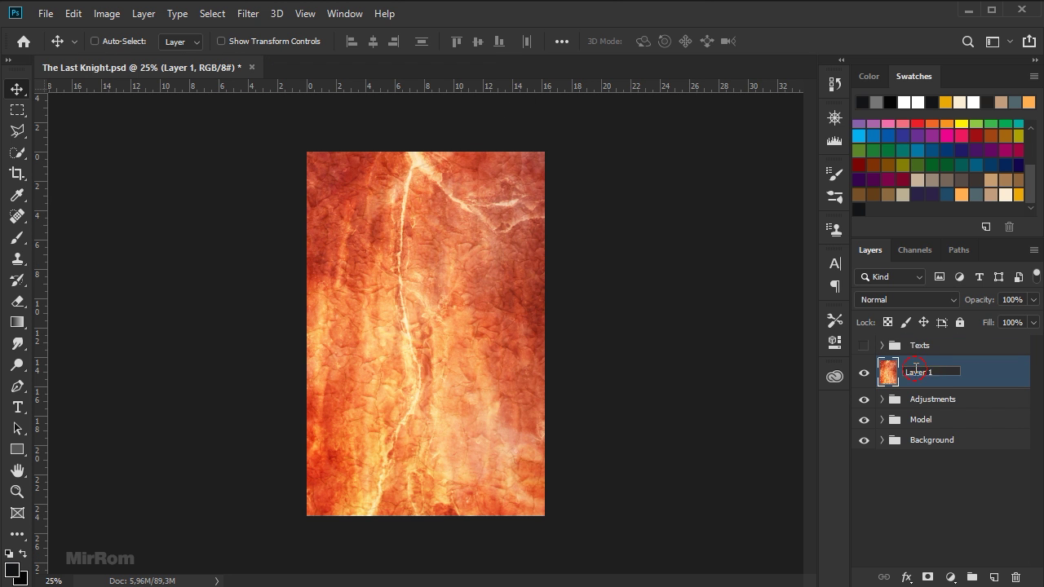
pyautogui.write('T')
pyautogui.press('Return')
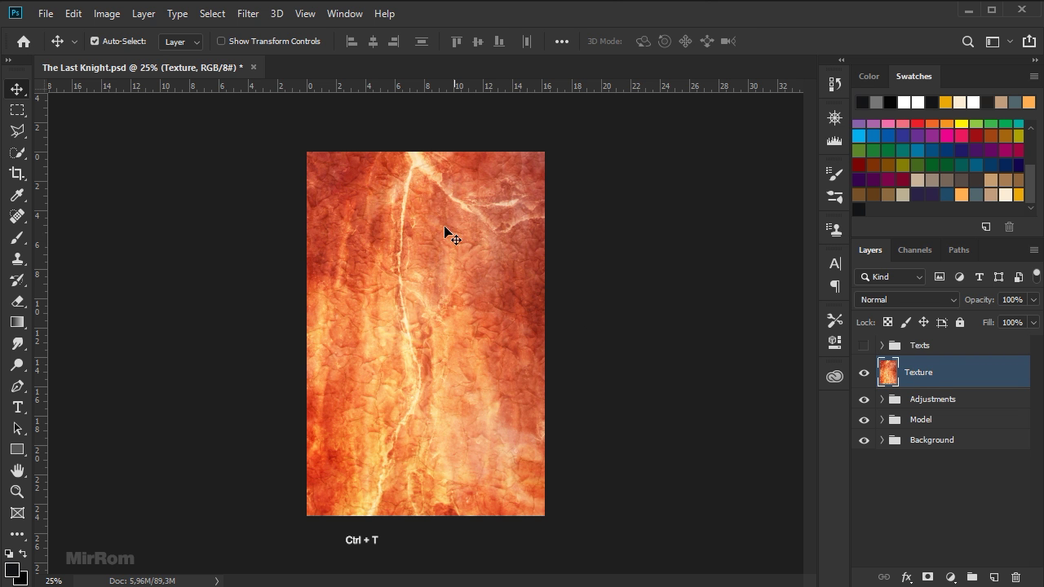
# Scale the Texture layer to 34% and position it over the canvas
pyautogui.hotkey('ctrl', 't')
pyautogui.moveTo(277, 45); pyautogui.dragTo(221, 75)
pyautogui.moveTo(363, 163); pyautogui.dragTo(424, 294)
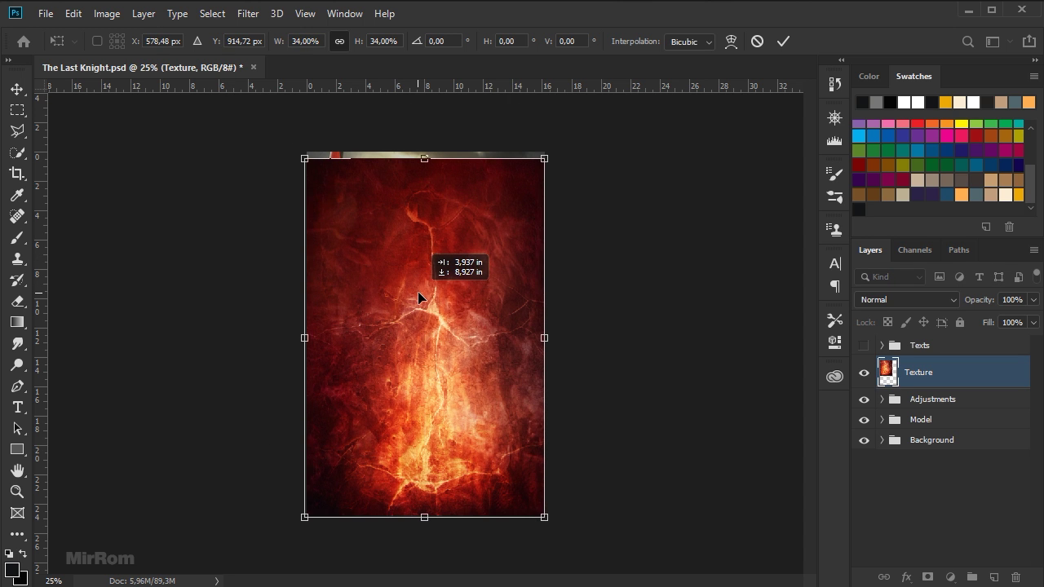
pyautogui.click(783, 45)
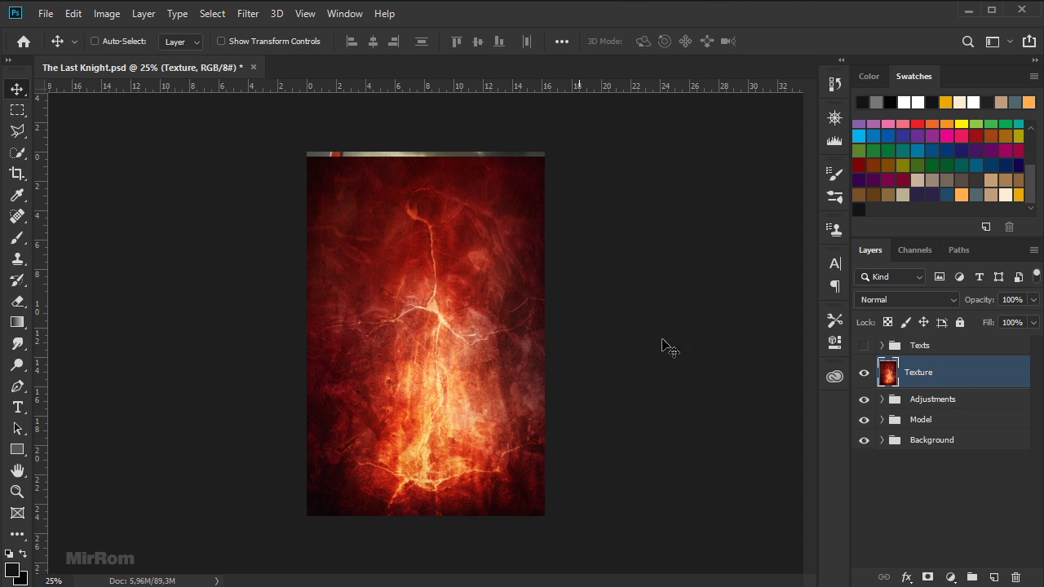
# Convert Texture to a smart object and blend it with Lighten at 47% opacity
pyautogui.rightClick(968, 386)
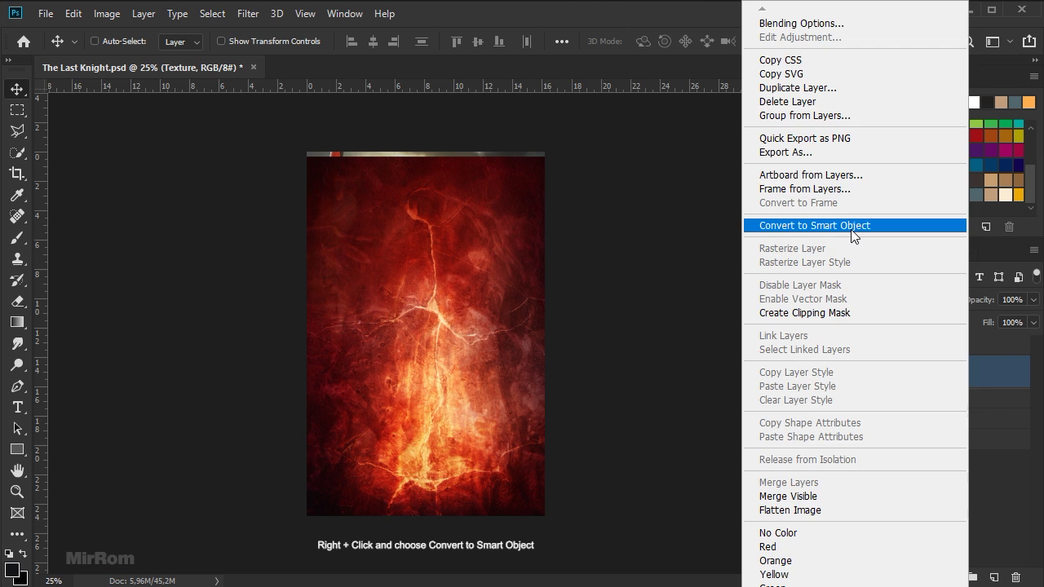
pyautogui.click(853, 228)
pyautogui.moveTo(491, 282); pyautogui.dragTo(480, 277)
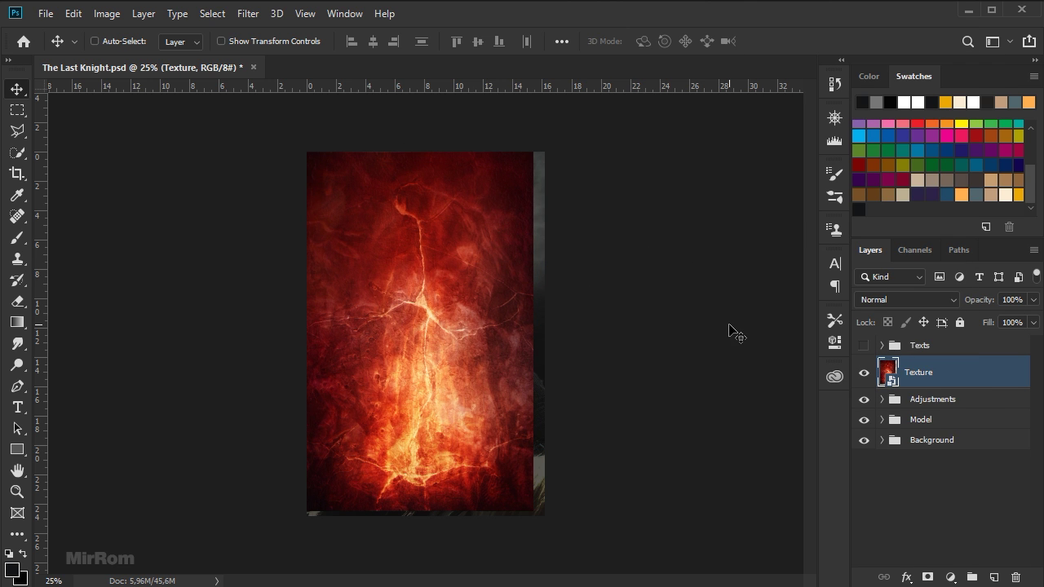
pyautogui.click(886, 297)
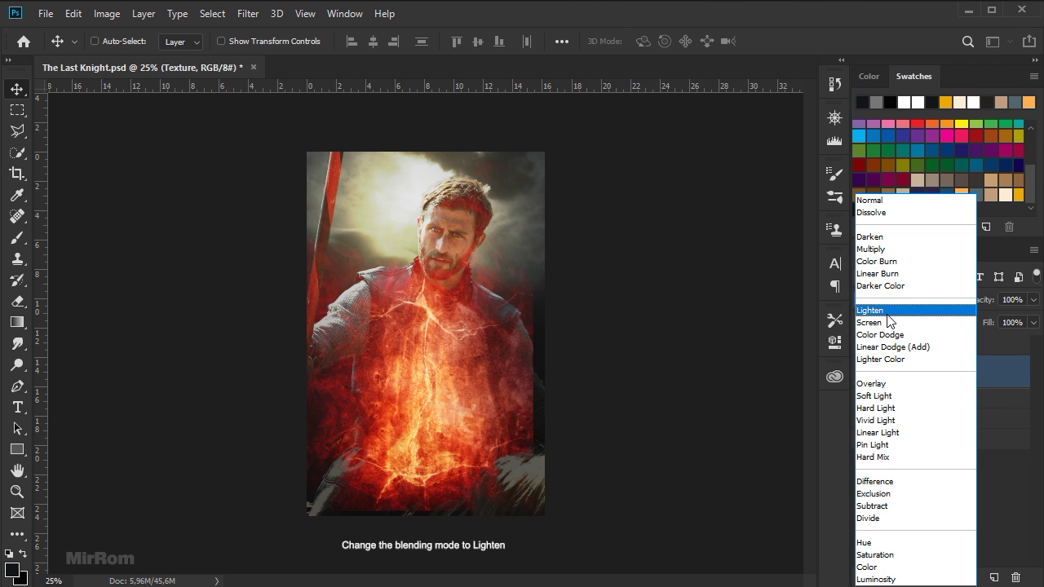
pyautogui.click(888, 311)
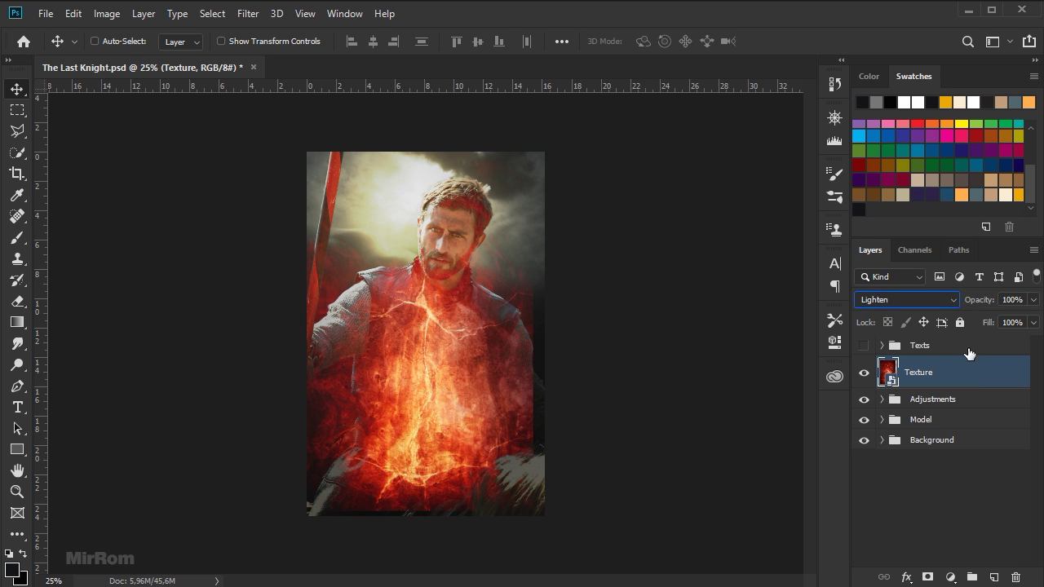
pyautogui.click(1033, 300)
pyautogui.moveTo(1033, 317); pyautogui.dragTo(992, 321)
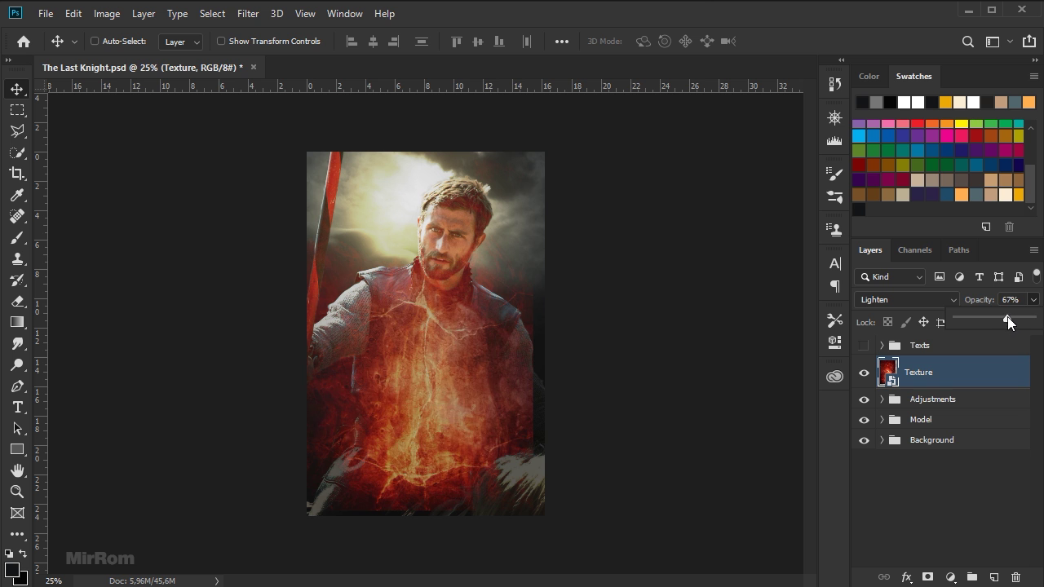
pyautogui.moveTo(465, 356); pyautogui.dragTo(479, 360)
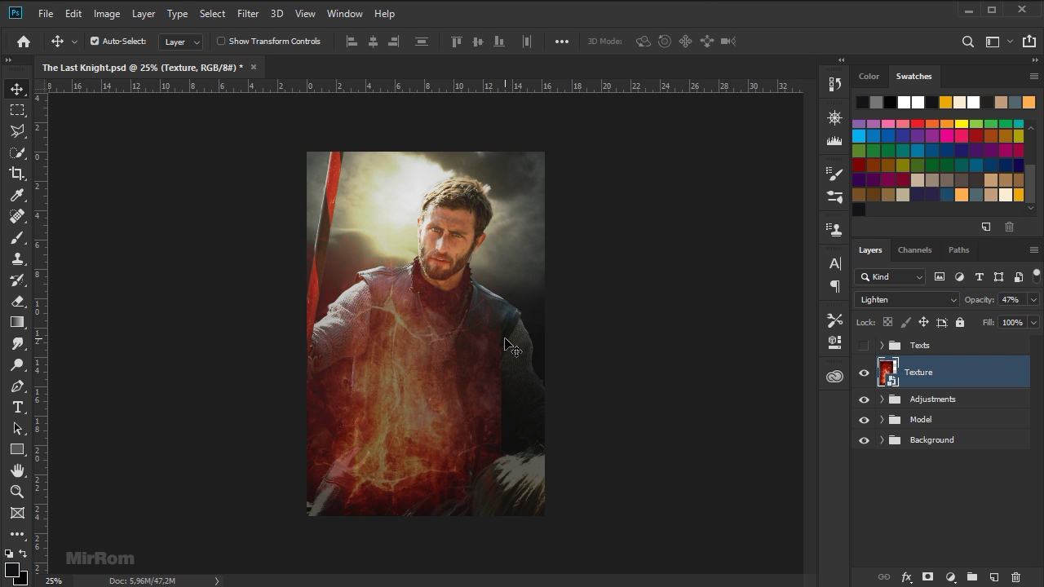
# Rotate the texture about 4.8°, enlarge it to about 105% and place it over the lower body
pyautogui.hotkey('ctrl', 't')
pyautogui.moveTo(486, 308); pyautogui.dragTo(454, 434)
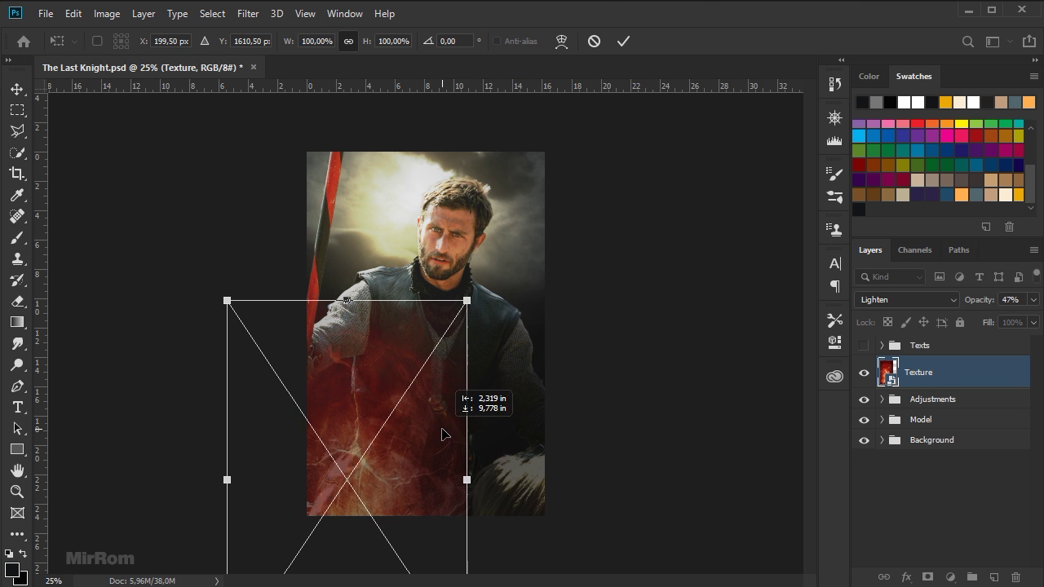
pyautogui.moveTo(540, 349); pyautogui.dragTo(499, 403)
pyautogui.moveTo(440, 436); pyautogui.dragTo(428, 435)
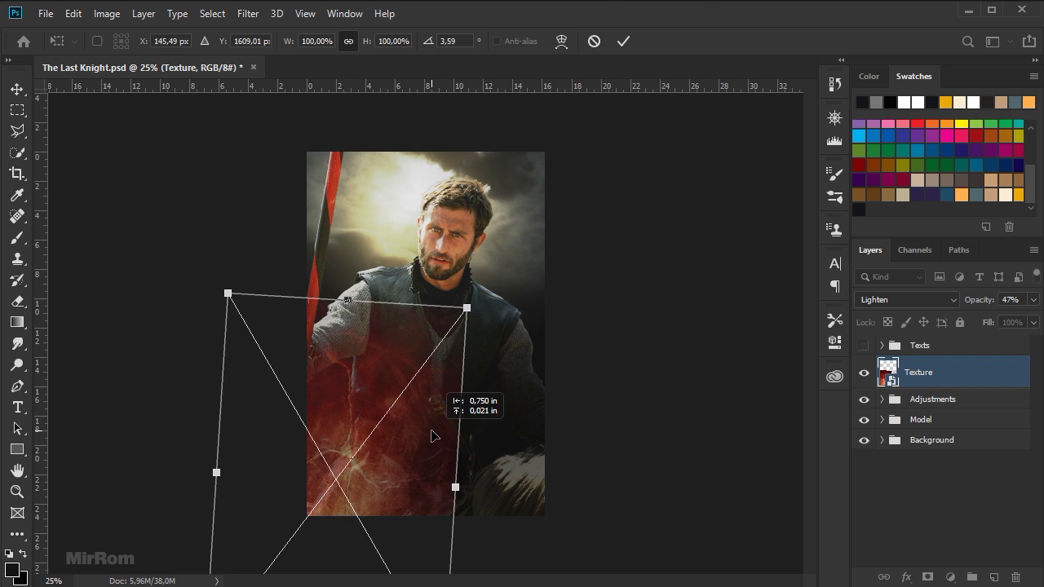
pyautogui.moveTo(529, 378); pyautogui.dragTo(528, 383)
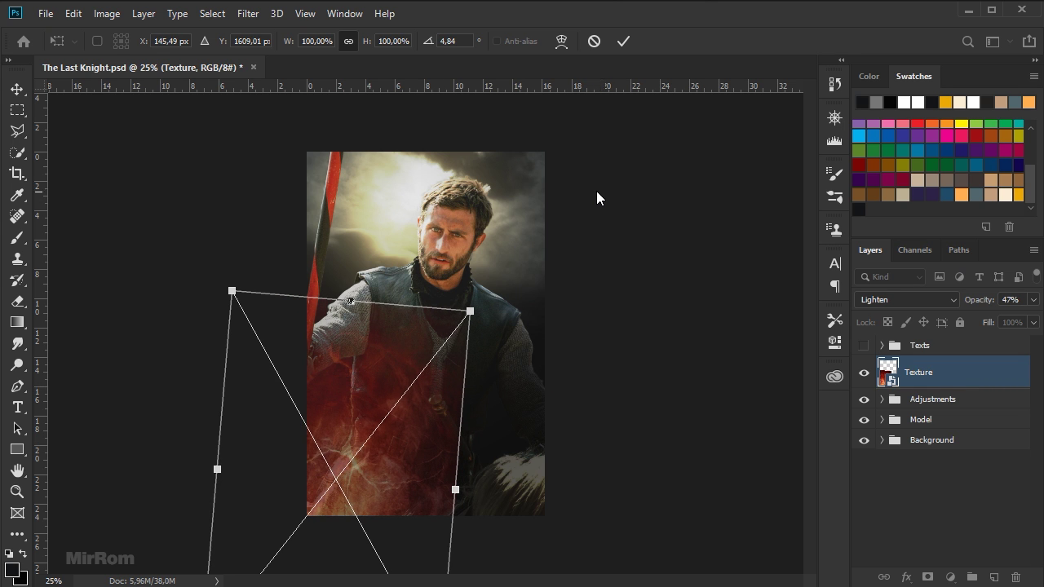
pyautogui.moveTo(470, 311); pyautogui.dragTo(482, 303)
pyautogui.moveTo(409, 351); pyautogui.dragTo(401, 345)
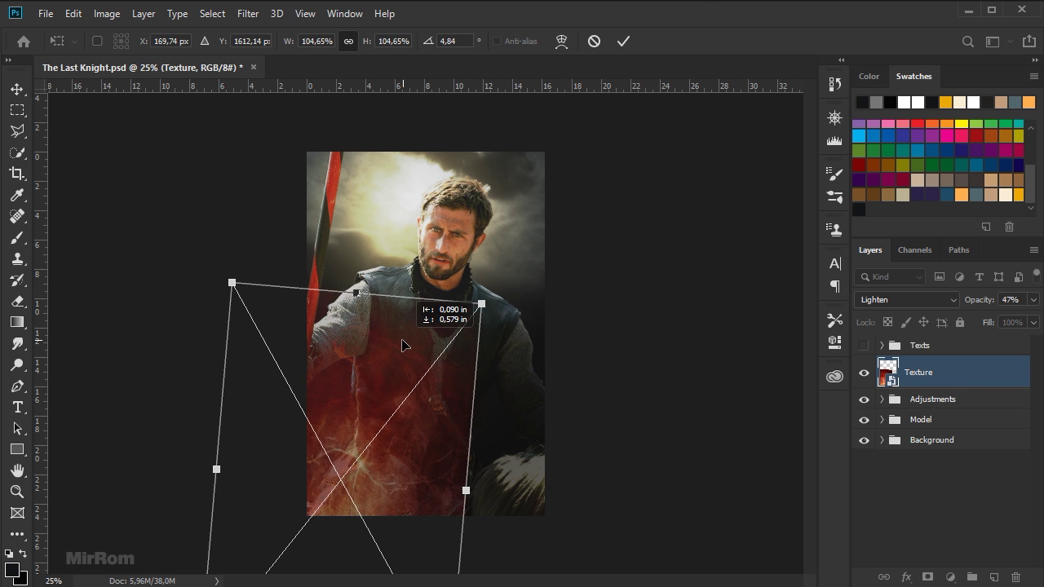
pyautogui.press('Return')
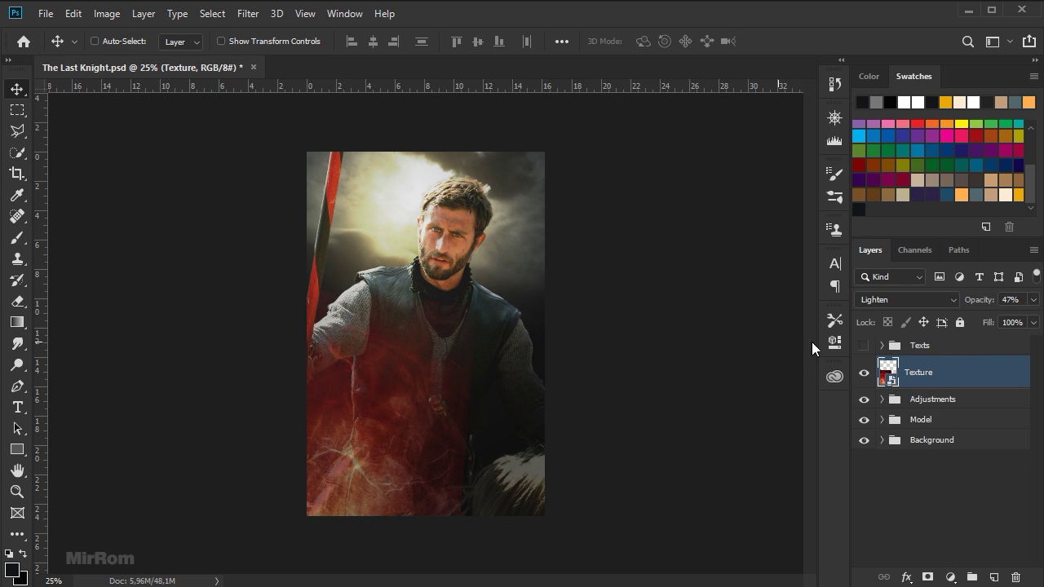
# Restore Texture to 100% opacity and apply Levels with black input 14 and midtone 0,36
pyautogui.moveTo(976, 304); pyautogui.dragTo(1032, 299)
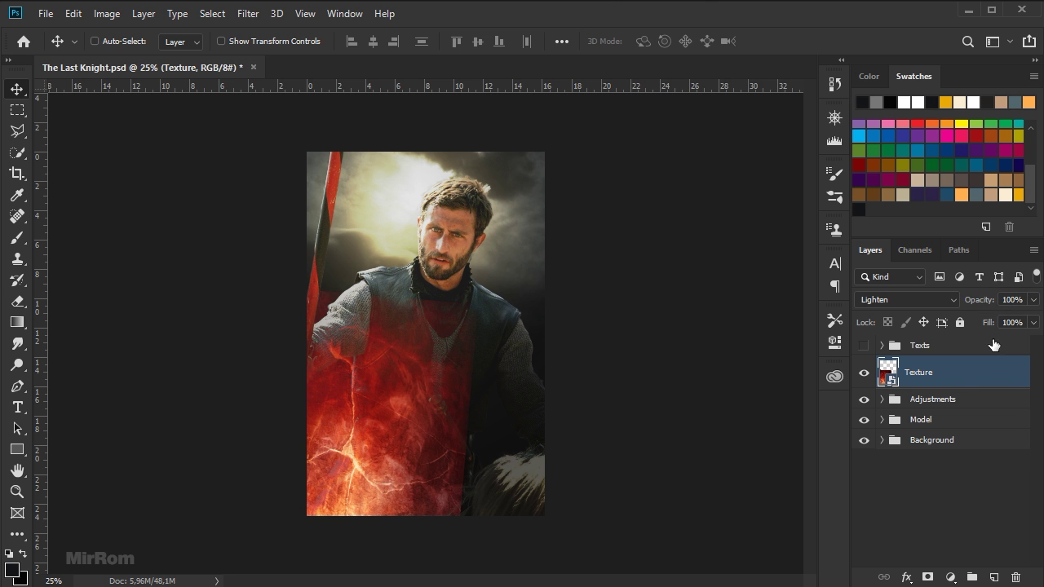
pyautogui.click(110, 14)
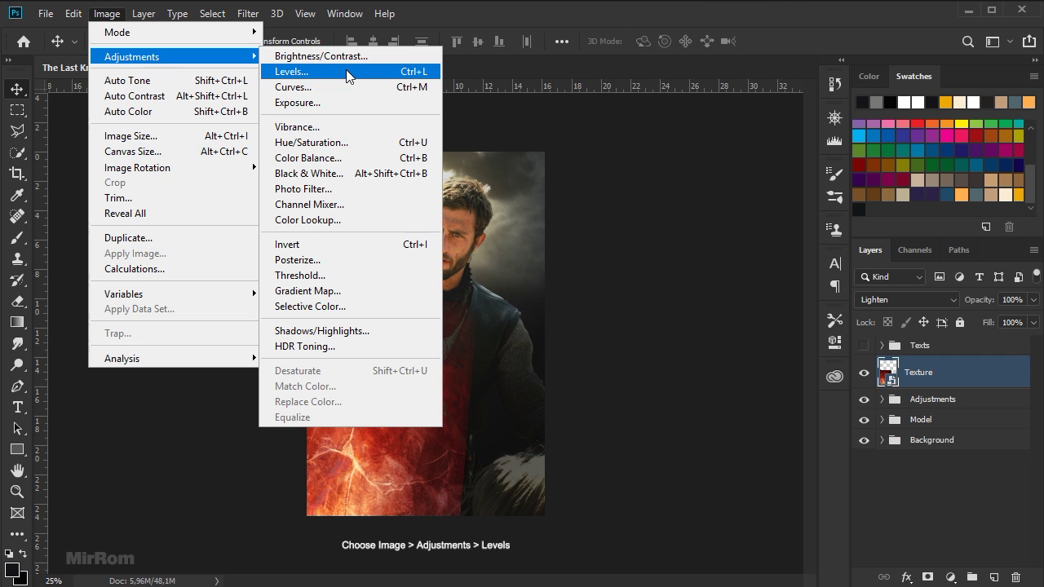
pyautogui.click(346, 71)
pyautogui.moveTo(555, 96); pyautogui.dragTo(650, 110)
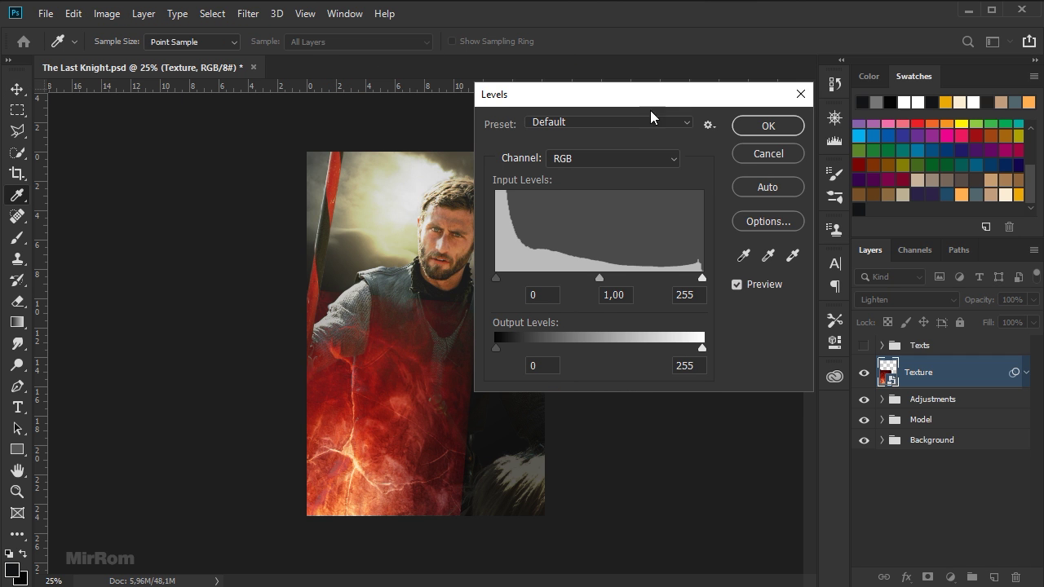
pyautogui.moveTo(500, 281); pyautogui.dragTo(508, 279)
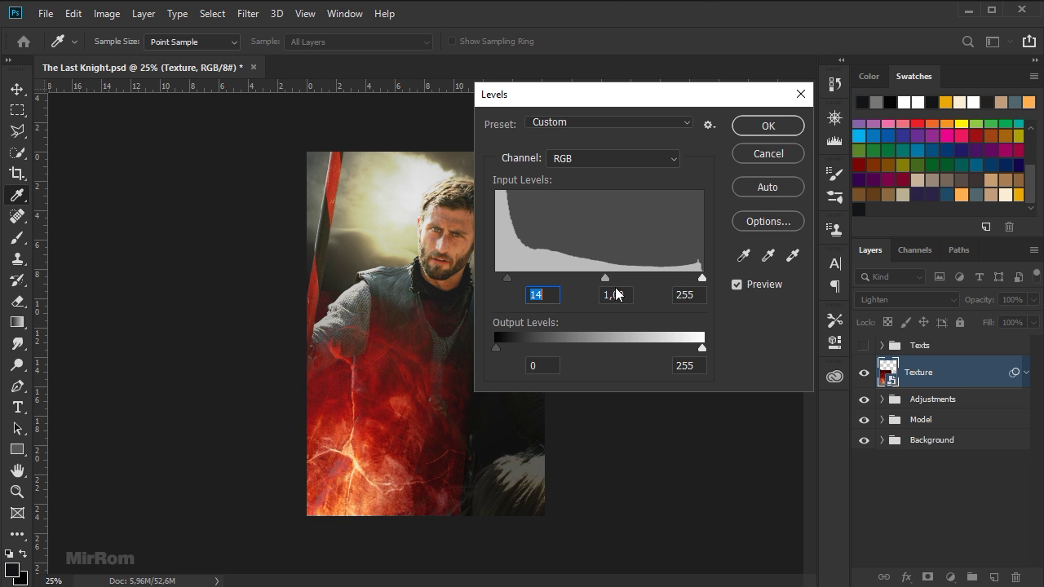
pyautogui.moveTo(610, 279); pyautogui.dragTo(660, 281)
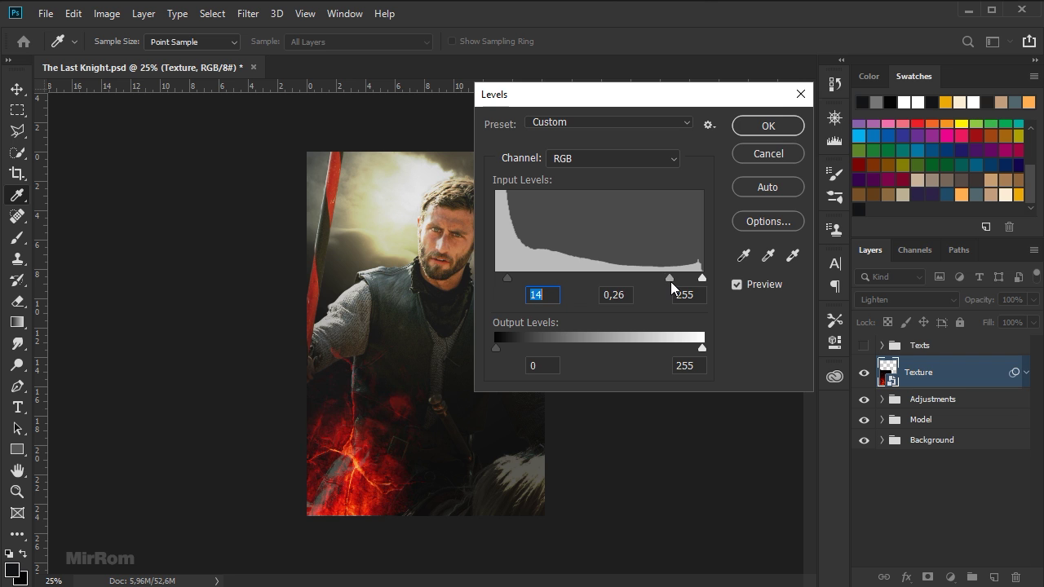
pyautogui.click(659, 280)
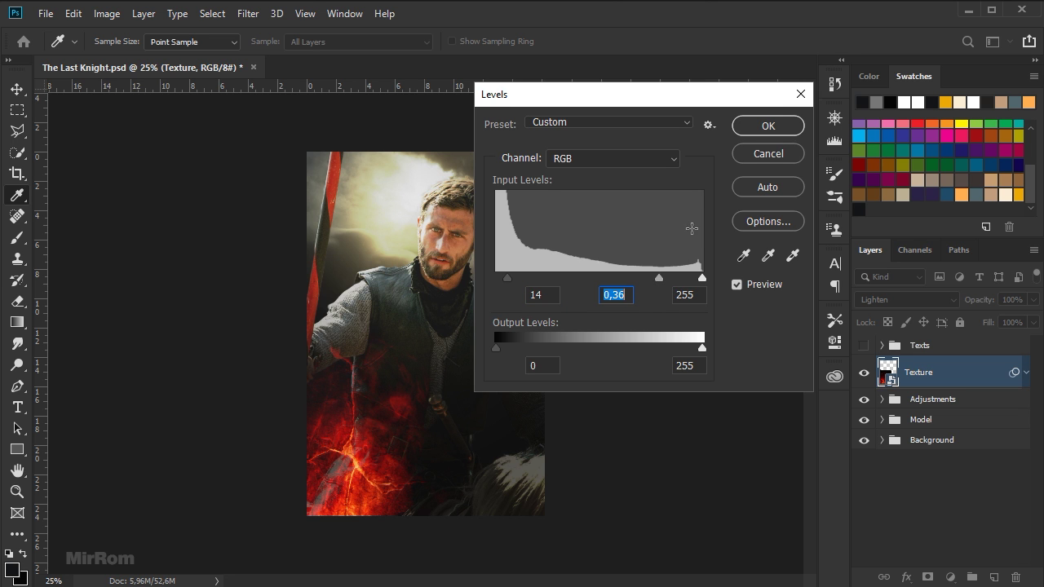
pyautogui.click(750, 129)
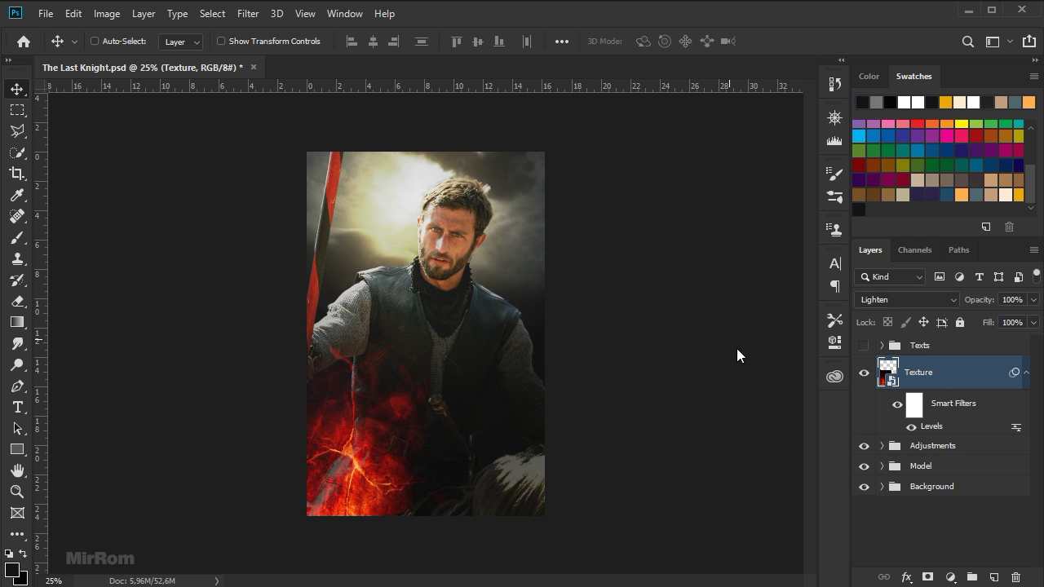
pyautogui.click(1026, 372)
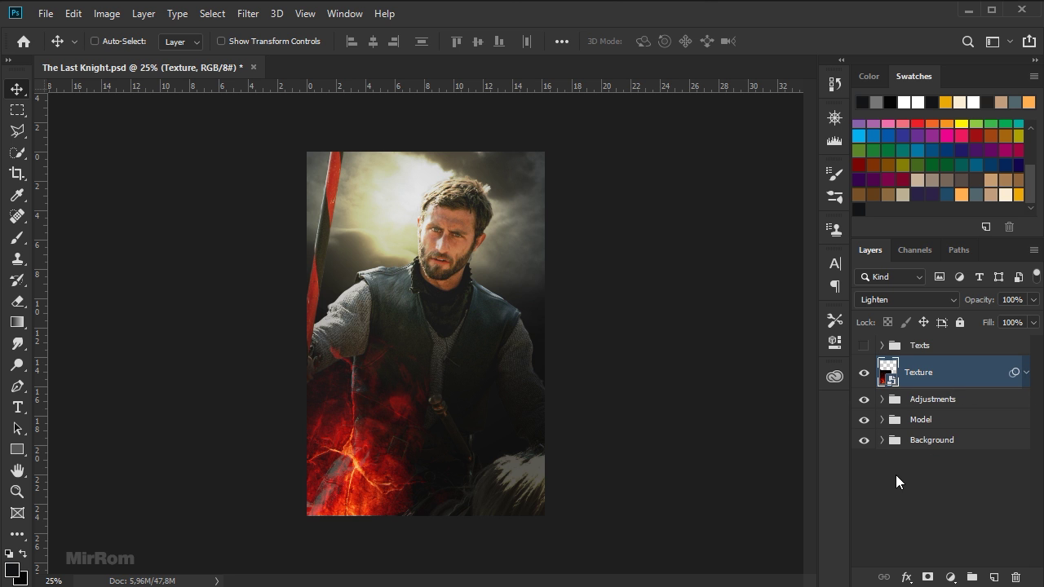
# Add a layer mask to Texture and paint black over the chest and torso
pyautogui.click(928, 577)
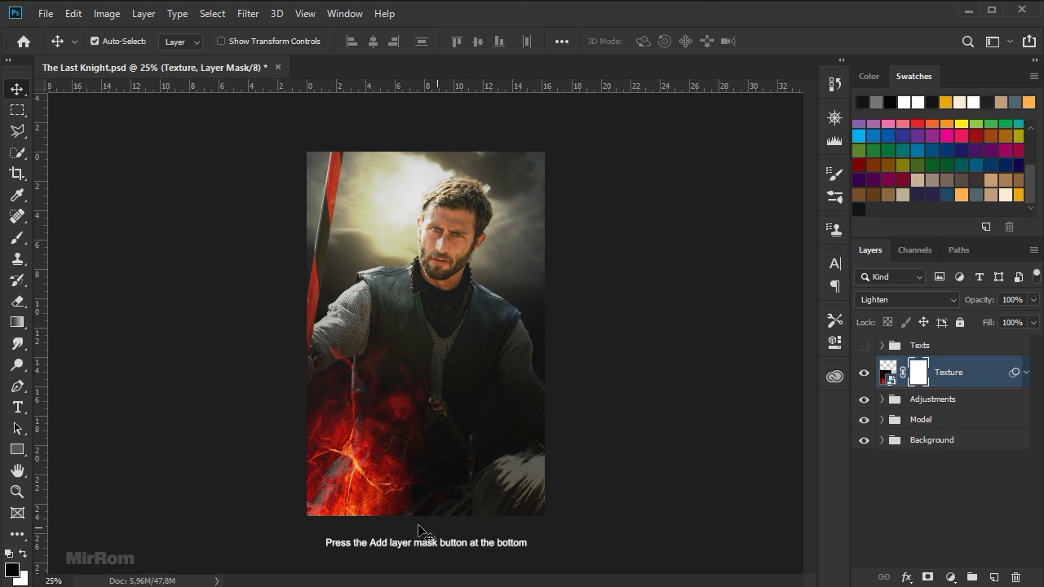
pyautogui.hotkey('ctrl', '+')
pyautogui.scroll(-2, 385, 472)
pyautogui.scroll(-1, 385, 471)
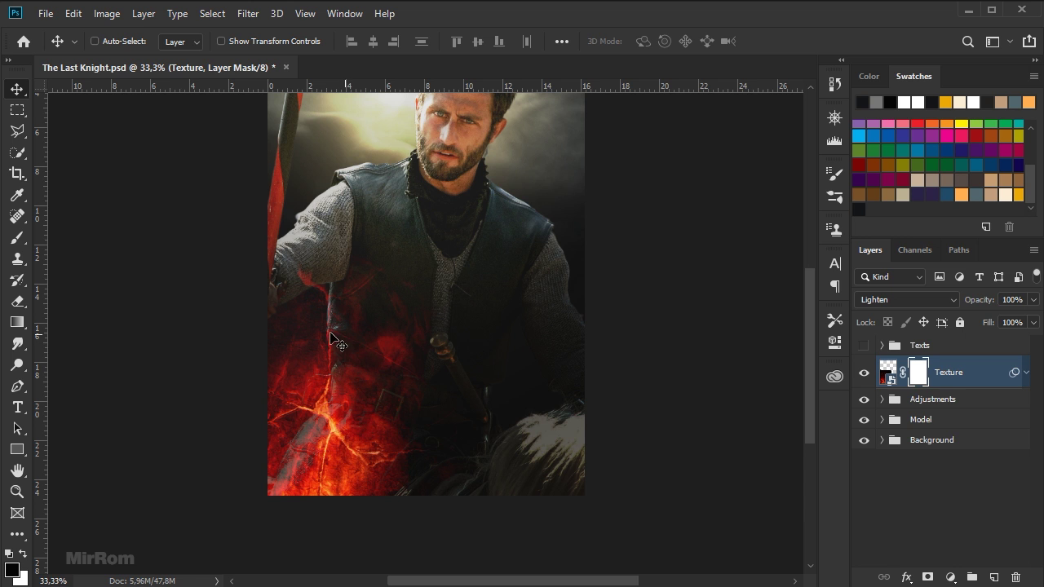
pyautogui.click(17, 237)
pyautogui.click(62, 239)
pyautogui.moveTo(249, 251)
pyautogui.mouseDown()
pyautogui.moveTo(397, 233)
pyautogui.moveTo(436, 319)
pyautogui.moveTo(464, 217)
pyautogui.mouseUp()
# Mask out more fire on the lower torso and along the figure's lower-left edge
pyautogui.rightClick(464, 217)
pyautogui.click(395, 321)
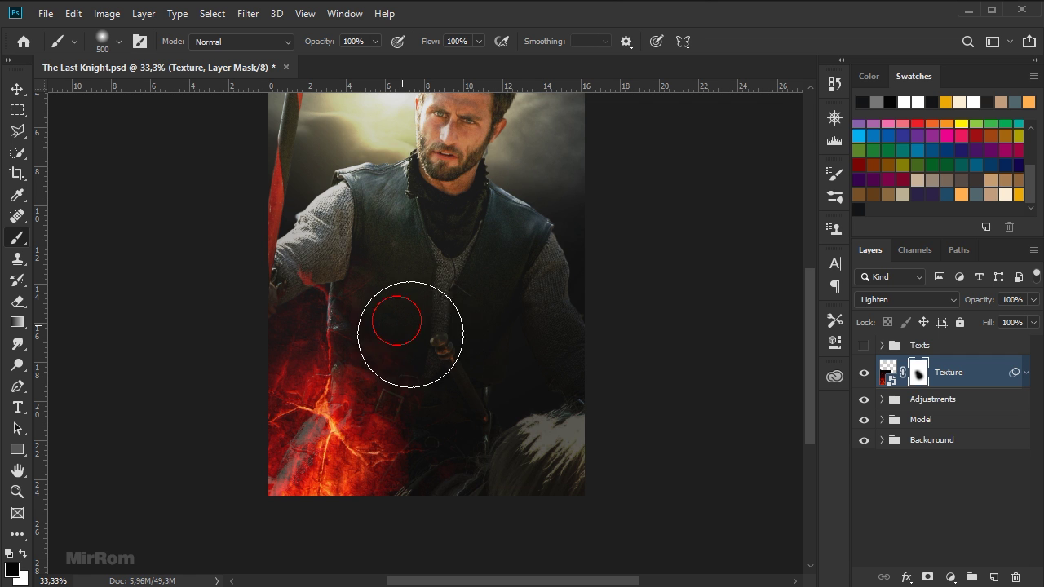
pyautogui.moveTo(421, 273)
pyautogui.mouseDown()
pyautogui.moveTo(415, 377)
pyautogui.moveTo(449, 525)
pyautogui.mouseUp()
pyautogui.rightClick(465, 241)
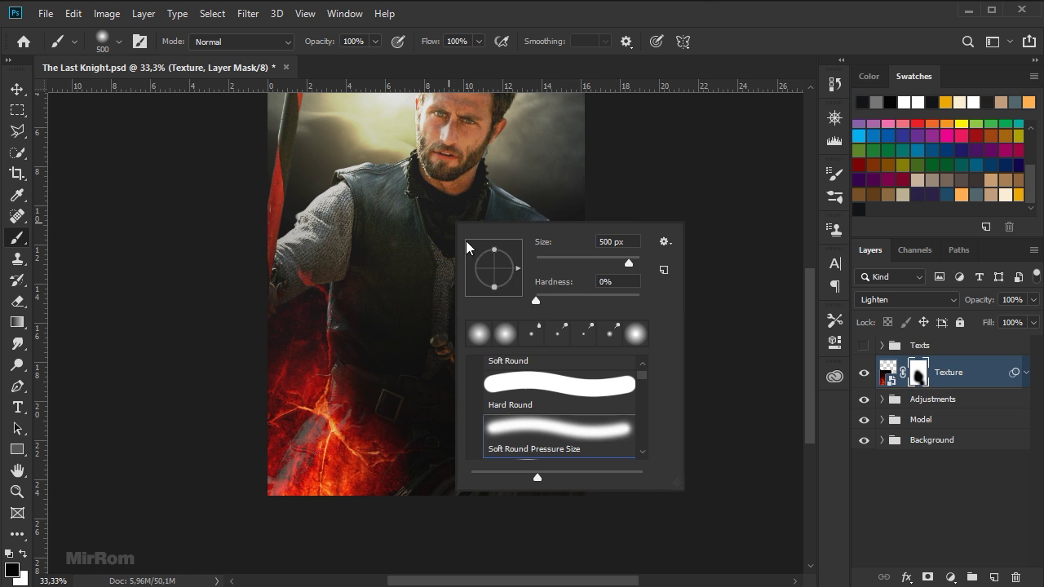
pyautogui.click(256, 517)
pyautogui.moveTo(231, 454)
pyautogui.mouseDown()
pyautogui.moveTo(236, 350)
pyautogui.moveTo(278, 468)
pyautogui.mouseUp()
# Lower the brush opacity, resize it to 150 and soften the glow at the lower left and hip
pyautogui.press('[')
pyautogui.press('[')
pyautogui.press('[')
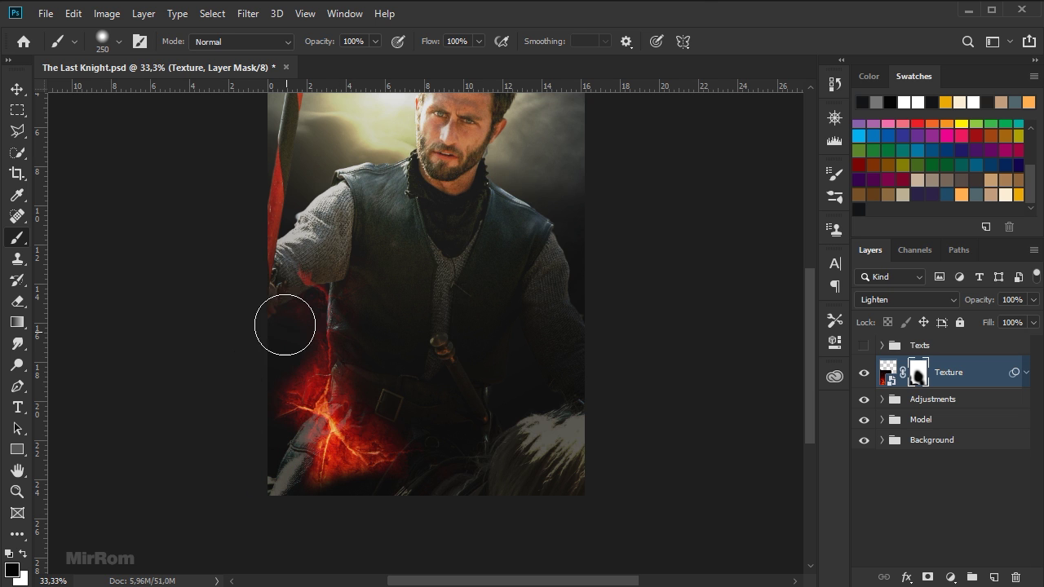
pyautogui.click(376, 41)
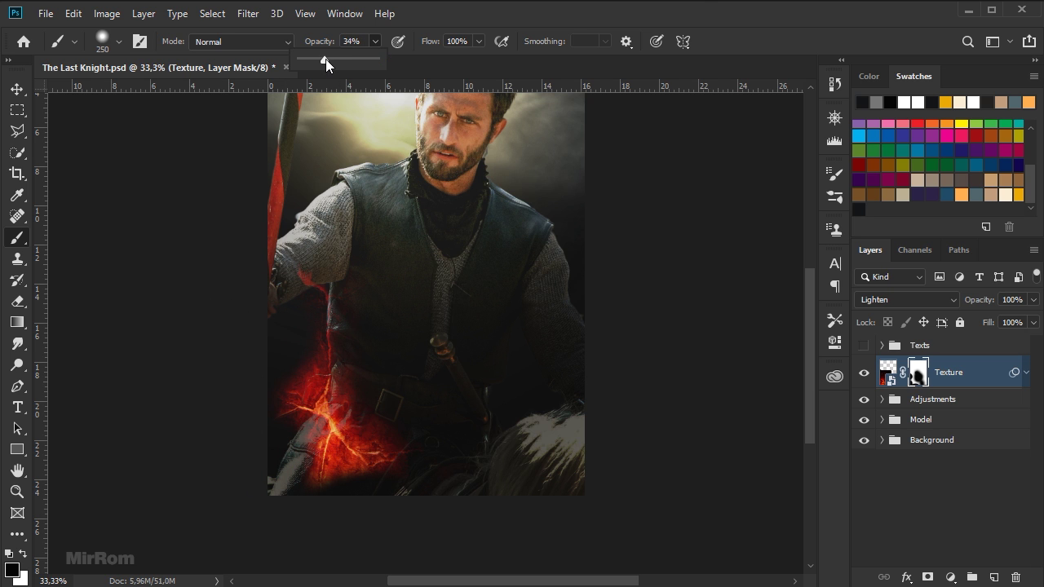
pyautogui.moveTo(322, 501)
pyautogui.mouseDown()
pyautogui.moveTo(338, 480)
pyautogui.moveTo(356, 487)
pyautogui.moveTo(332, 496)
pyautogui.mouseUp()
pyautogui.press('[')
pyautogui.press('[')
pyautogui.press('[')
pyautogui.press('[')
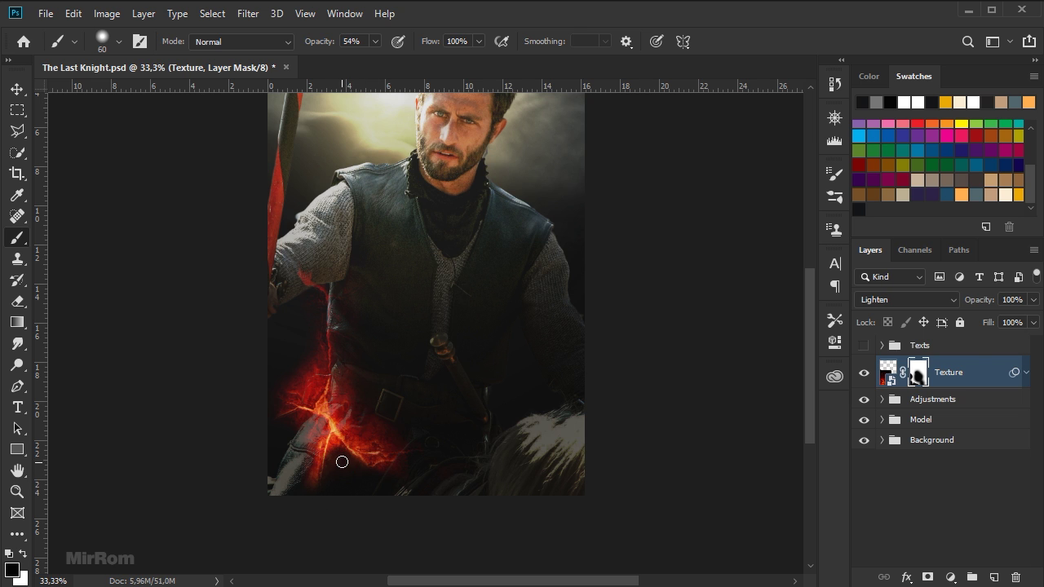
pyautogui.press(']')
pyautogui.press(']')
pyautogui.press(']')
pyautogui.moveTo(345, 466)
pyautogui.mouseDown()
pyautogui.moveTo(310, 505)
pyautogui.moveTo(299, 462)
pyautogui.mouseUp()
pyautogui.moveTo(304, 511)
pyautogui.mouseDown()
pyautogui.moveTo(294, 427)
pyautogui.moveTo(310, 347)
pyautogui.mouseUp()
# With a 200 brush, dim the glow's end and on the arm, then switch to white at higher opacity
pyautogui.press('[')
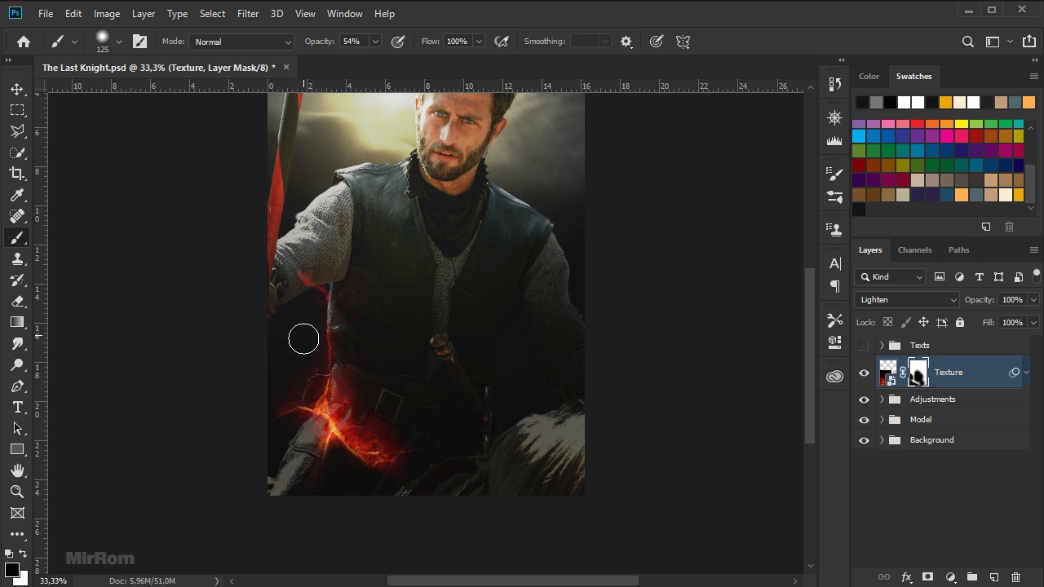
pyautogui.press(']')
pyautogui.press(']')
pyautogui.press(']')
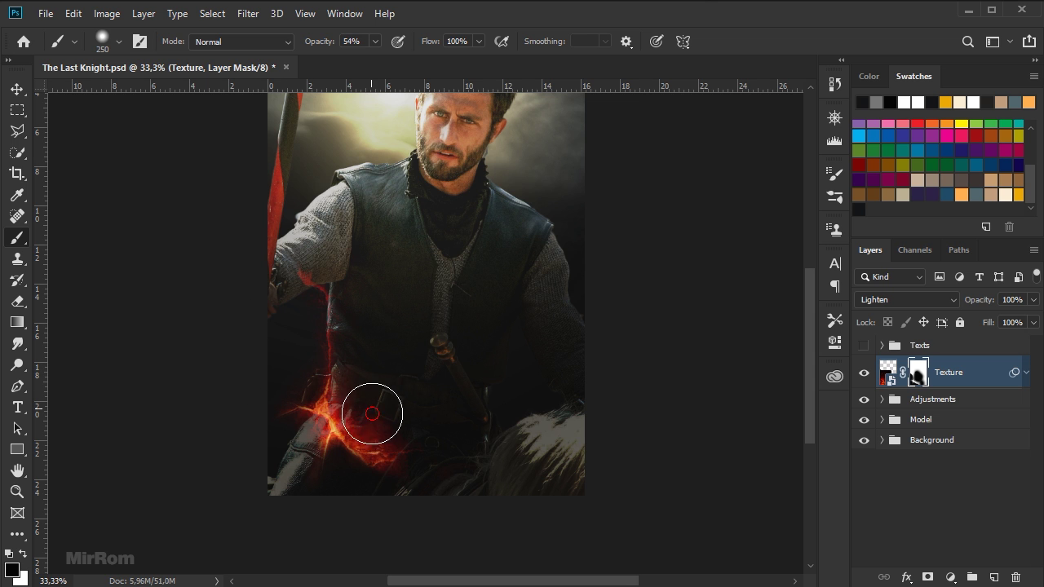
pyautogui.press('[')
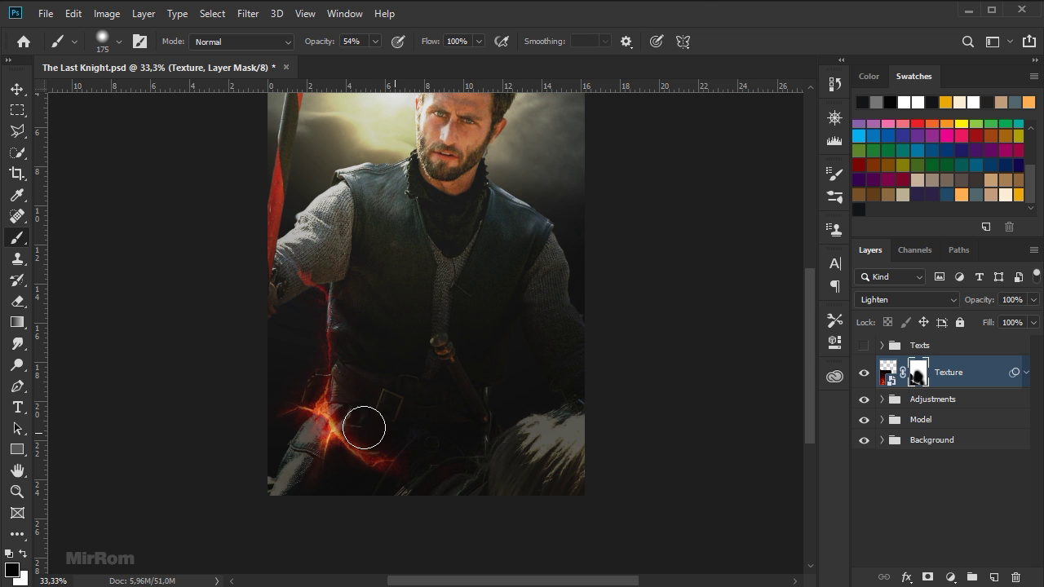
pyautogui.moveTo(413, 478); pyautogui.dragTo(361, 478)
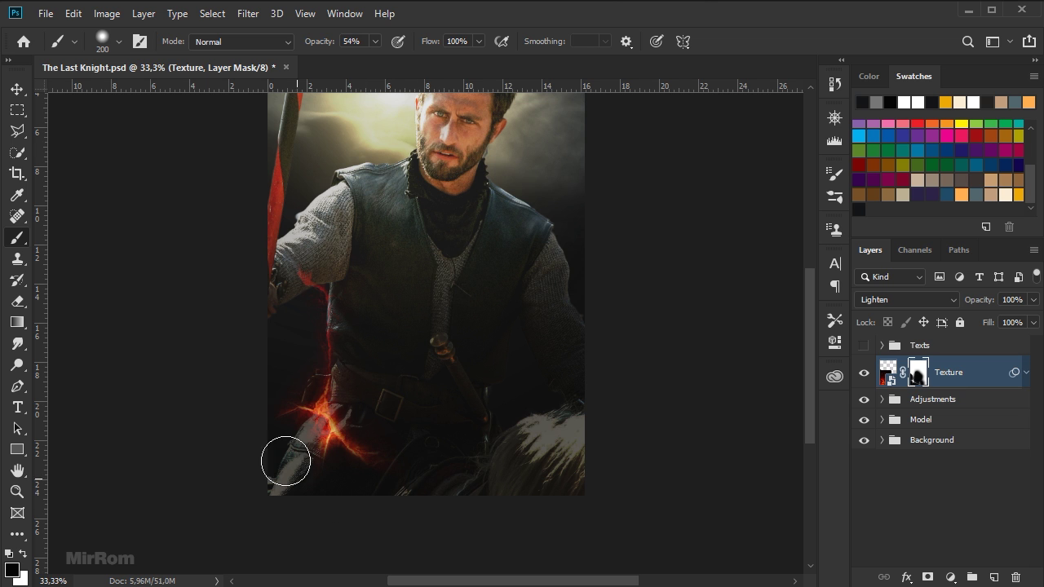
pyautogui.moveTo(388, 397); pyautogui.dragTo(396, 453)
pyautogui.press('[')
pyautogui.click(24, 554)
pyautogui.moveTo(313, 42); pyautogui.dragTo(351, 57)
pyautogui.press('[')
pyautogui.press('[')
pyautogui.press('[')
pyautogui.press('[')
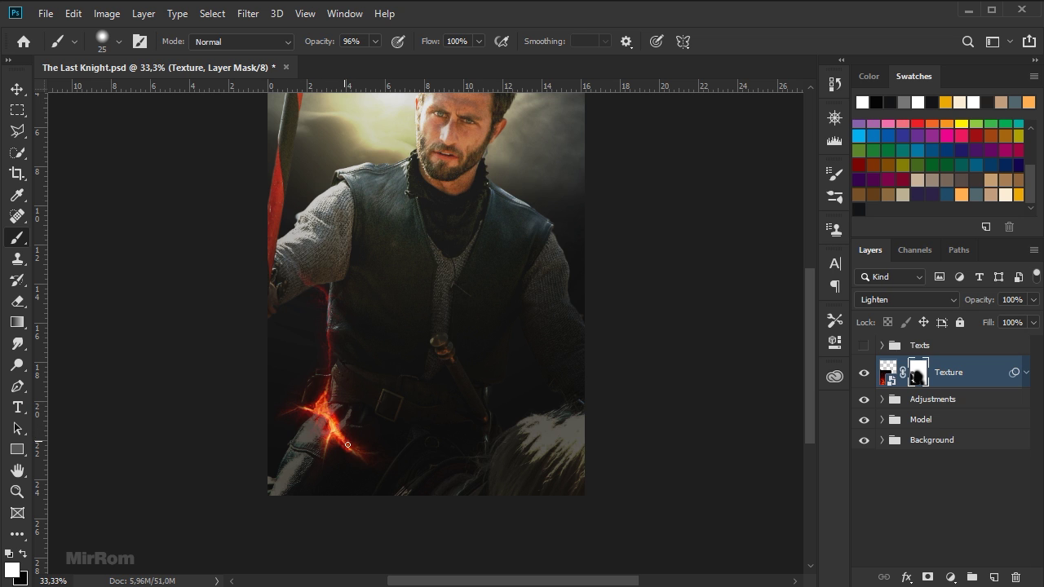
# Set a 0% hardness black brush at 69% opacity and trim the glow near the hip
pyautogui.rightClick(364, 408)
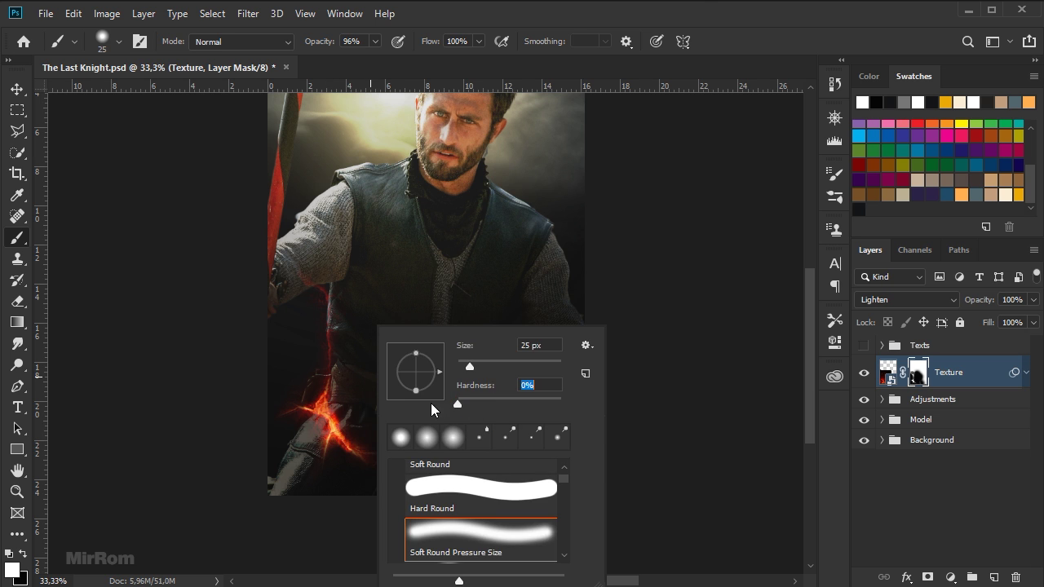
pyautogui.press('Return')
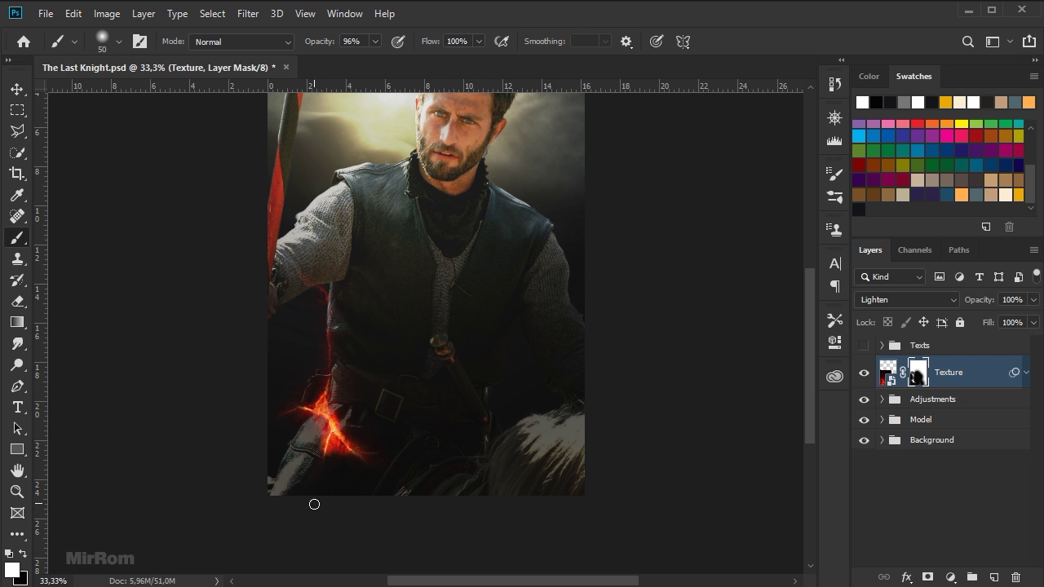
pyautogui.press('x')
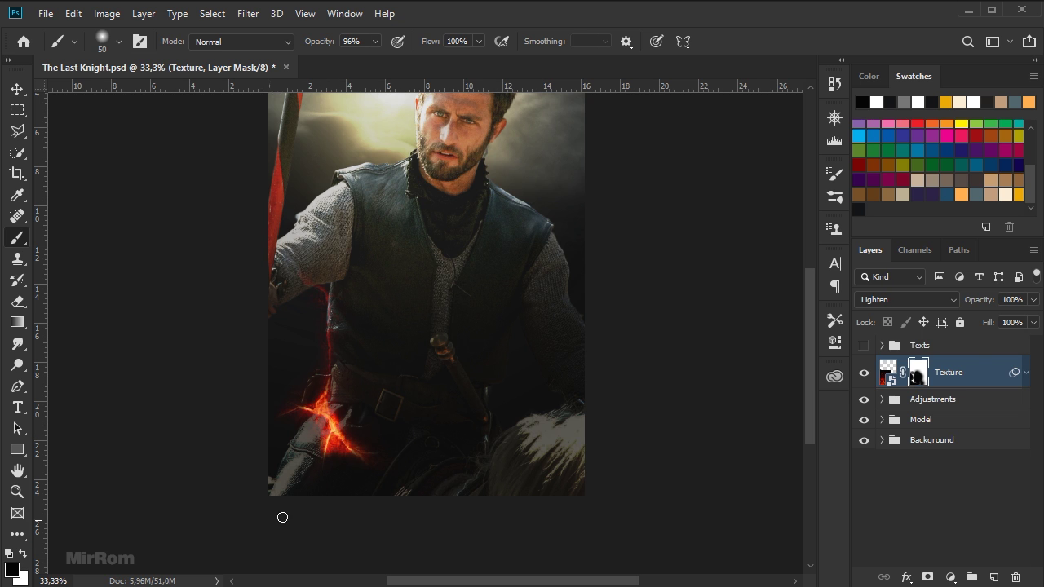
pyautogui.press(']')
pyautogui.click(349, 482)
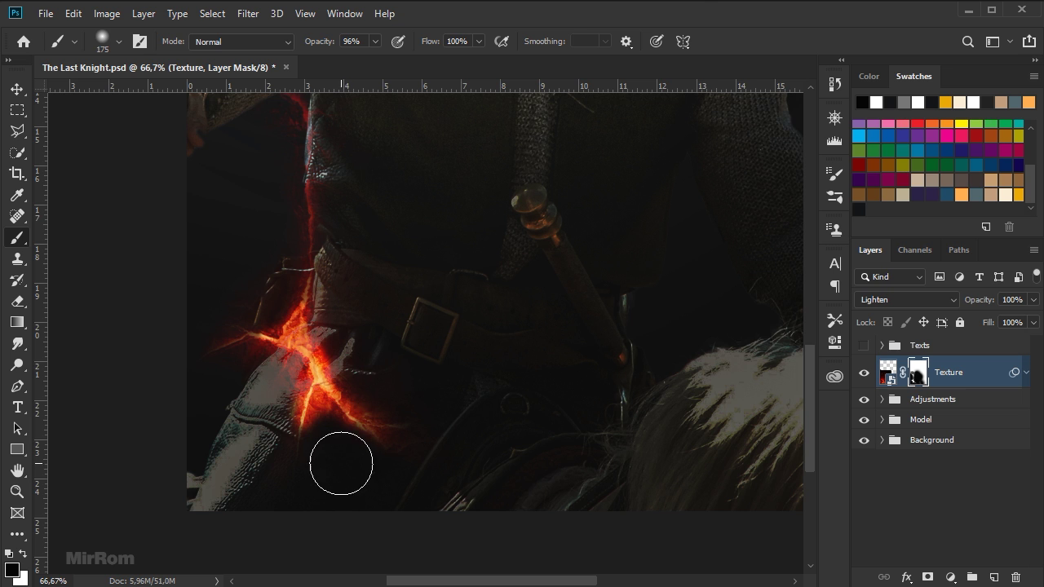
pyautogui.moveTo(330, 41); pyautogui.dragTo(315, 41)
pyautogui.press('[')
pyautogui.moveTo(359, 451)
pyautogui.mouseDown()
pyautogui.moveTo(321, 421)
pyautogui.moveTo(348, 441)
pyautogui.mouseUp()
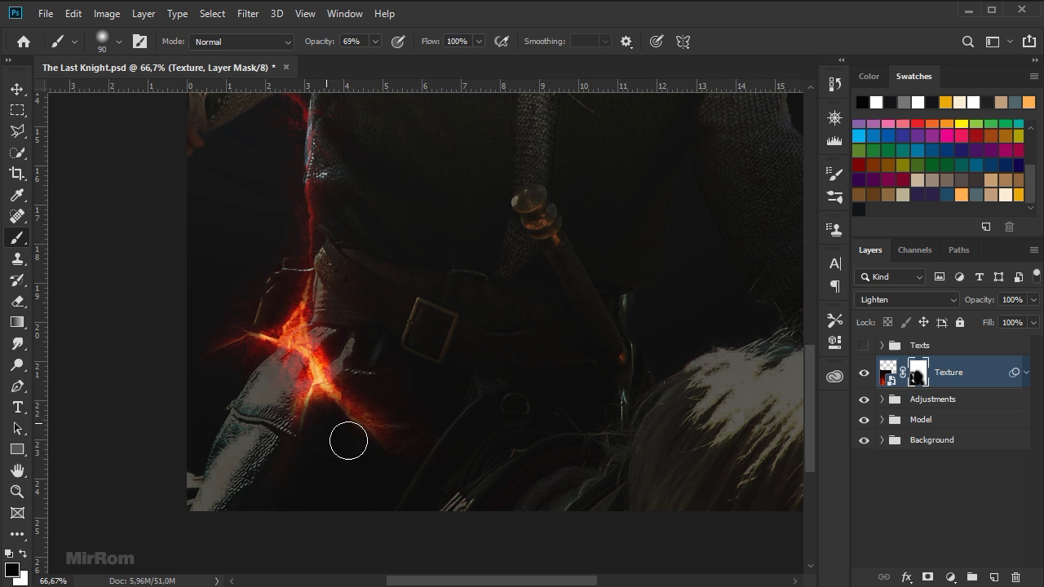
# Paint white with a smaller brush to brighten the fire streak across the thigh
pyautogui.click(23, 555)
pyautogui.press('[')
pyautogui.press('[')
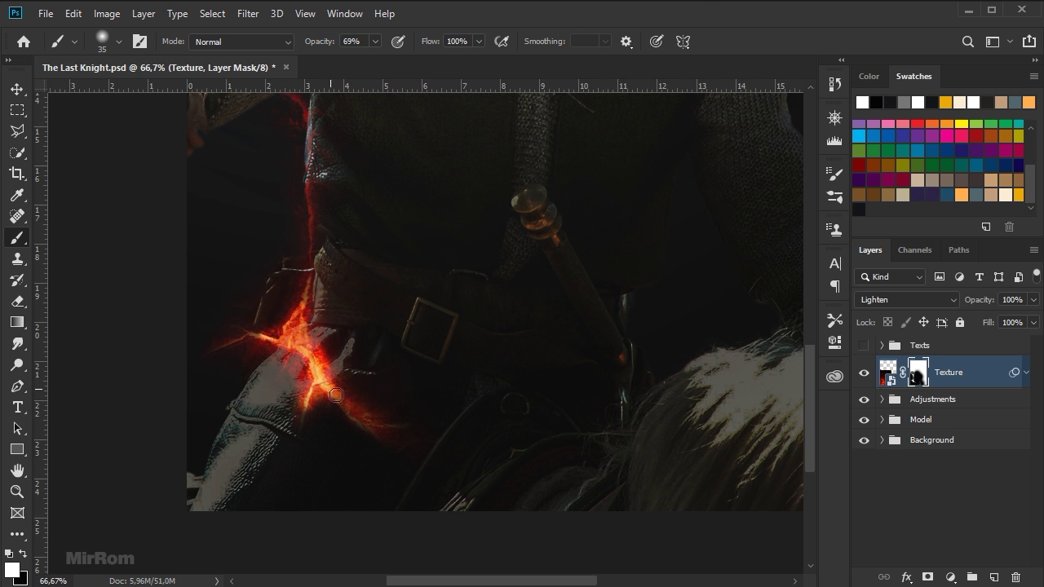
pyautogui.moveTo(336, 395); pyautogui.dragTo(341, 398)
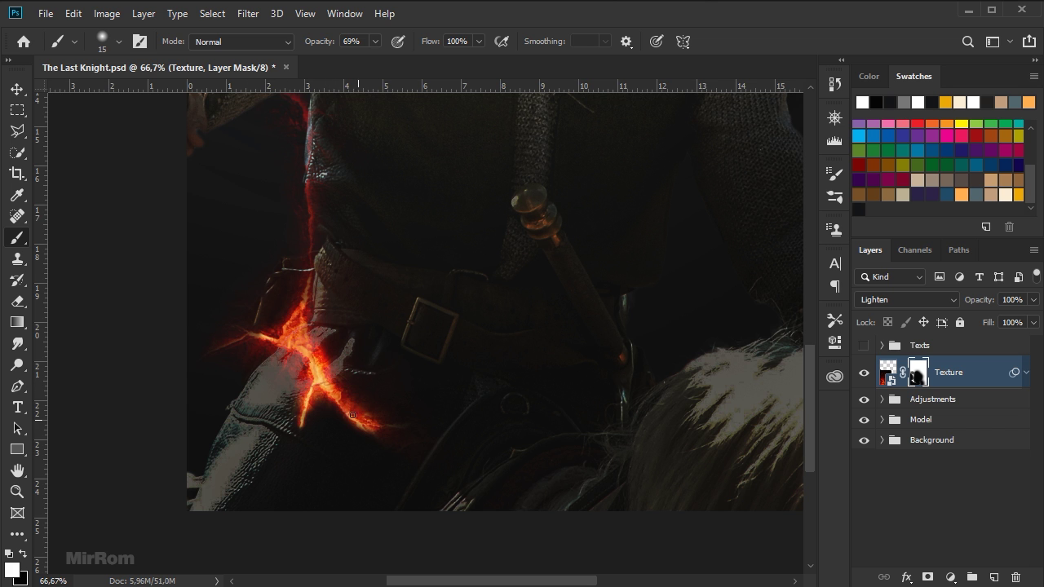
pyautogui.hotkey('ctrl', '-')
pyautogui.hotkey('ctrl', '-')
pyautogui.hotkey('ctrl', '-')
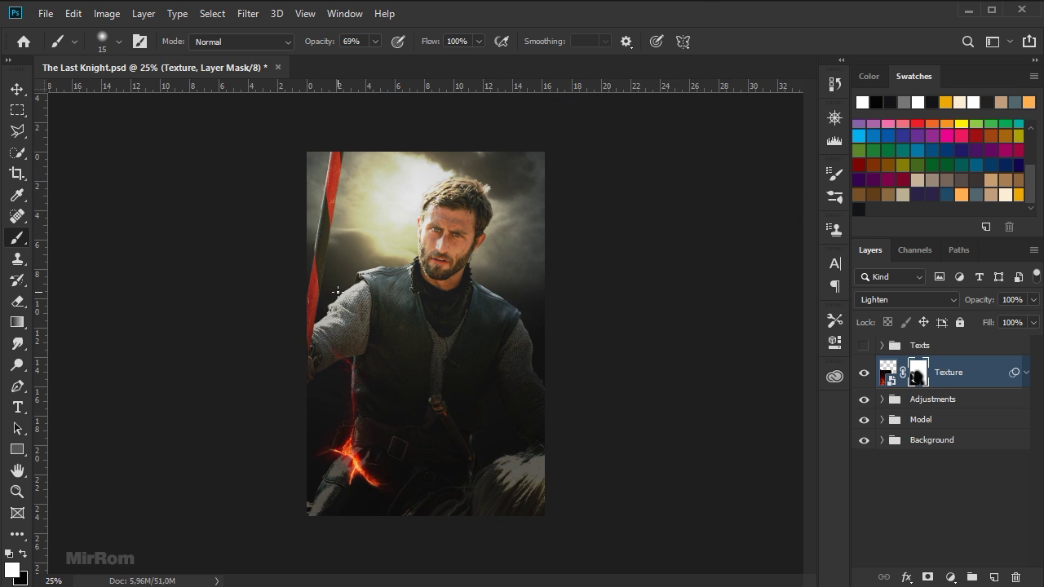
pyautogui.press('v')
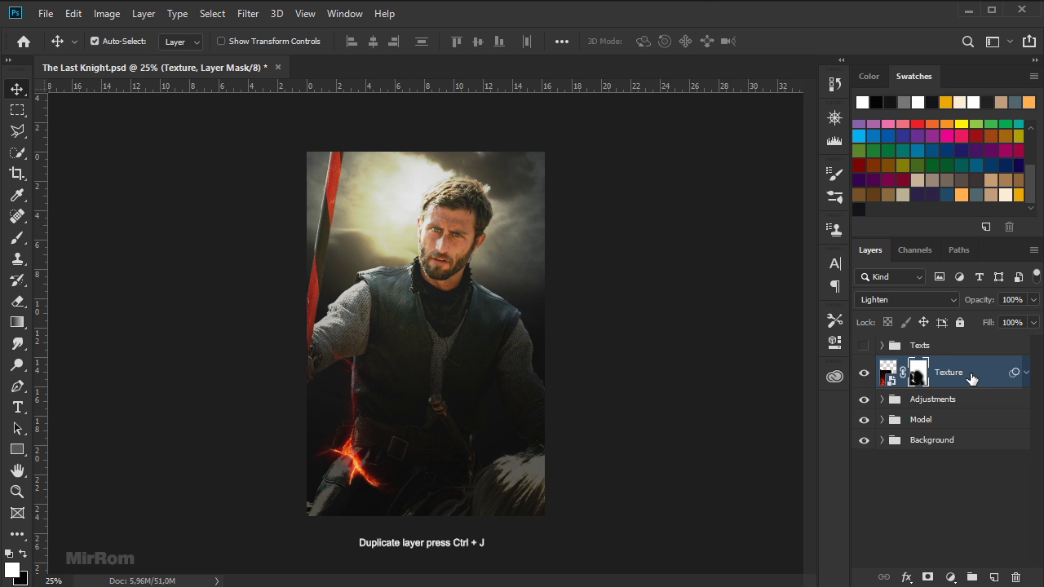
# Duplicate Texture, delete the copy's layer mask and move the copy up the body
pyautogui.hotkey('ctrl', 'j')
pyautogui.moveTo(392, 430); pyautogui.dragTo(505, 354)
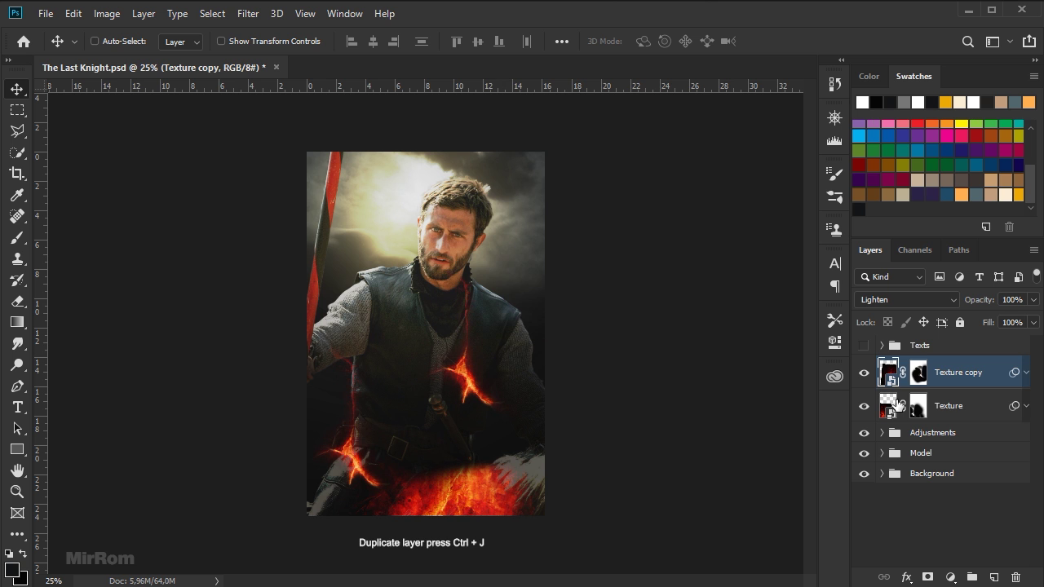
pyautogui.rightClick(918, 373)
pyautogui.click(954, 415)
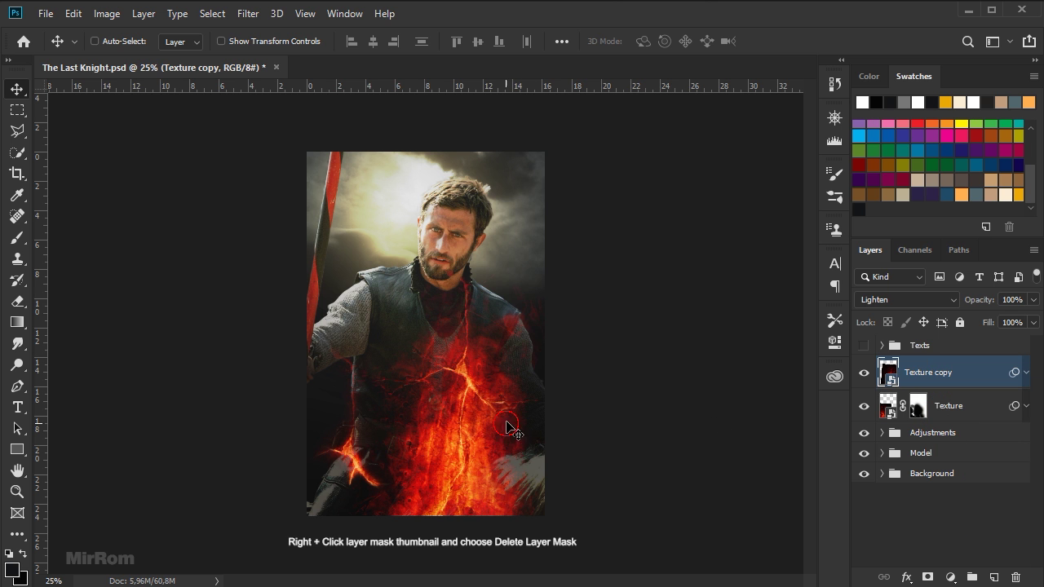
pyautogui.moveTo(513, 327); pyautogui.dragTo(537, 302)
pyautogui.moveTo(524, 381); pyautogui.dragTo(526, 337)
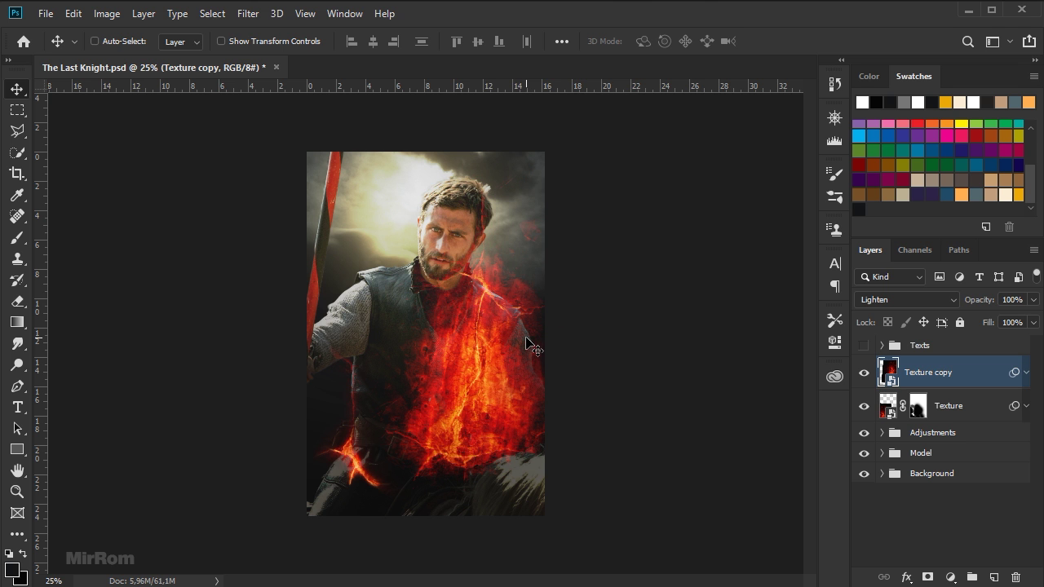
# Rotate Texture copy nearly upside down, to about -149°, over the knight's body
pyautogui.hotkey('ctrl', 't')
pyautogui.click(533, 250)
pyautogui.moveTo(537, 259)
pyautogui.mouseDown()
pyautogui.moveTo(510, 292)
pyautogui.moveTo(494, 413)
pyautogui.mouseUp()
pyautogui.moveTo(627, 293)
pyautogui.mouseDown()
pyautogui.moveTo(369, 398)
pyautogui.moveTo(343, 254)
pyautogui.mouseUp()
pyautogui.moveTo(560, 188)
pyautogui.mouseDown()
pyautogui.moveTo(522, 301)
pyautogui.moveTo(486, 295)
pyautogui.mouseUp()
pyautogui.moveTo(626, 268)
pyautogui.mouseDown()
pyautogui.moveTo(640, 290)
pyautogui.moveTo(625, 280)
pyautogui.mouseUp()
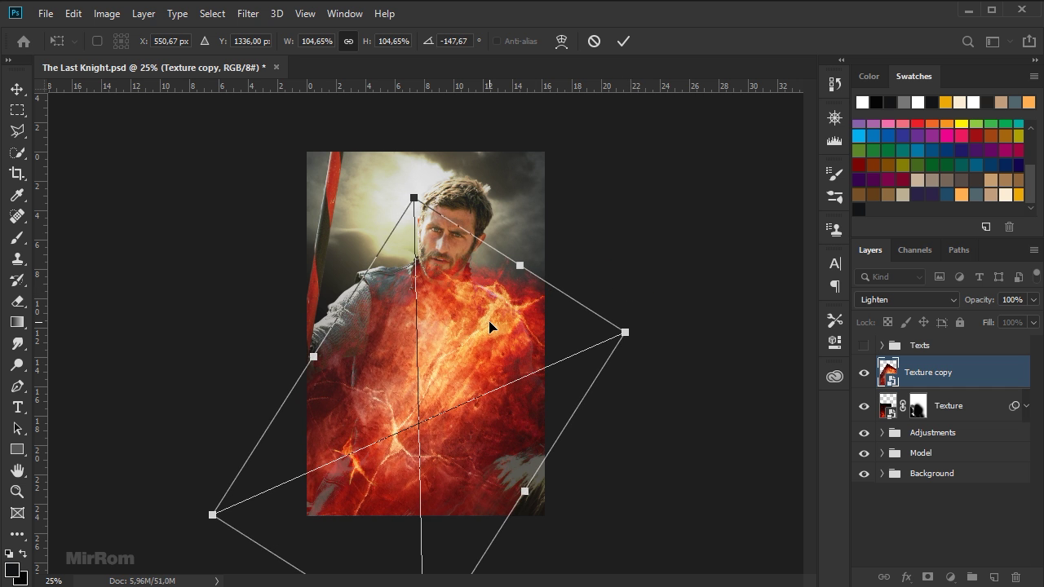
# Commit the transform, move Texture copy up-right and rotate it to about 146°
pyautogui.press('Return')
pyautogui.moveTo(522, 339)
pyautogui.mouseDown()
pyautogui.moveTo(543, 281)
pyautogui.moveTo(549, 299)
pyautogui.mouseUp()
pyautogui.hotkey('ctrl', 't')
pyautogui.click(545, 240)
pyautogui.moveTo(699, 226)
pyautogui.mouseDown()
pyautogui.moveTo(456, 315)
pyautogui.moveTo(544, 298)
pyautogui.mouseUp()
pyautogui.moveTo(657, 252)
pyautogui.mouseDown()
pyautogui.moveTo(602, 221)
pyautogui.moveTo(602, 230)
pyautogui.mouseUp()
pyautogui.moveTo(615, 288); pyautogui.dragTo(584, 327)
pyautogui.moveTo(706, 219)
pyautogui.mouseDown()
pyautogui.moveTo(629, 252)
pyautogui.moveTo(524, 373)
pyautogui.mouseUp()
pyautogui.moveTo(718, 195); pyautogui.dragTo(725, 208)
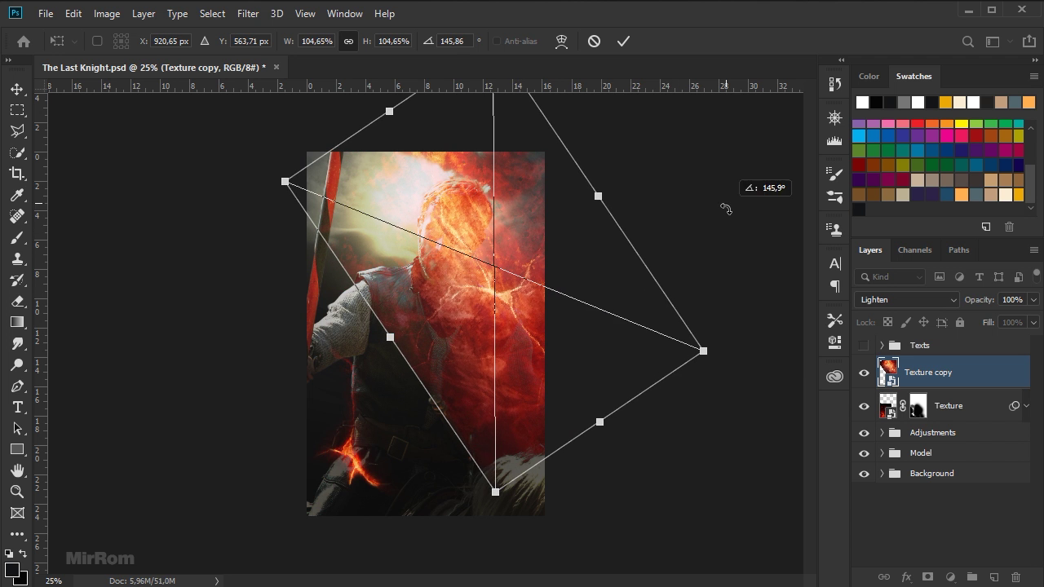
pyautogui.click(623, 45)
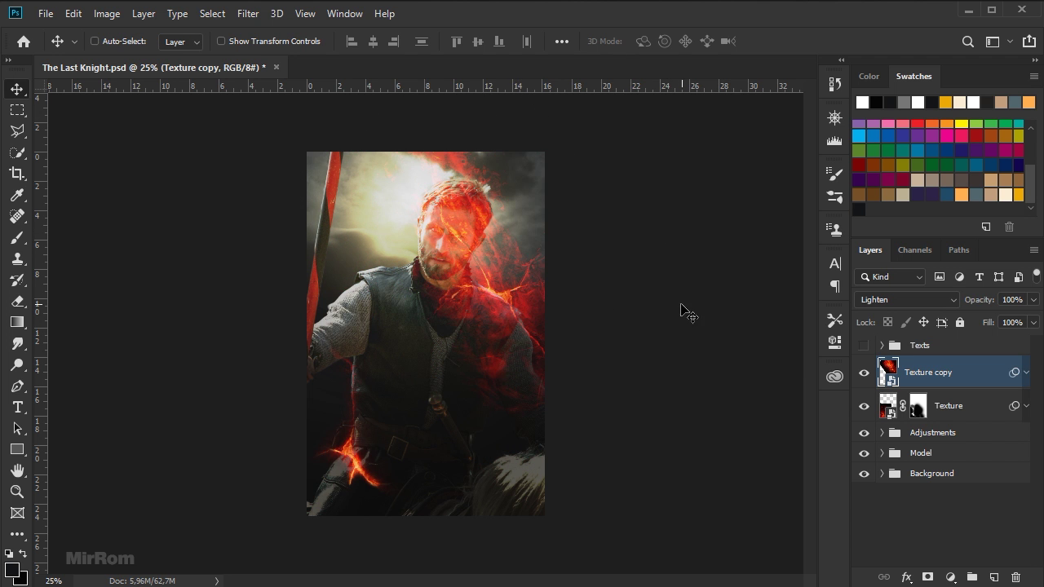
# Rotate Texture copy to about 148° and enlarge it to about 108% over the head and shoulder
pyautogui.hotkey('ctrl', 't')
pyautogui.press('Return')
pyautogui.moveTo(647, 256); pyautogui.dragTo(741, 273)
pyautogui.moveTo(699, 359); pyautogui.dragTo(712, 366)
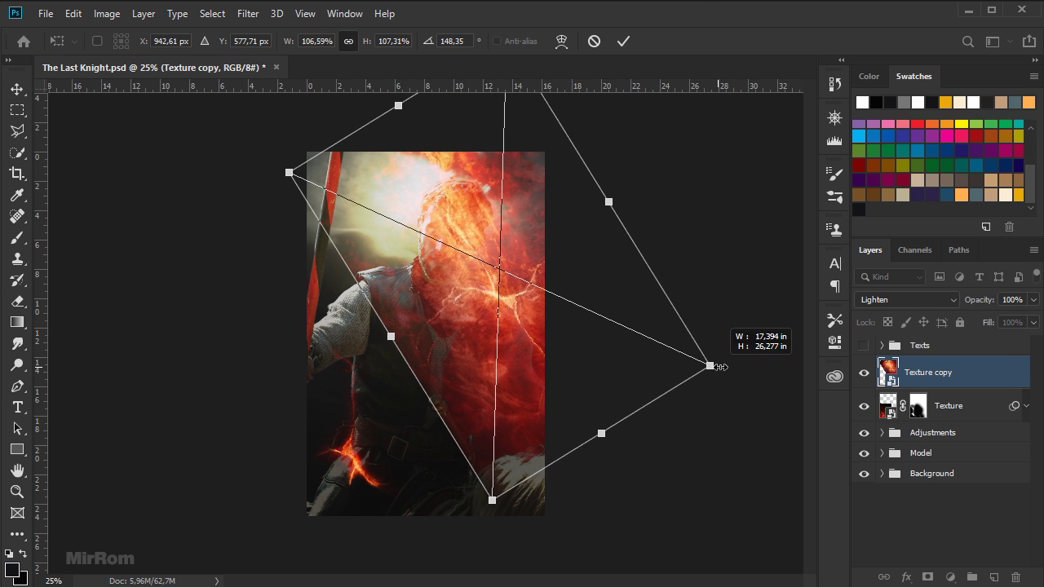
pyautogui.moveTo(395, 339); pyautogui.dragTo(391, 334)
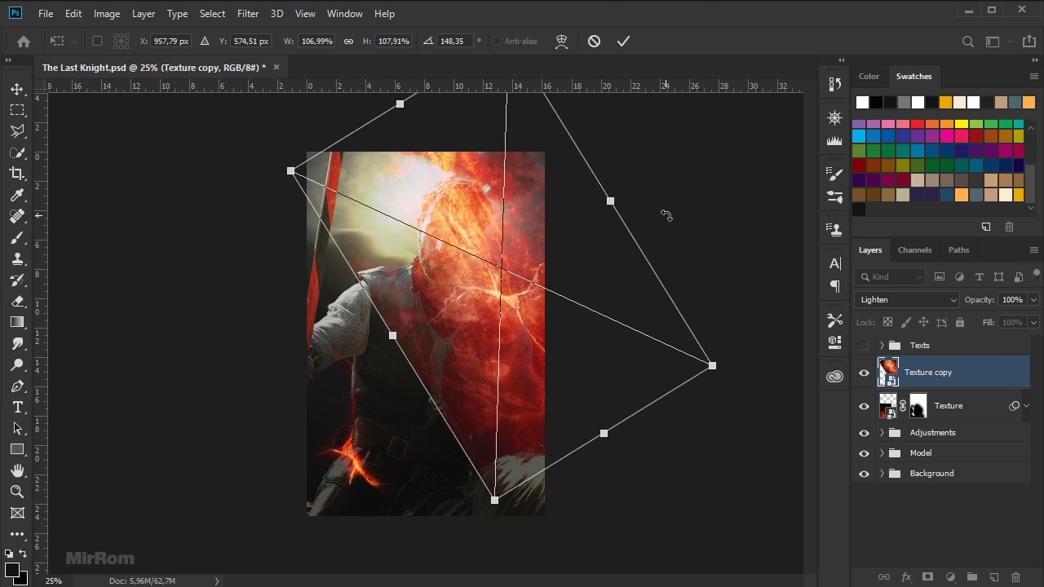
pyautogui.moveTo(664, 214); pyautogui.dragTo(666, 221)
pyautogui.click(624, 41)
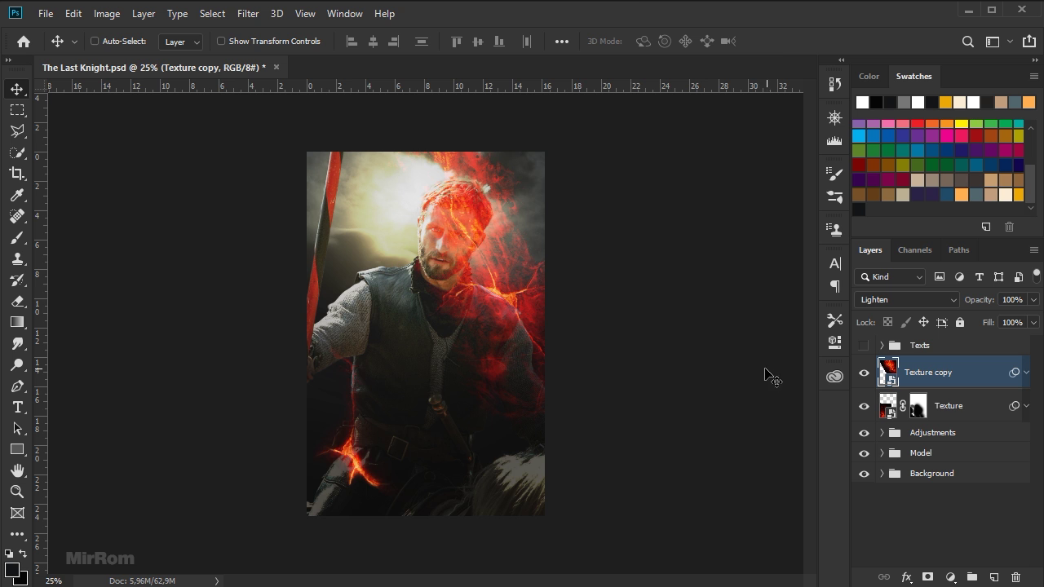
pyautogui.hotkey('ctrl', '+')
pyautogui.scroll(1, 731, 356)
# Mask Texture copy, painting black with a 500 brush over the chest, right shoulder and hair
pyautogui.click(927, 576)
pyautogui.press('b')
pyautogui.press(']')
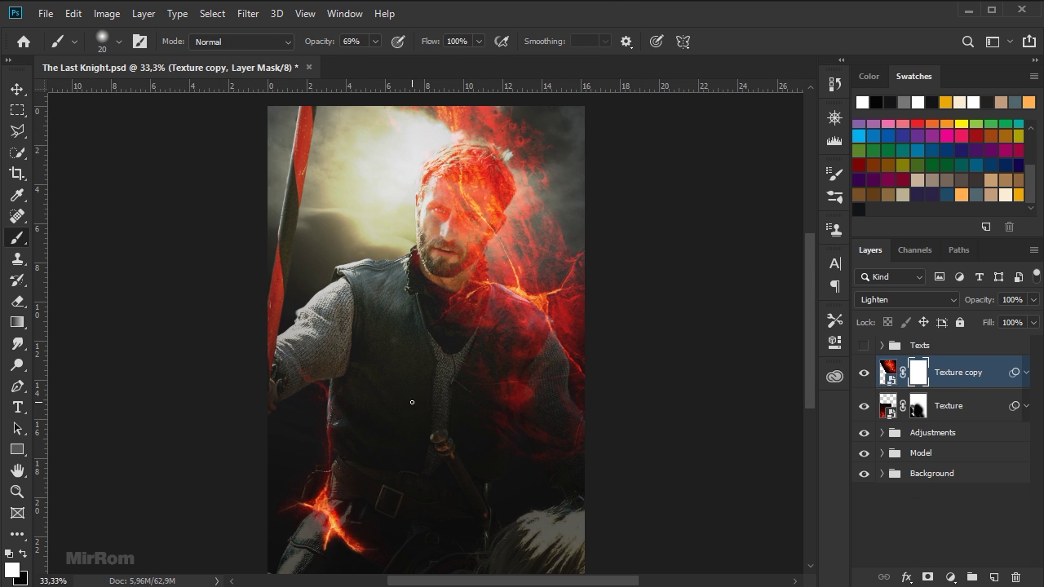
pyautogui.press(']')
pyautogui.press(']')
pyautogui.press(']')
pyautogui.press('x')
pyautogui.press(']')
pyautogui.press(']')
pyautogui.moveTo(513, 408); pyautogui.dragTo(499, 374)
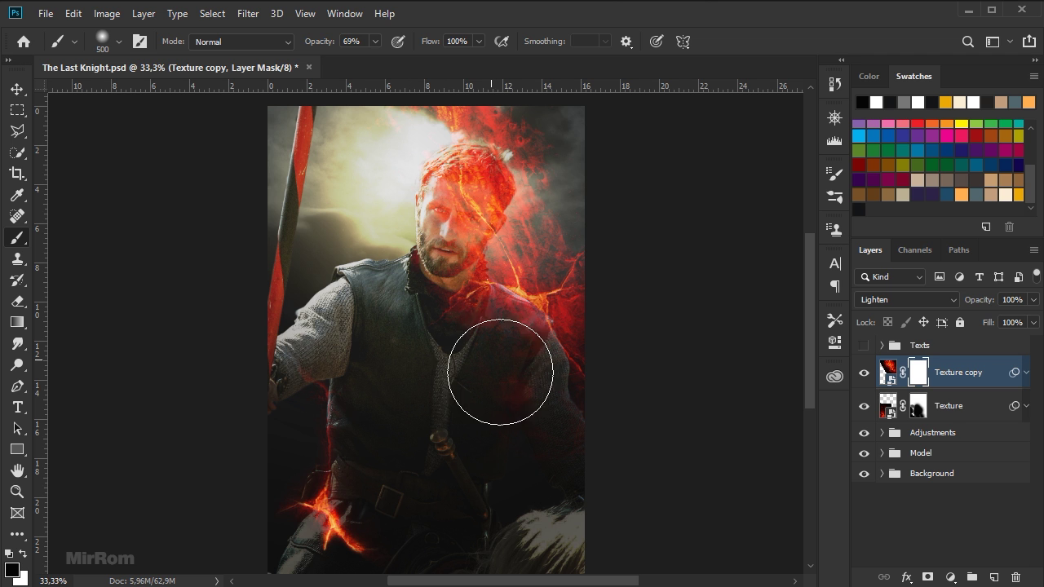
pyautogui.rightClick(426, 376)
pyautogui.press('Escape')
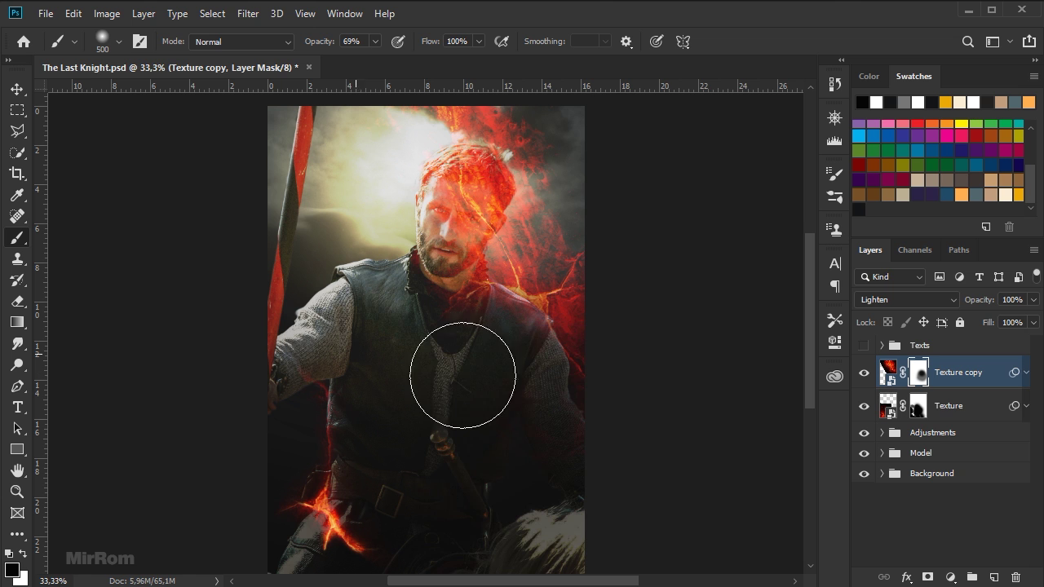
pyautogui.moveTo(606, 279)
pyautogui.mouseDown()
pyautogui.moveTo(494, 155)
pyautogui.moveTo(482, 163)
pyautogui.moveTo(615, 221)
pyautogui.moveTo(497, 210)
pyautogui.moveTo(622, 280)
pyautogui.moveTo(615, 324)
pyautogui.moveTo(618, 302)
pyautogui.moveTo(349, 256)
pyautogui.moveTo(319, 373)
pyautogui.moveTo(409, 379)
pyautogui.mouseUp()
# Paint white at 81% opacity to restore a fiery rim along the right shoulder edge
pyautogui.click(23, 555)
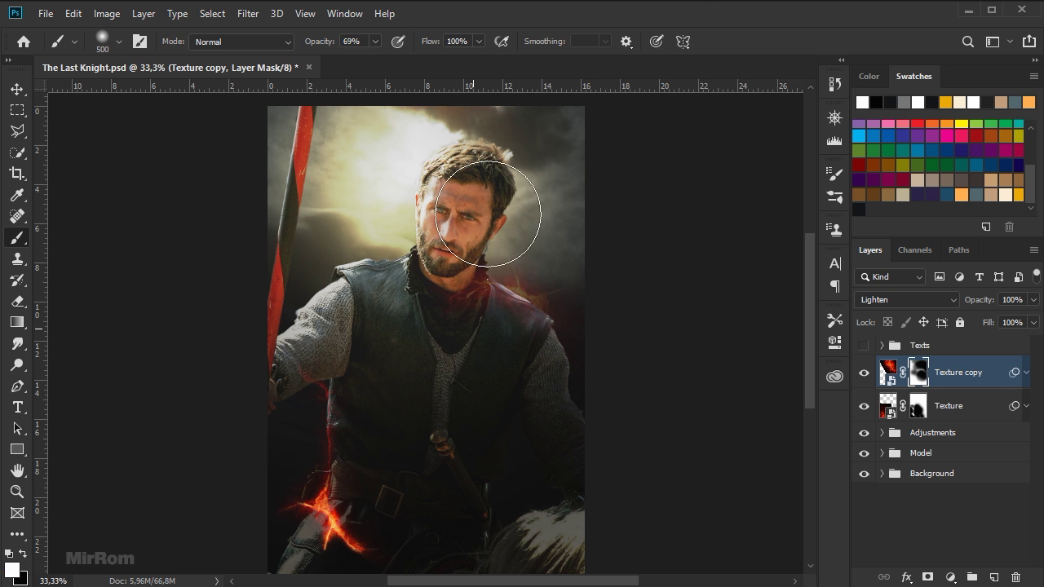
pyautogui.moveTo(309, 41); pyautogui.dragTo(326, 46)
pyautogui.press('[')
pyautogui.press('[')
pyautogui.press('[')
pyautogui.press('[')
pyautogui.press('[')
pyautogui.press('[')
pyautogui.press('[')
pyautogui.moveTo(538, 309)
pyautogui.mouseDown()
pyautogui.moveTo(493, 291)
pyautogui.moveTo(366, 289)
pyautogui.mouseUp()
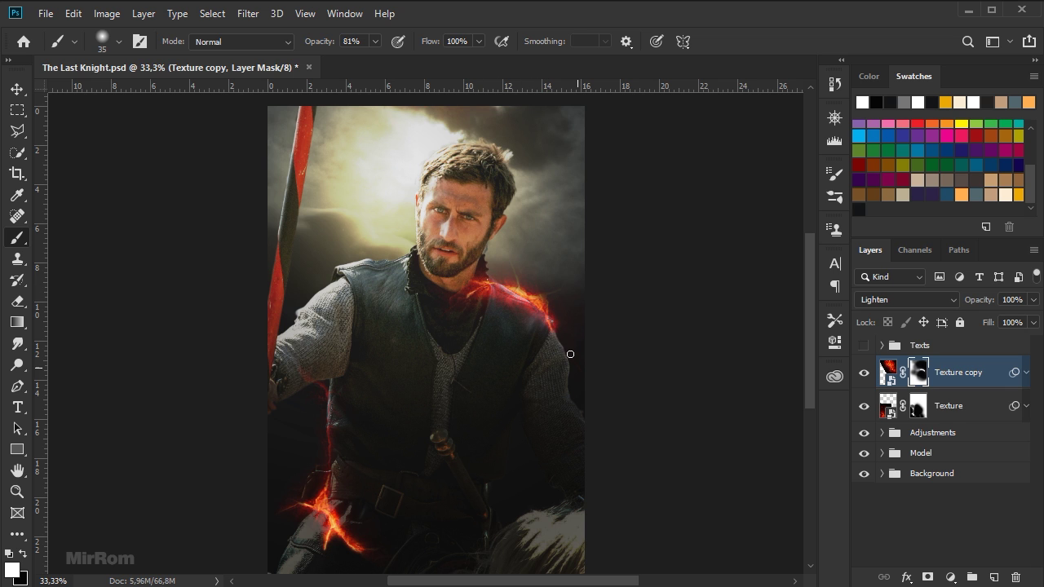
pyautogui.moveTo(586, 382); pyautogui.dragTo(551, 329)
pyautogui.press(']')
pyautogui.click(484, 241)
# Select the Gradient Tool with black as foreground colour and click on the canvas
pyautogui.click(16, 322)
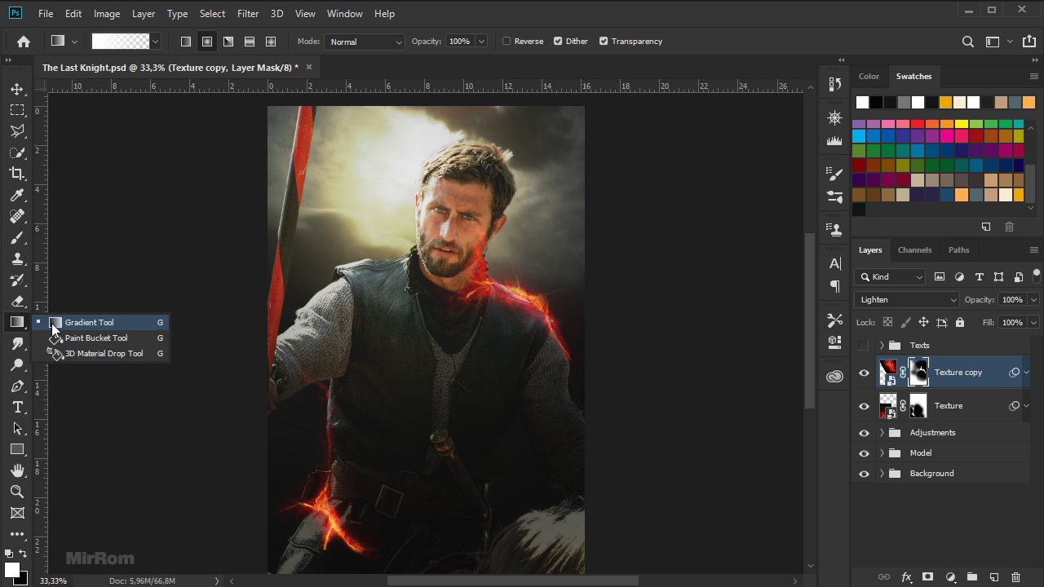
pyautogui.press('x')
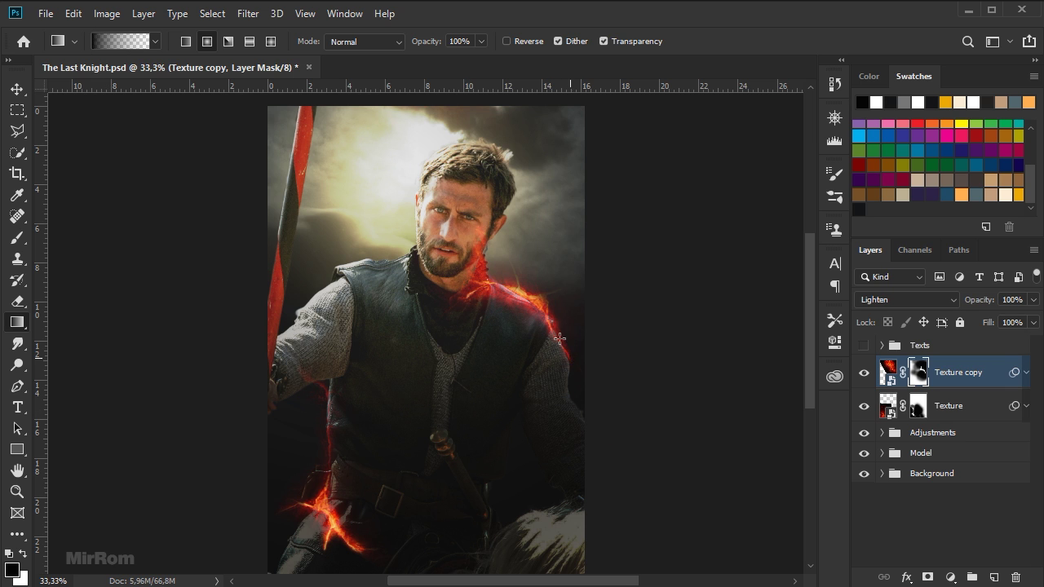
pyautogui.click(587, 385)
pyautogui.click(574, 398)
# Duplicate the texture as Texture copy 2 over the chest and delete its layer mask
pyautogui.press('v')
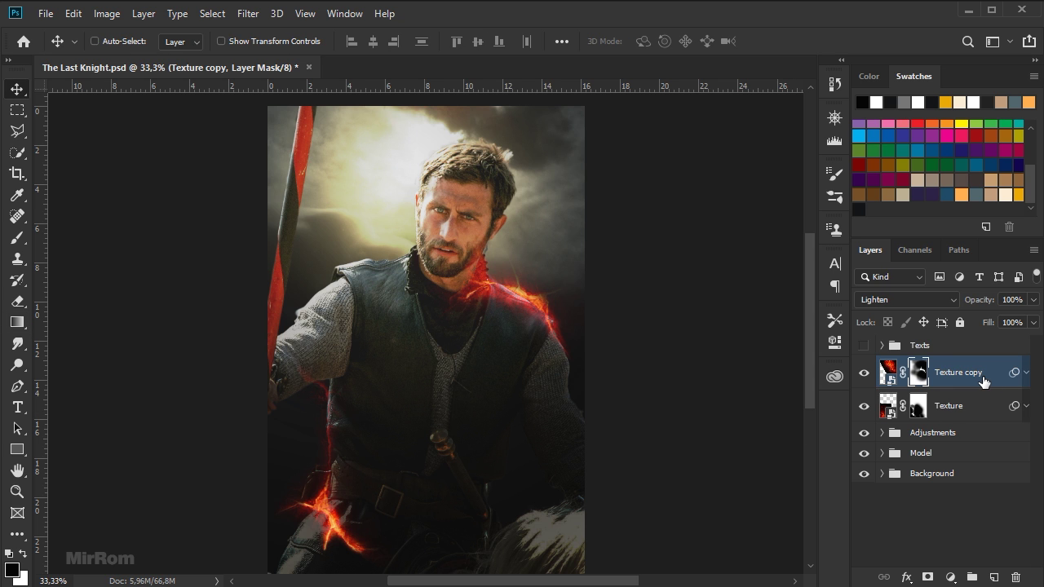
pyautogui.hotkey('ctrl', 'j')
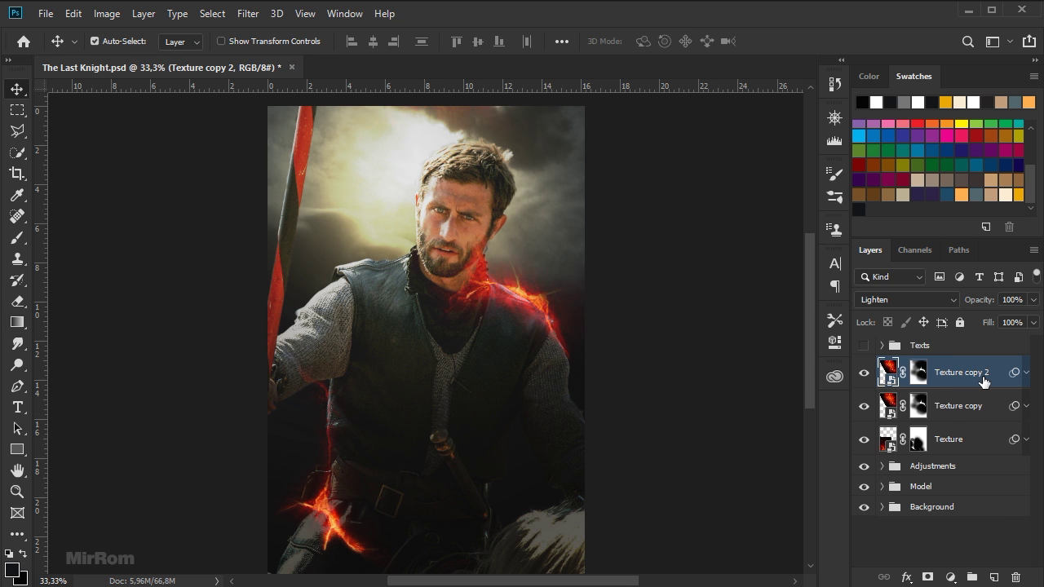
pyautogui.moveTo(556, 340)
pyautogui.mouseDown()
pyautogui.moveTo(446, 348)
pyautogui.moveTo(501, 320)
pyautogui.mouseUp()
pyautogui.rightClick(916, 381)
pyautogui.click(935, 411)
# Rotate Texture copy 2 to about -20° and shrink it over the knight's chest
pyautogui.hotkey('ctrl', 't')
pyautogui.click(560, 256)
pyautogui.moveTo(560, 259)
pyautogui.mouseDown()
pyautogui.moveTo(616, 208)
pyautogui.moveTo(495, 239)
pyautogui.mouseUp()
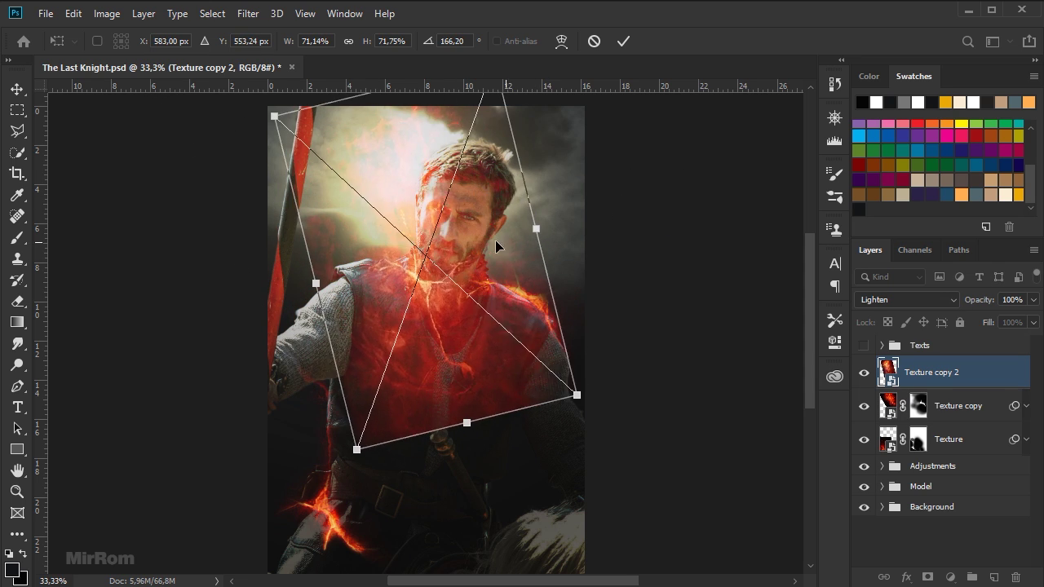
pyautogui.moveTo(538, 204); pyautogui.dragTo(443, 285)
pyautogui.moveTo(490, 220)
pyautogui.mouseDown()
pyautogui.moveTo(502, 265)
pyautogui.moveTo(617, 261)
pyautogui.mouseUp()
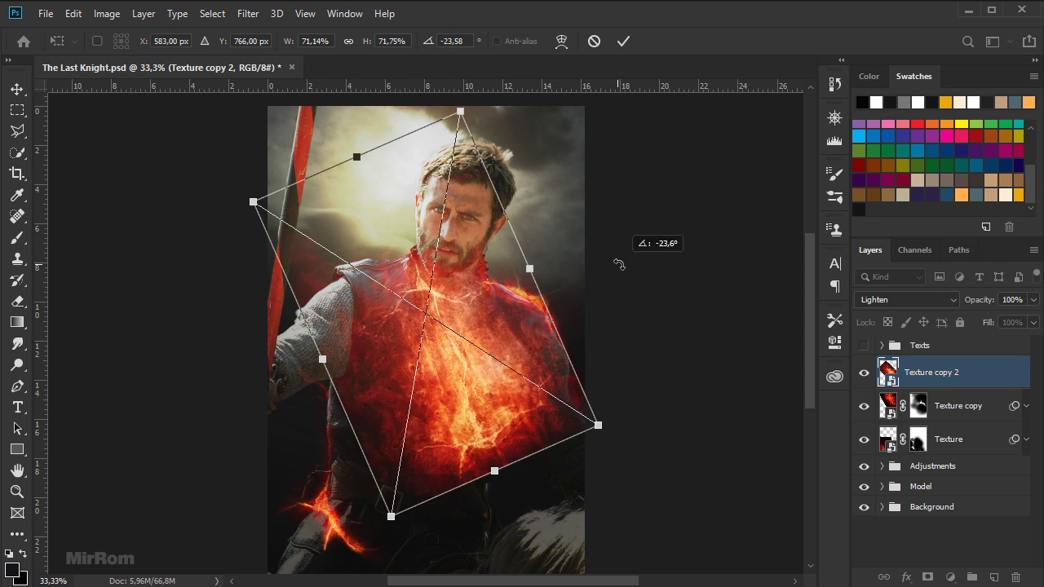
pyautogui.moveTo(464, 314)
pyautogui.mouseDown()
pyautogui.moveTo(592, 427)
pyautogui.moveTo(575, 417)
pyautogui.mouseUp()
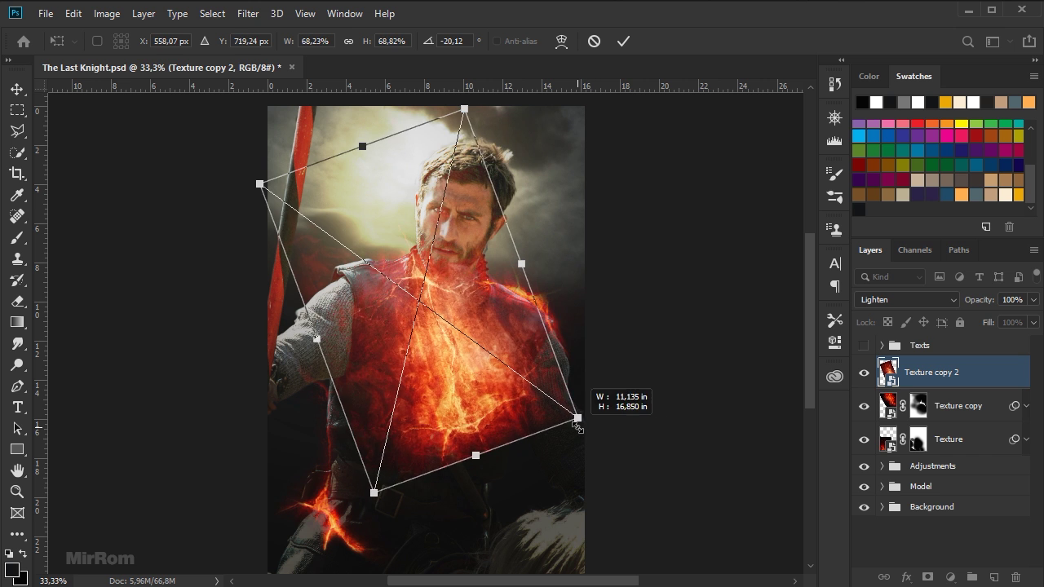
pyautogui.moveTo(618, 321); pyautogui.dragTo(617, 345)
pyautogui.click(623, 41)
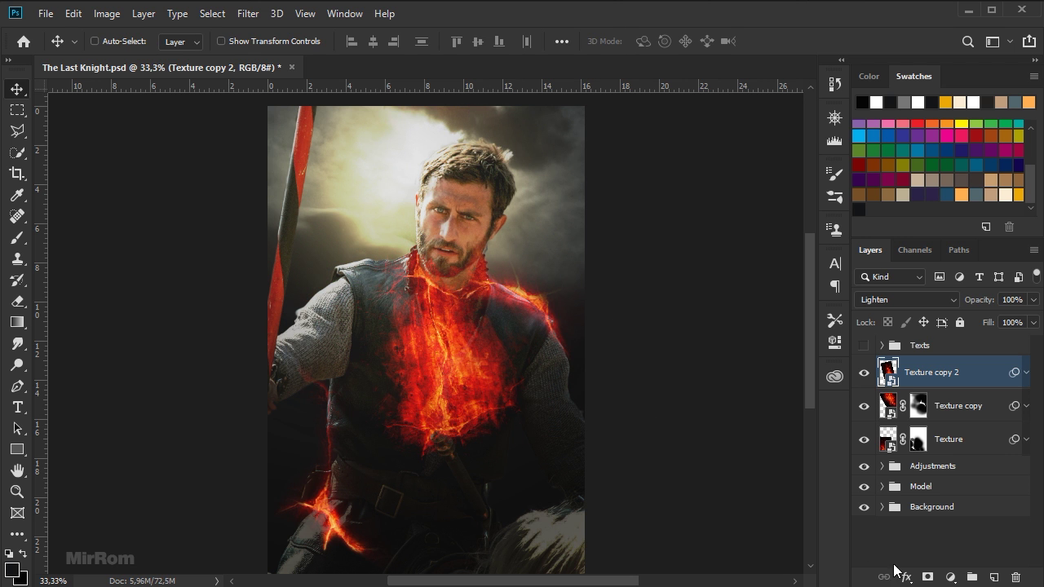
# Add a fresh white layer mask to Texture copy 2 and set a 500 px brush
pyautogui.click(928, 577)
pyautogui.press('b')
pyautogui.press(']')
pyautogui.press(']')
pyautogui.press(']')
pyautogui.press(']')
pyautogui.press(']')
pyautogui.press(']')
pyautogui.press(']')
# Paint black to hide fire on the chest and torso, then white to reveal a neck and collar glow
pyautogui.moveTo(460, 435)
pyautogui.mouseDown()
pyautogui.moveTo(422, 443)
pyautogui.moveTo(478, 412)
pyautogui.moveTo(433, 433)
pyautogui.moveTo(452, 392)
pyautogui.moveTo(485, 367)
pyautogui.moveTo(518, 282)
pyautogui.moveTo(400, 378)
pyautogui.moveTo(401, 354)
pyautogui.moveTo(434, 360)
pyautogui.mouseUp()
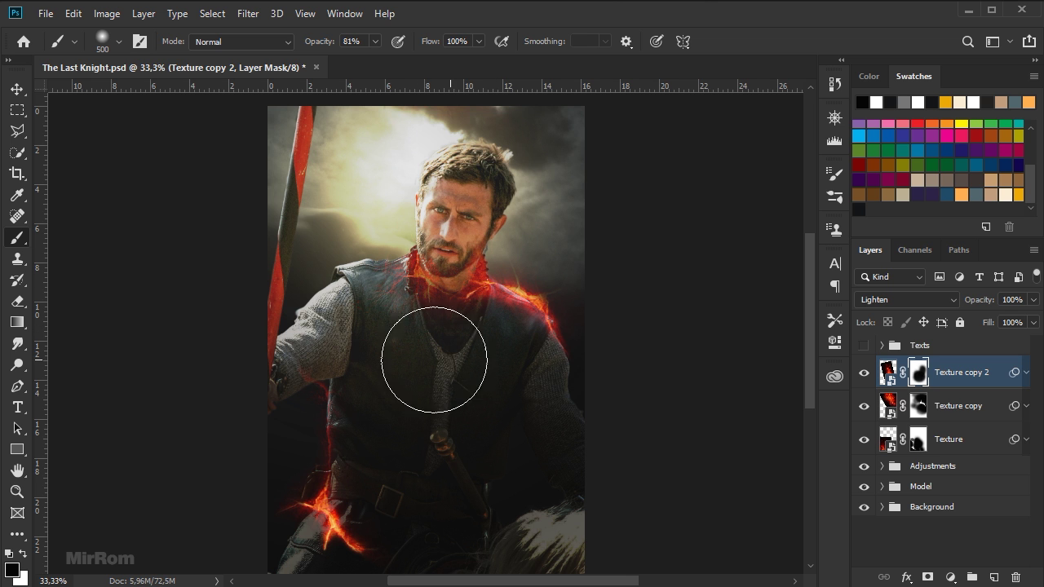
pyautogui.moveTo(568, 204)
pyautogui.mouseDown()
pyautogui.moveTo(535, 299)
pyautogui.moveTo(359, 432)
pyautogui.moveTo(525, 431)
pyautogui.moveTo(444, 370)
pyautogui.mouseUp()
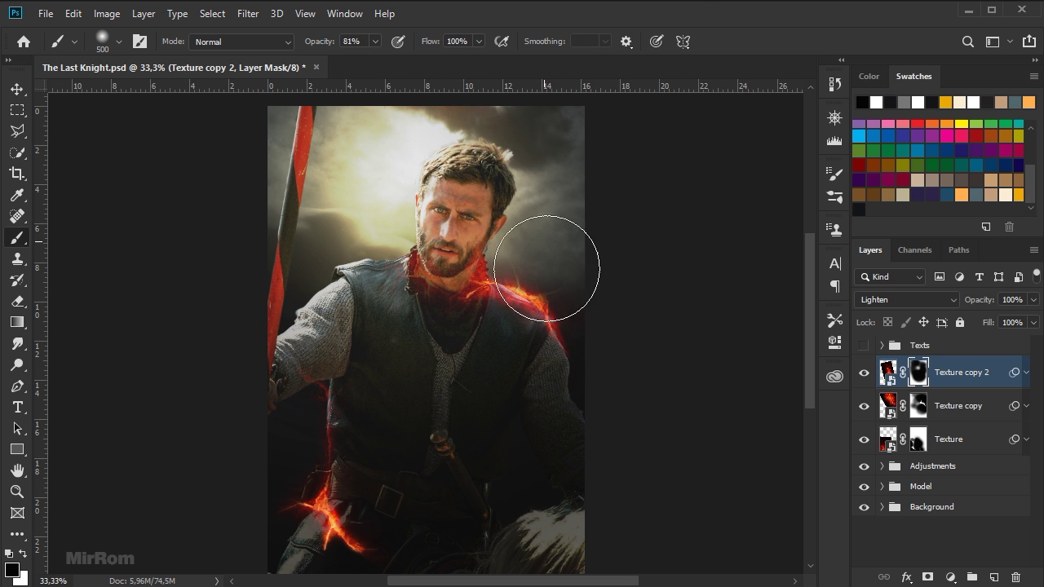
pyautogui.click(24, 554)
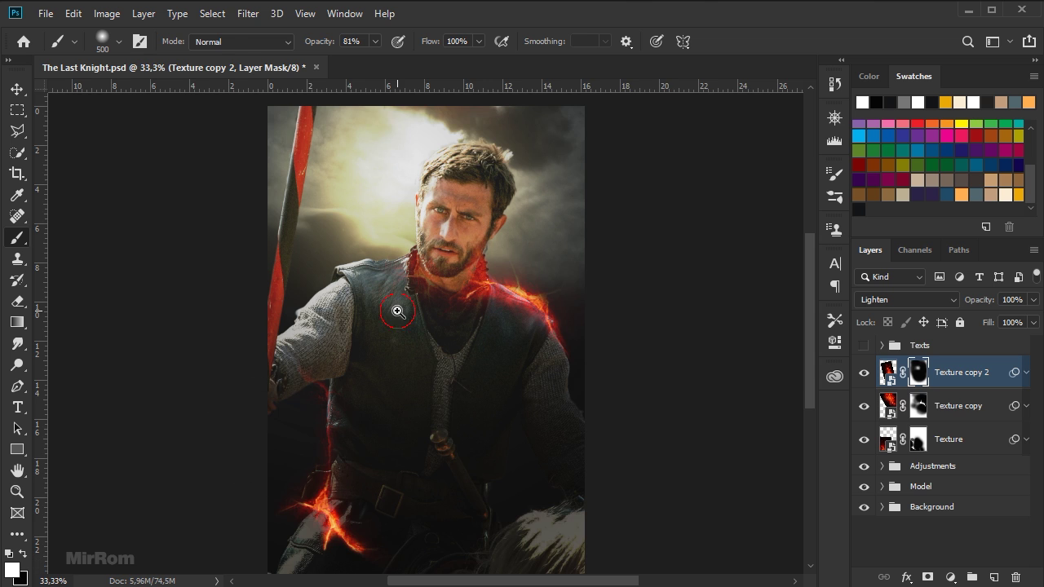
pyautogui.keyDown('ctrl'); pyautogui.click(397, 312); pyautogui.keyUp('ctrl')
pyautogui.press('[')
pyautogui.press('[')
pyautogui.press('[')
pyautogui.press('[')
pyautogui.press('[')
pyautogui.moveTo(426, 227); pyautogui.dragTo(499, 289)
pyautogui.moveTo(441, 260); pyautogui.dragTo(536, 300)
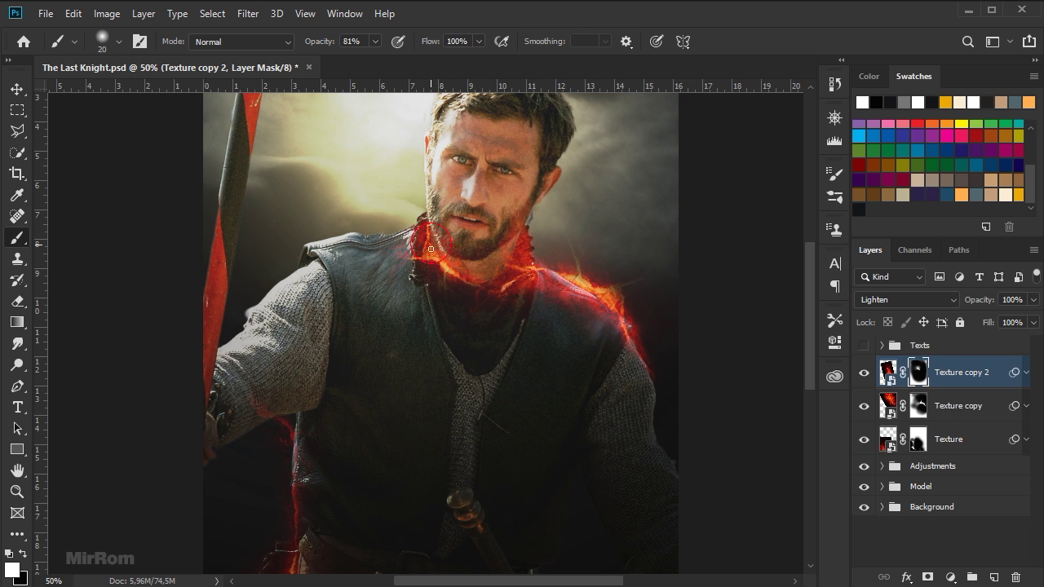
pyautogui.press(']')
pyautogui.press(']')
pyautogui.press(']')
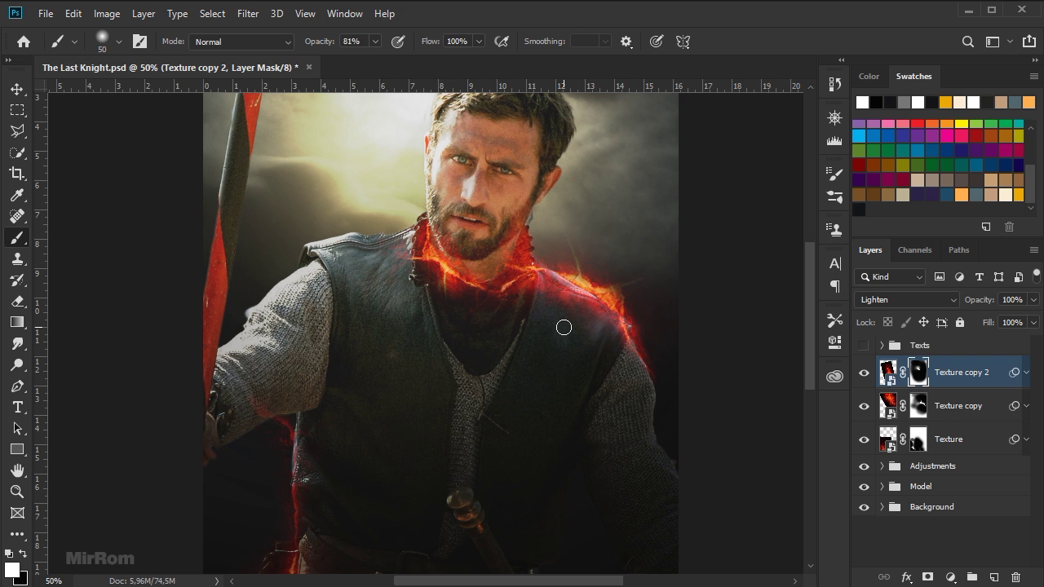
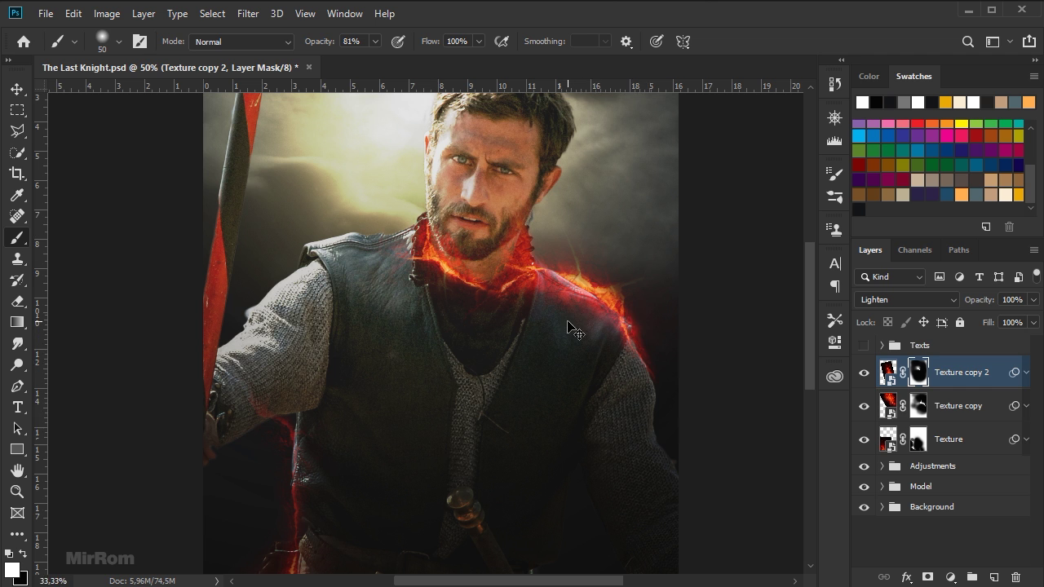
# Zoom out to fit the whole poster, switch to the Move tool, and start opening another file
pyautogui.hotkey('ctrl', '-')
pyautogui.hotkey('ctrl', '-')
pyautogui.press('v')
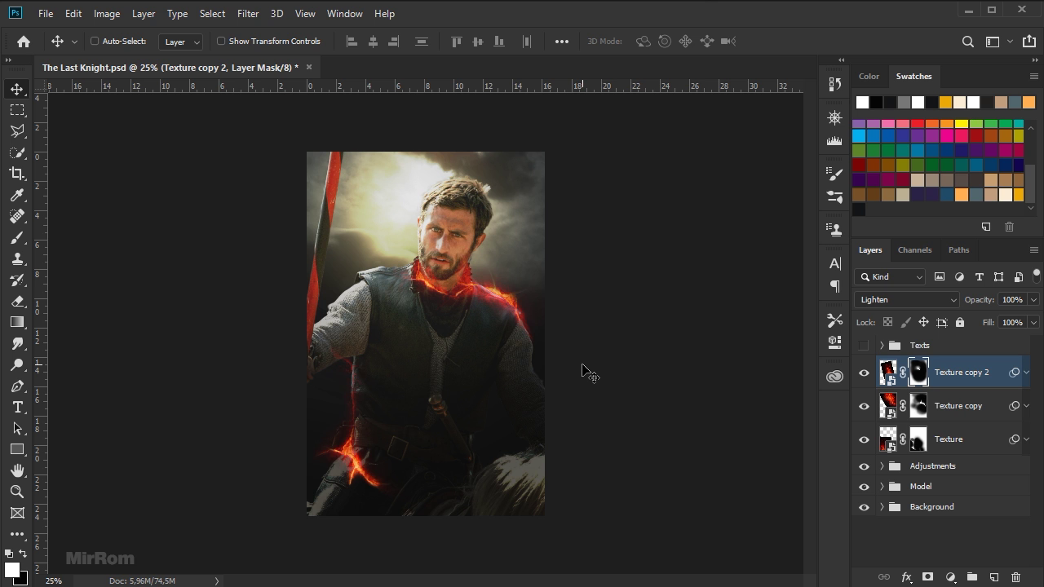
pyautogui.click(45, 13)
# Open smoke_texture5 and drag it into The Last Knight poster over its lower half
pyautogui.click(54, 40)
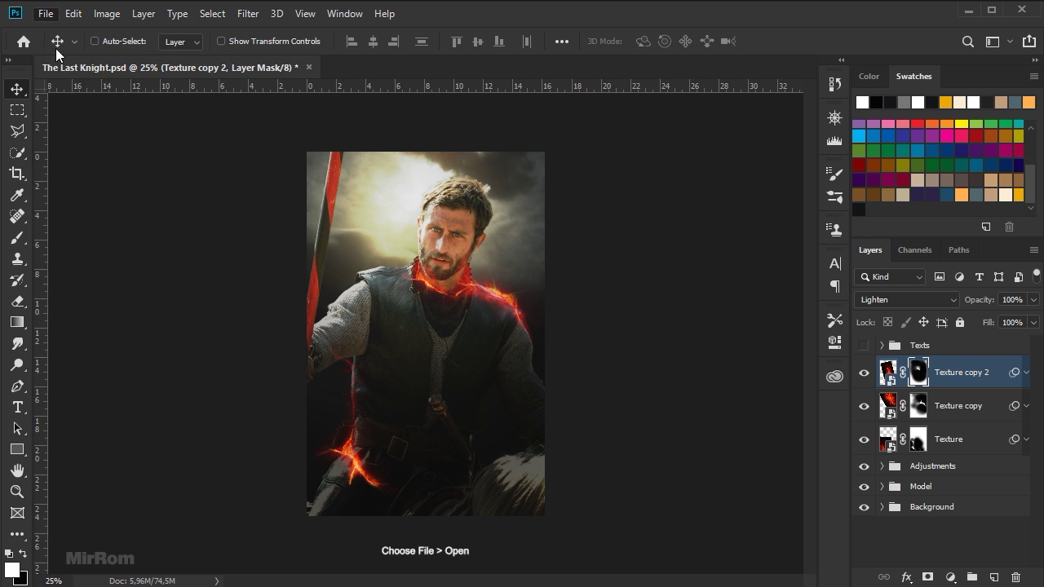
pyautogui.doubleClick(366, 129)
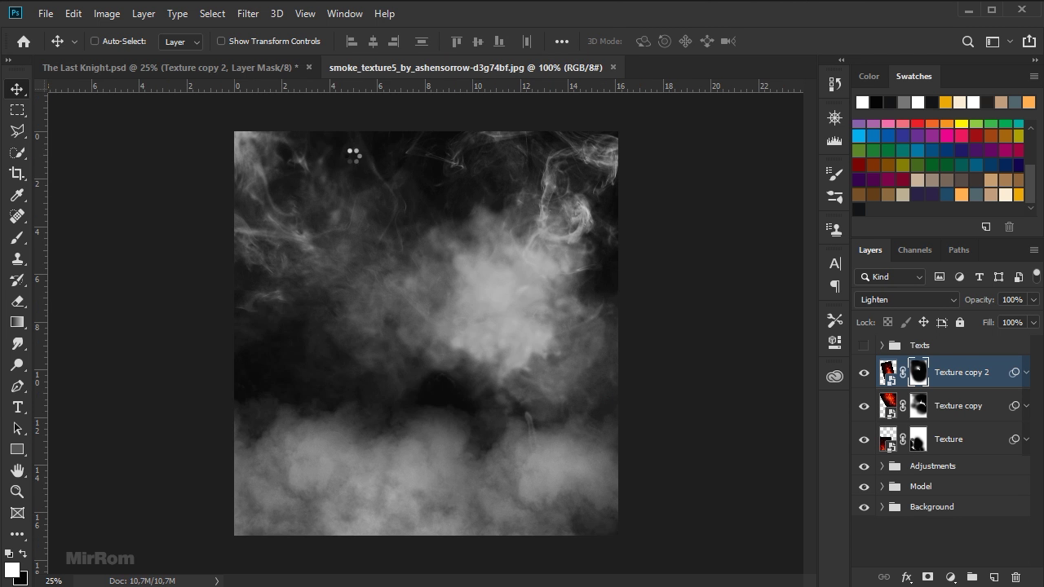
pyautogui.moveTo(413, 258); pyautogui.dragTo(427, 330)
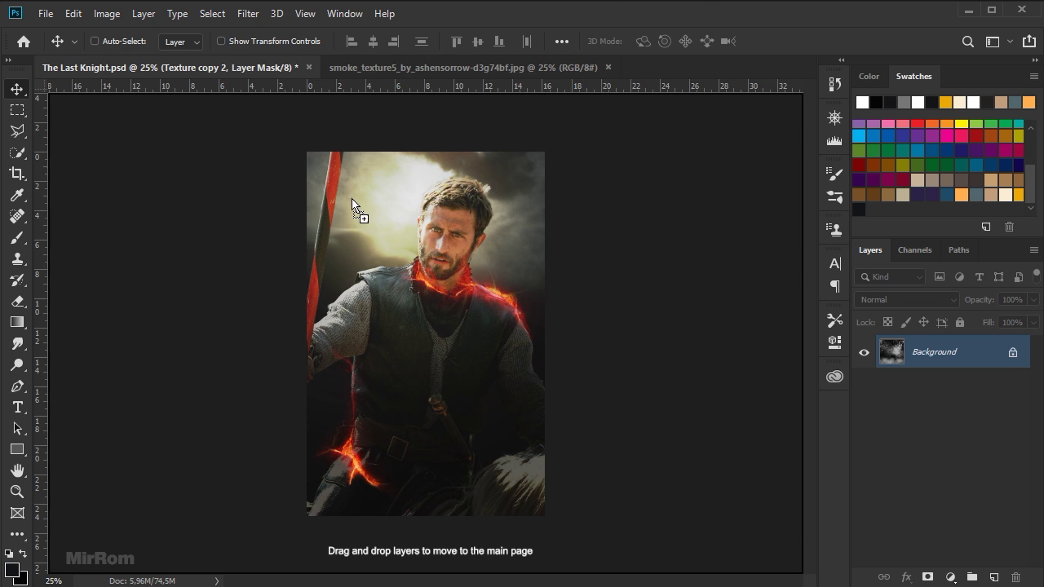
pyautogui.moveTo(427, 335)
pyautogui.mouseDown()
pyautogui.moveTo(518, 378)
pyautogui.moveTo(515, 416)
pyautogui.mouseUp()
pyautogui.click(551, 67)
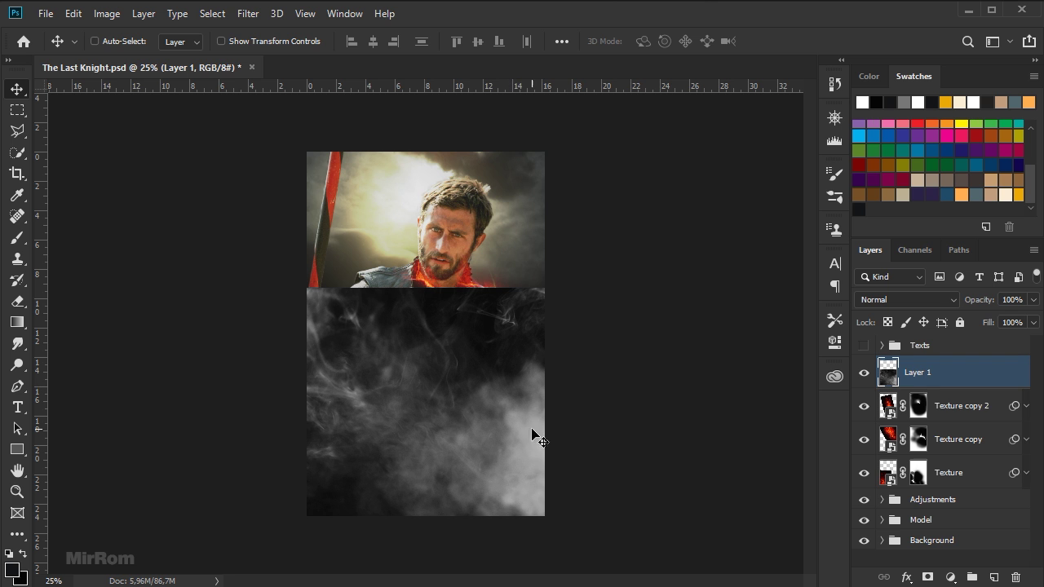
# Blend the smoke layer as Lighten and resize it to span the poster's lower half
pyautogui.click(877, 299)
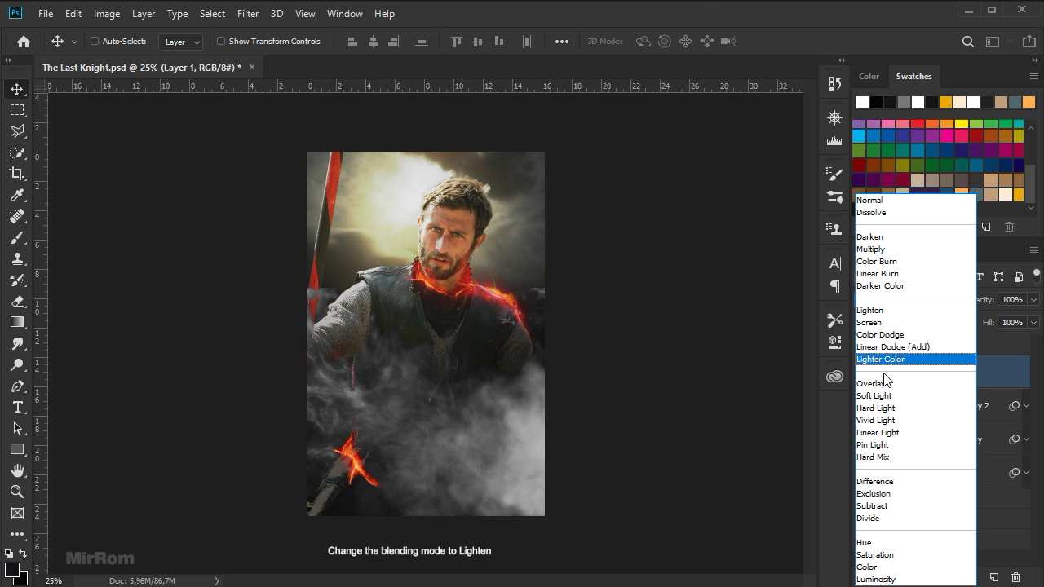
pyautogui.click(887, 313)
pyautogui.moveTo(504, 435); pyautogui.dragTo(476, 461)
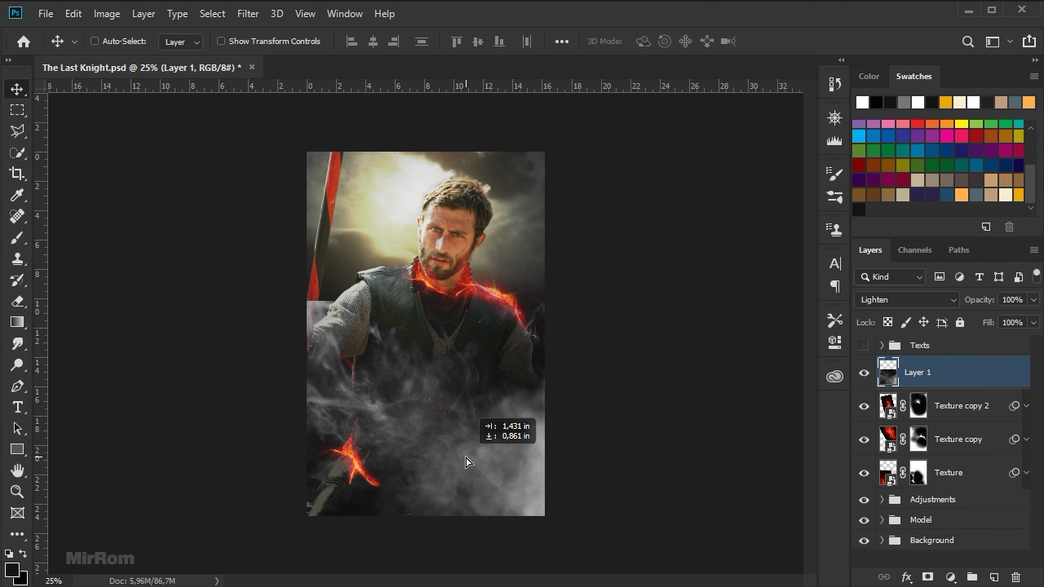
pyautogui.hotkey('ctrl', 't')
pyautogui.moveTo(306, 308); pyautogui.dragTo(308, 299)
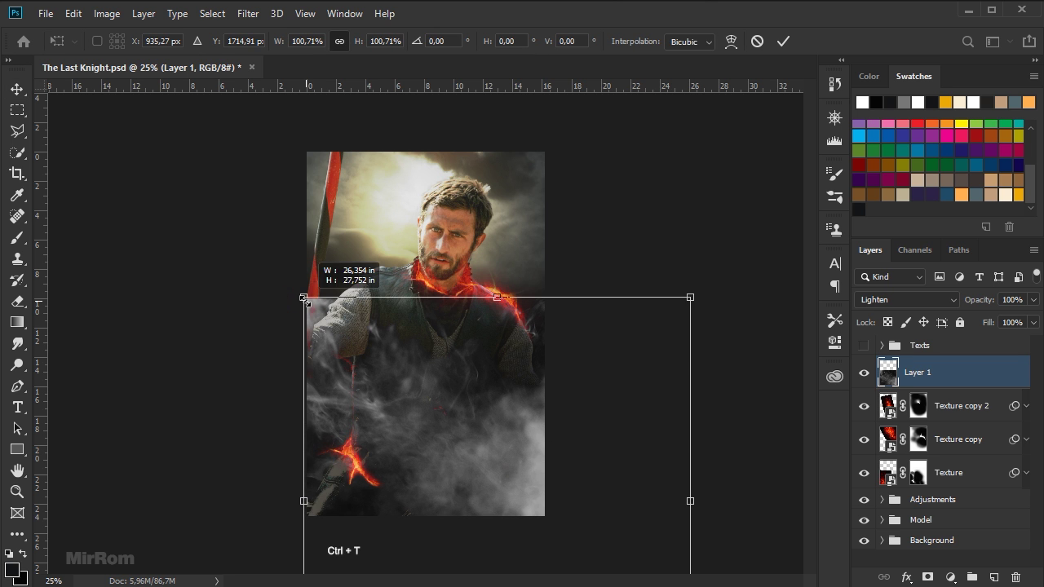
pyautogui.moveTo(498, 301); pyautogui.dragTo(496, 308)
pyautogui.moveTo(310, 309); pyautogui.dragTo(304, 302)
pyautogui.moveTo(494, 303); pyautogui.dragTo(494, 320)
pyautogui.moveTo(463, 389); pyautogui.dragTo(465, 377)
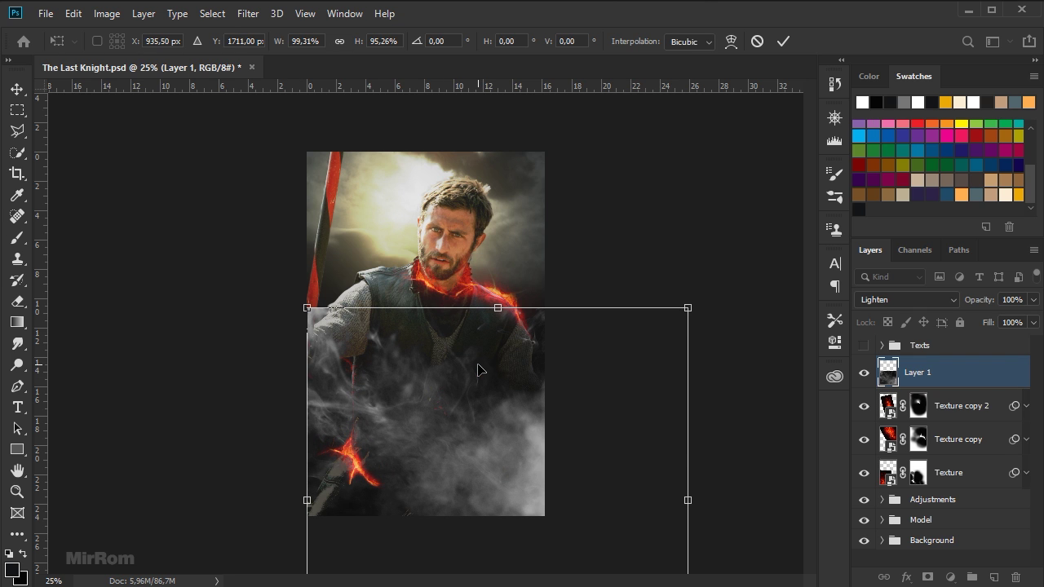
pyautogui.moveTo(688, 500)
pyautogui.mouseDown()
pyautogui.moveTo(629, 500)
pyautogui.moveTo(629, 512)
pyautogui.mouseUp()
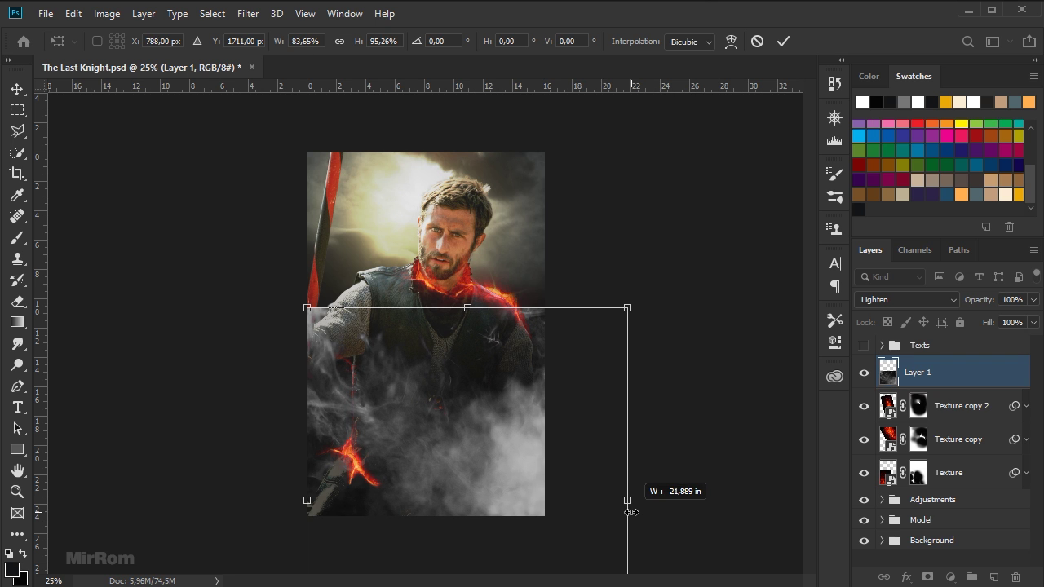
pyautogui.click(783, 41)
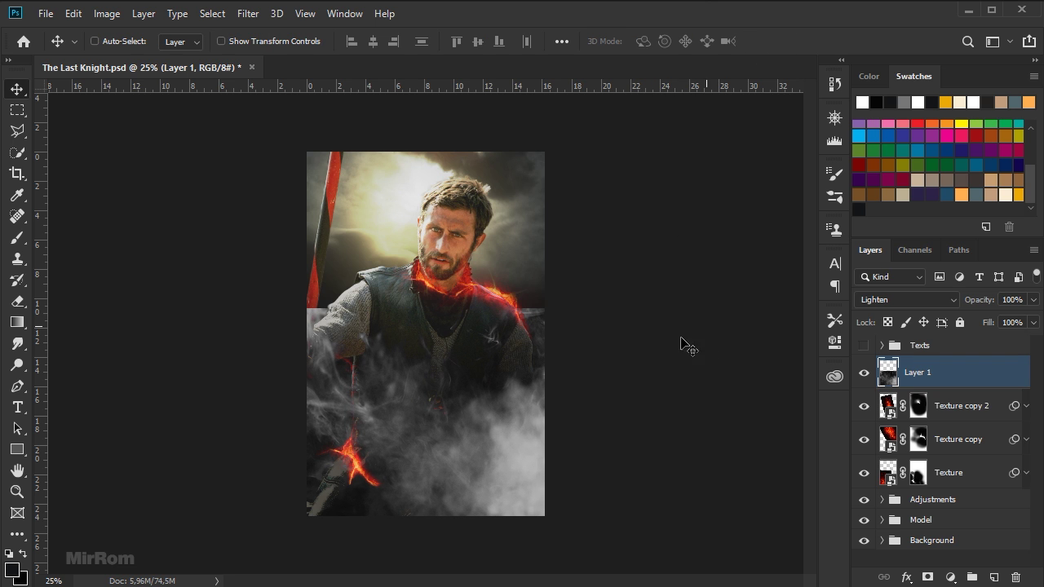
# Rename the smoke layer to Smoke and convert it to a smart object
pyautogui.doubleClick(917, 373)
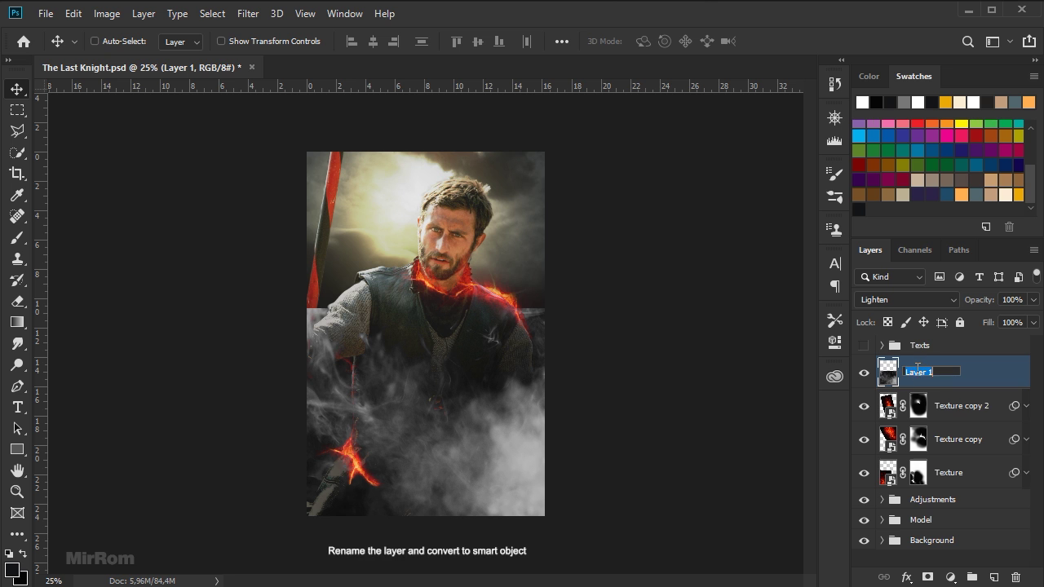
pyautogui.write('Smoke')
pyautogui.press('Return')
pyautogui.rightClick(943, 373)
pyautogui.click(834, 238)
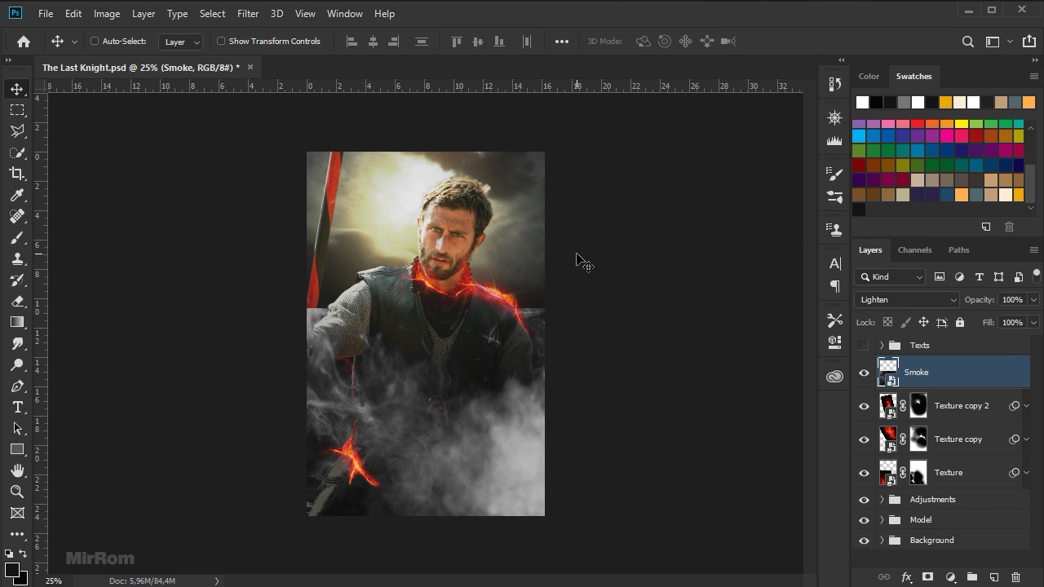
pyautogui.click(113, 19)
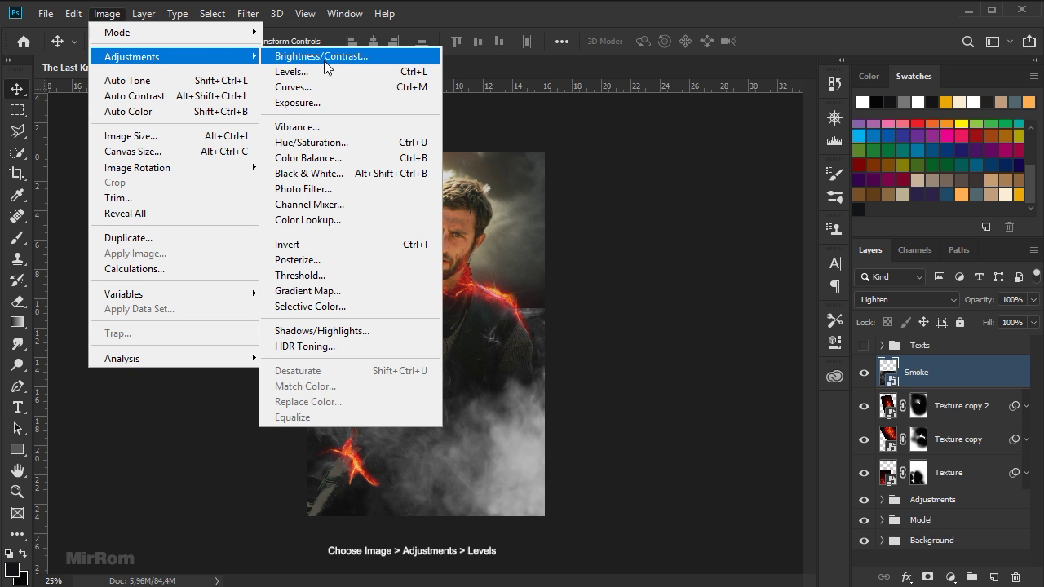
# Apply a Levels smart filter to Smoke with input levels 11, 0.79 and 255
pyautogui.click(322, 75)
pyautogui.moveTo(599, 278)
pyautogui.mouseDown()
pyautogui.moveTo(636, 279)
pyautogui.moveTo(614, 277)
pyautogui.mouseUp()
pyautogui.moveTo(497, 278); pyautogui.dragTo(505, 279)
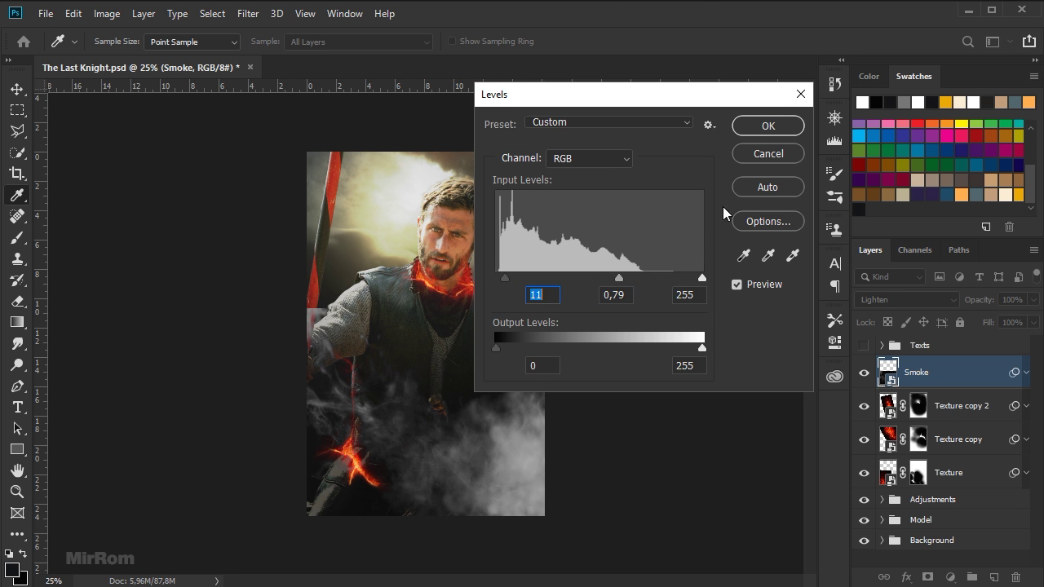
pyautogui.click(765, 126)
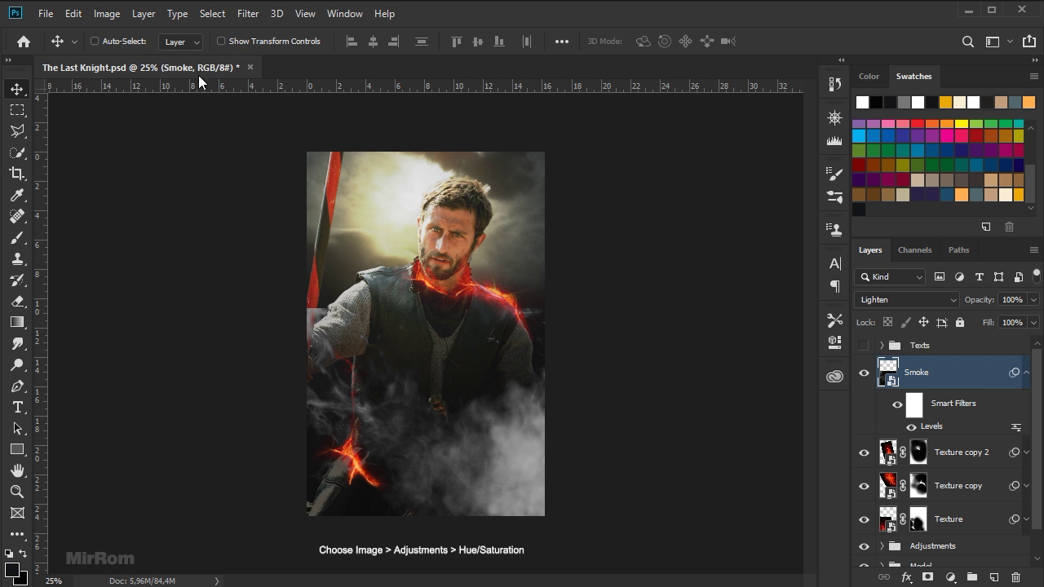
# Colorize the Smoke layer with Hue/Saturation at hue 26 and saturation 67
pyautogui.click(112, 15)
pyautogui.moveTo(133, 56)
pyautogui.click(371, 146)
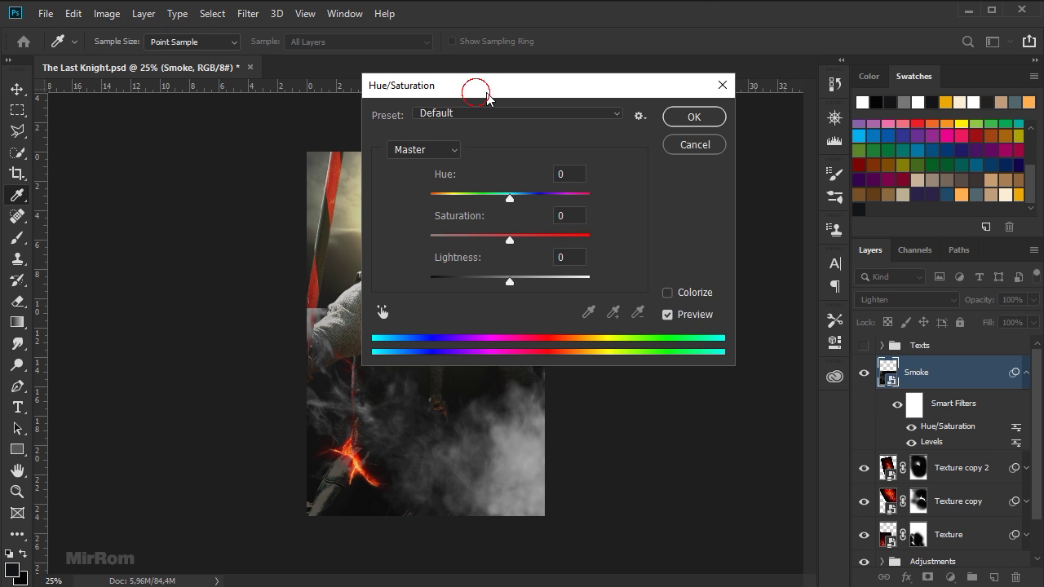
pyautogui.click(807, 309)
pyautogui.moveTo(661, 213); pyautogui.dragTo(598, 220)
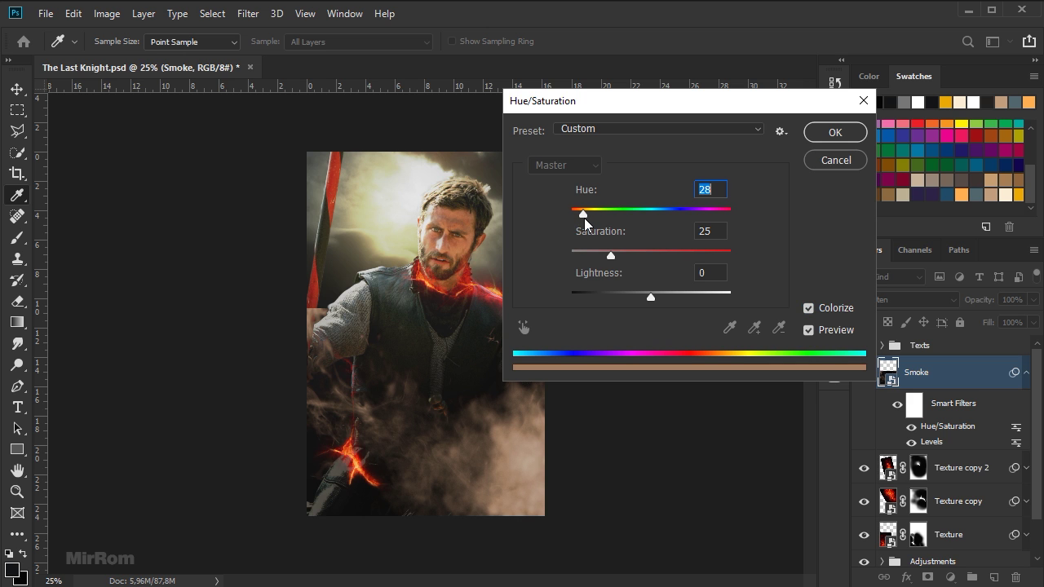
pyautogui.moveTo(611, 256); pyautogui.dragTo(676, 258)
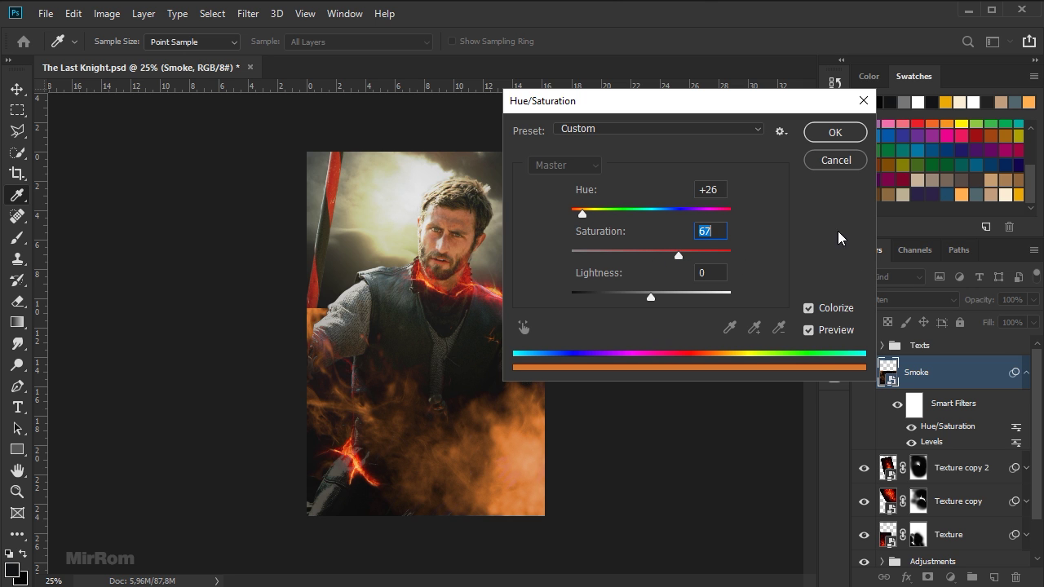
pyautogui.click(827, 139)
pyautogui.click(1026, 373)
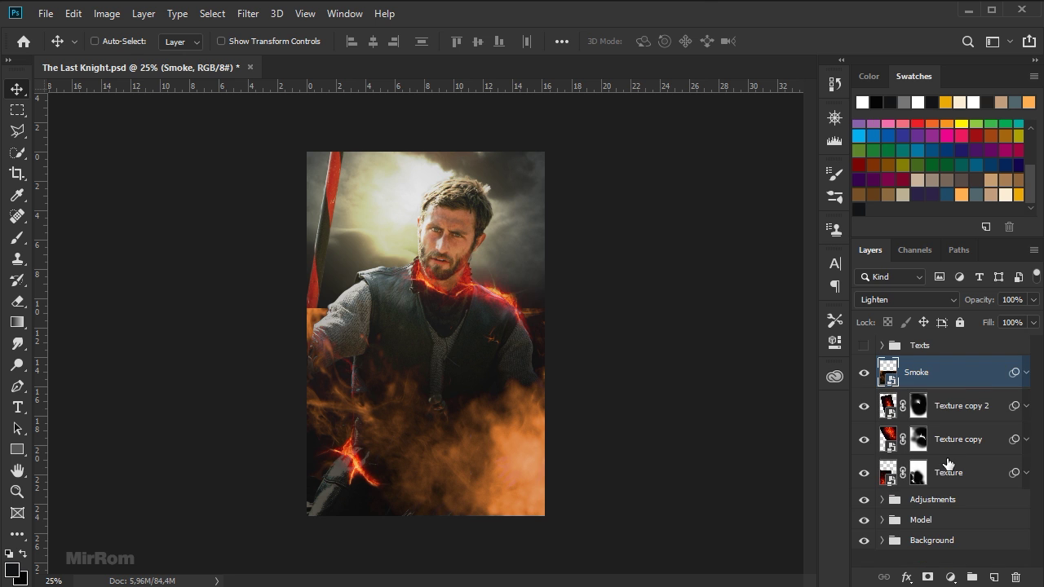
# Add a mask to Smoke and paint it black over the knight's chest with a 500 px, 100% brush
pyautogui.click(928, 577)
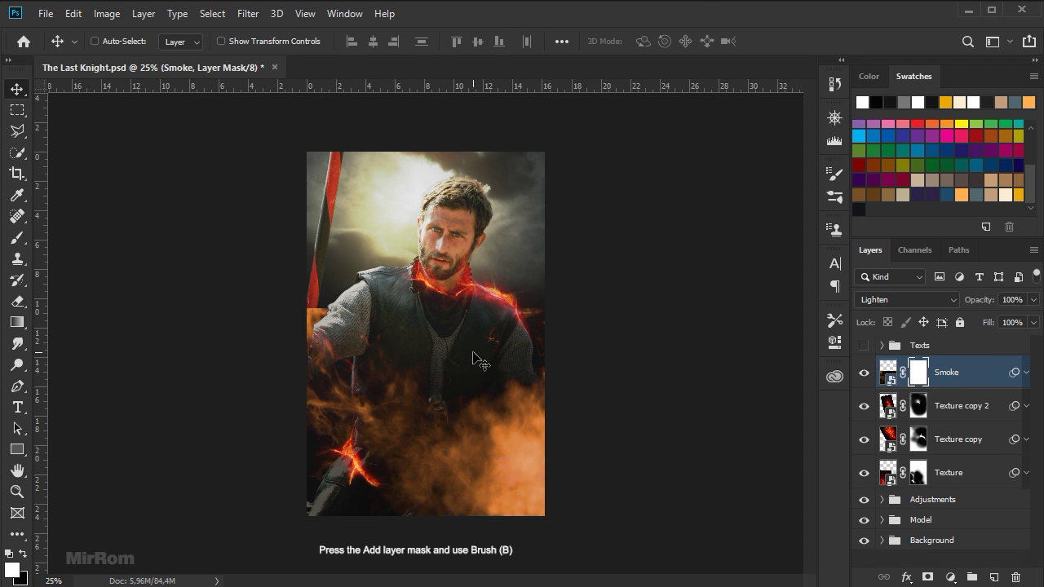
pyautogui.press('b')
pyautogui.press(']')
pyautogui.press(']')
pyautogui.press(']')
pyautogui.press(']')
pyautogui.press(']')
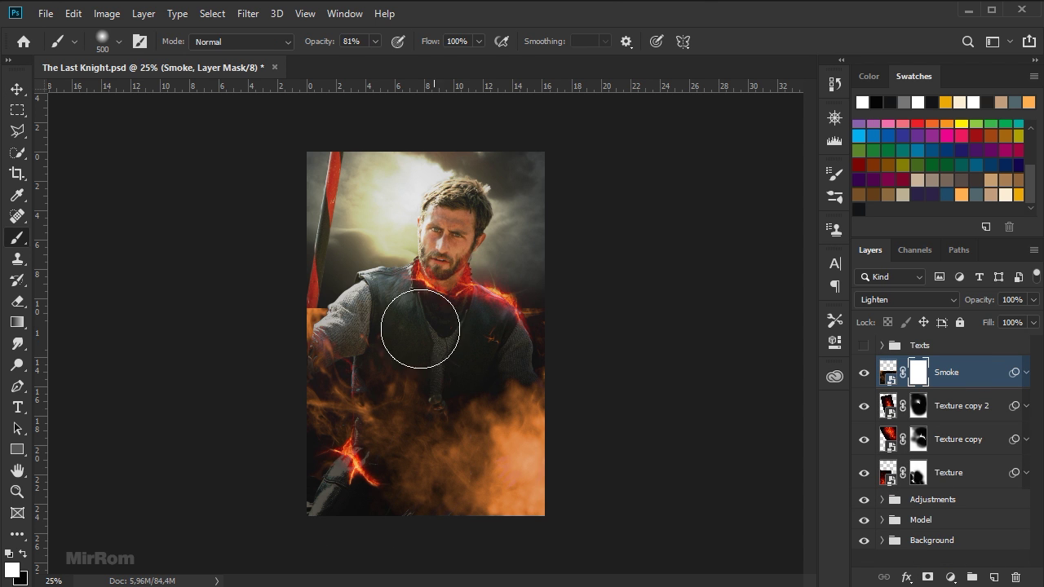
pyautogui.press('x')
pyautogui.press('0')
pyautogui.moveTo(345, 205); pyautogui.dragTo(270, 292)
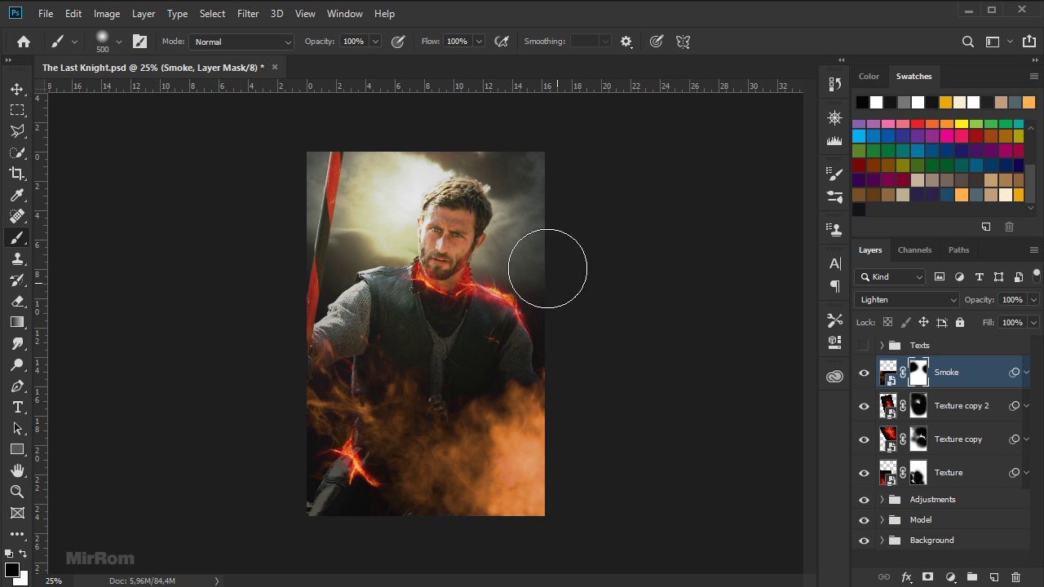
pyautogui.moveTo(286, 245); pyautogui.dragTo(235, 263)
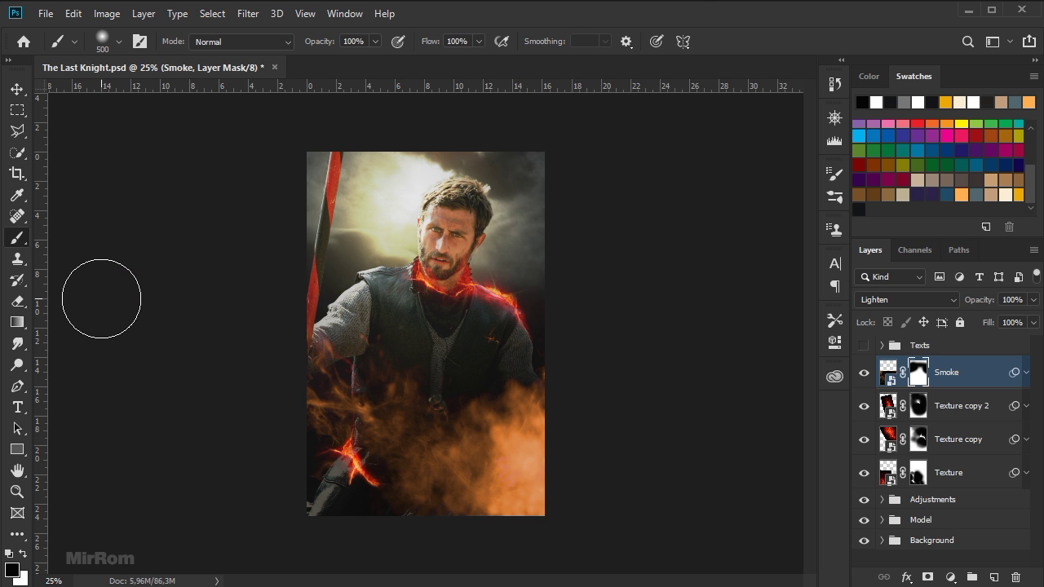
# Group Smoke, Texture copy 2, Texture copy and Texture into a group named Effects
pyautogui.press('v')
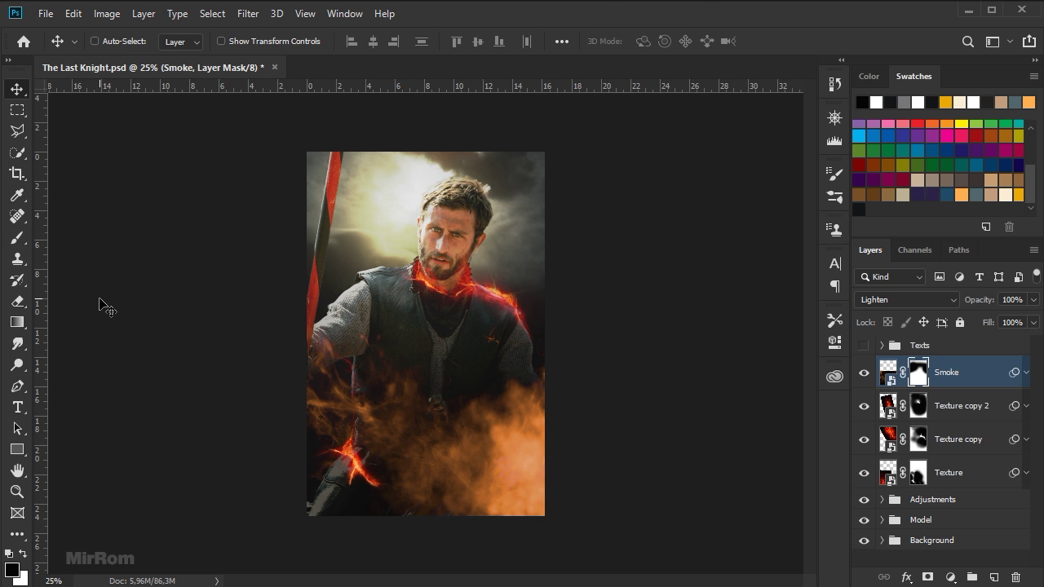
pyautogui.keyDown('ctrl'); pyautogui.click(966, 414); pyautogui.keyUp('ctrl')
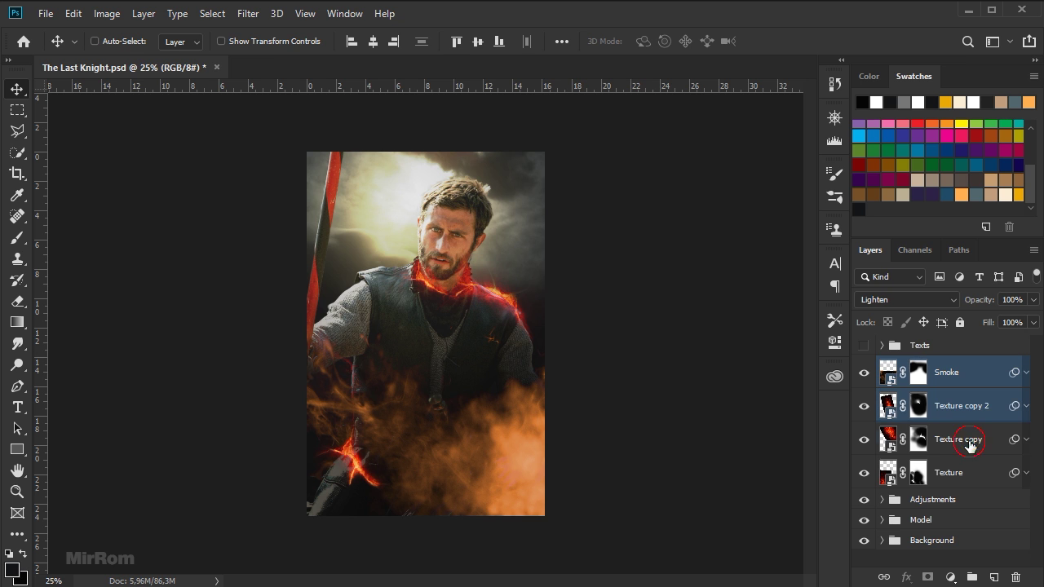
pyautogui.keyDown('ctrl'); pyautogui.click(971, 440); pyautogui.keyUp('ctrl')
pyautogui.keyDown('ctrl'); pyautogui.click(975, 470); pyautogui.keyUp('ctrl')
pyautogui.hotkey('ctrl', 'g')
pyautogui.doubleClick(919, 367)
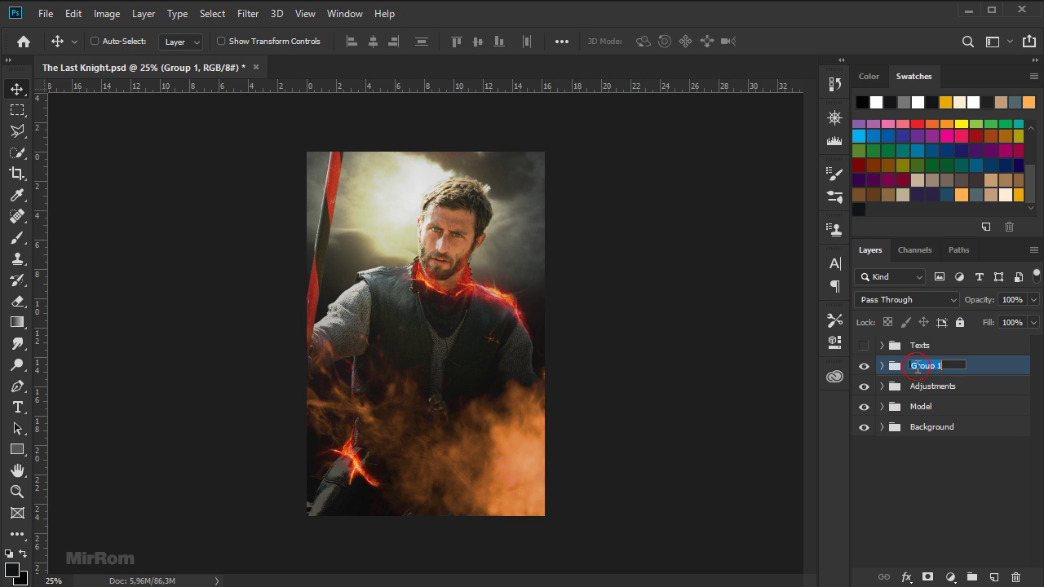
pyautogui.write('Effects')
pyautogui.press('Return')
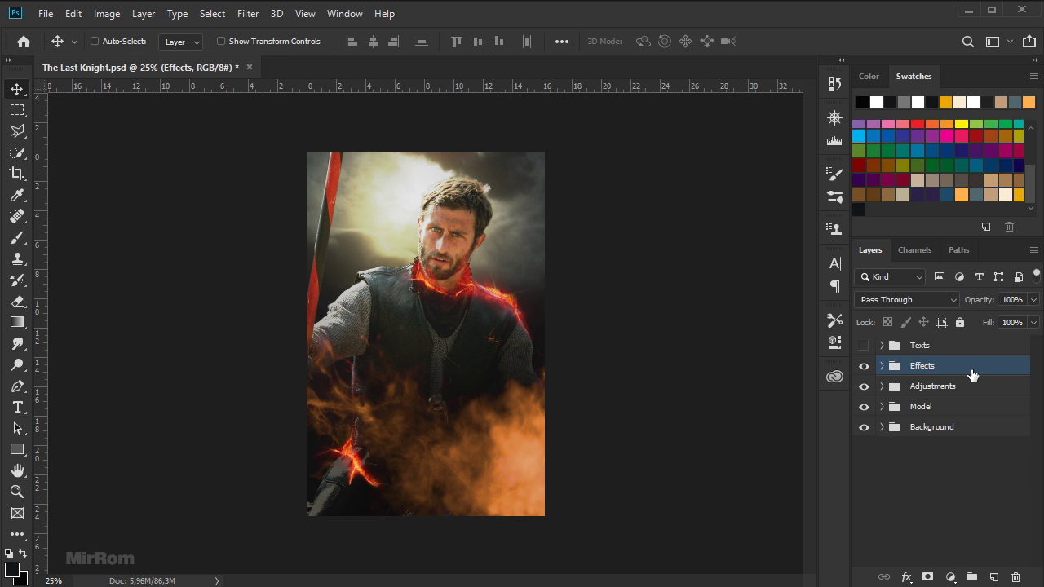
pyautogui.click(867, 367)
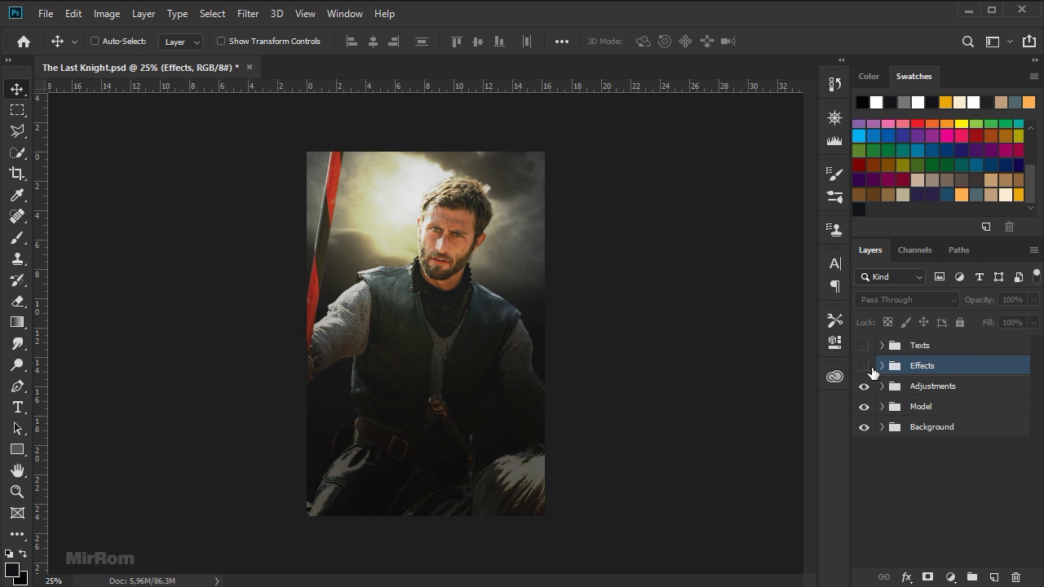
# Add a Gradient Map from purple #7e5a8c to orange #d77212, blended as Soft Light
pyautogui.click(952, 577)
pyautogui.click(1011, 562)
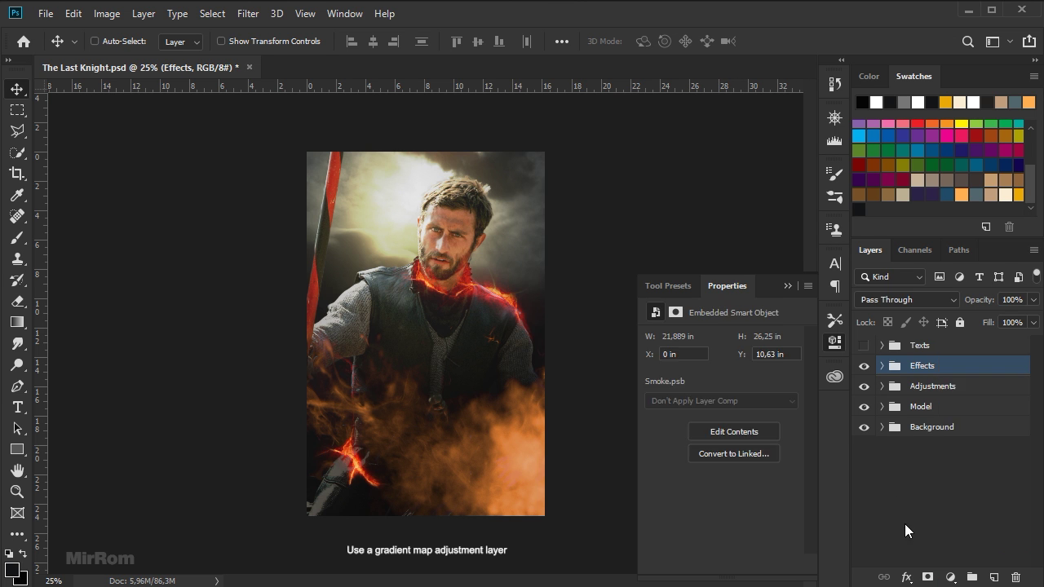
pyautogui.click(718, 344)
pyautogui.click(672, 231)
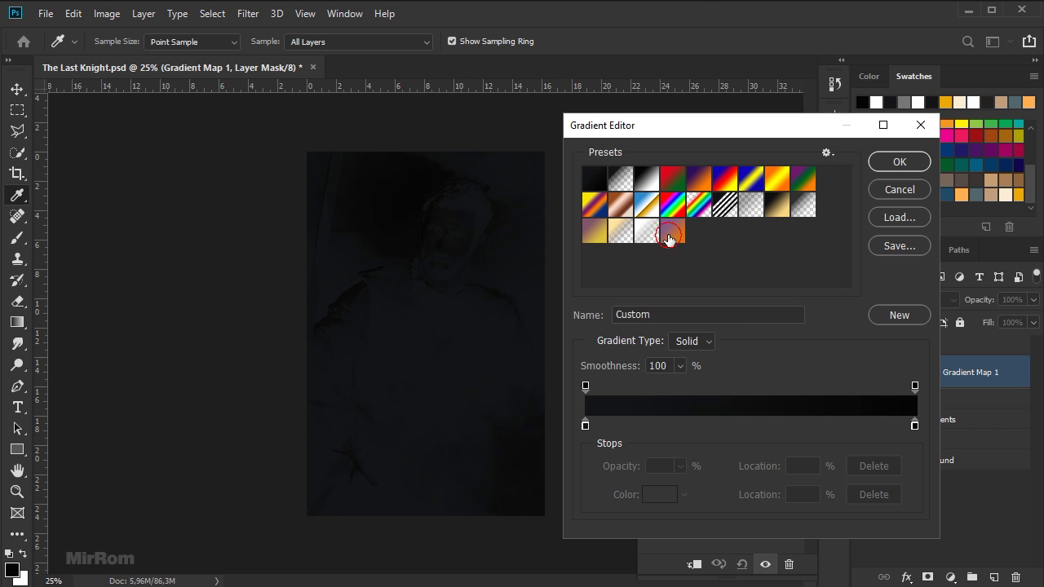
pyautogui.doubleClick(585, 425)
pyautogui.click(813, 427)
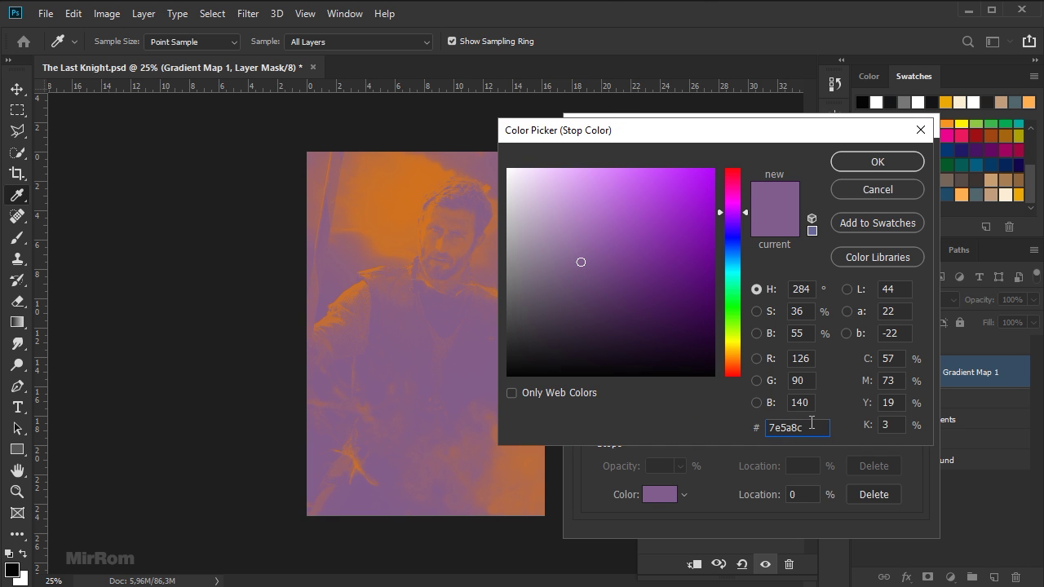
pyautogui.click(871, 163)
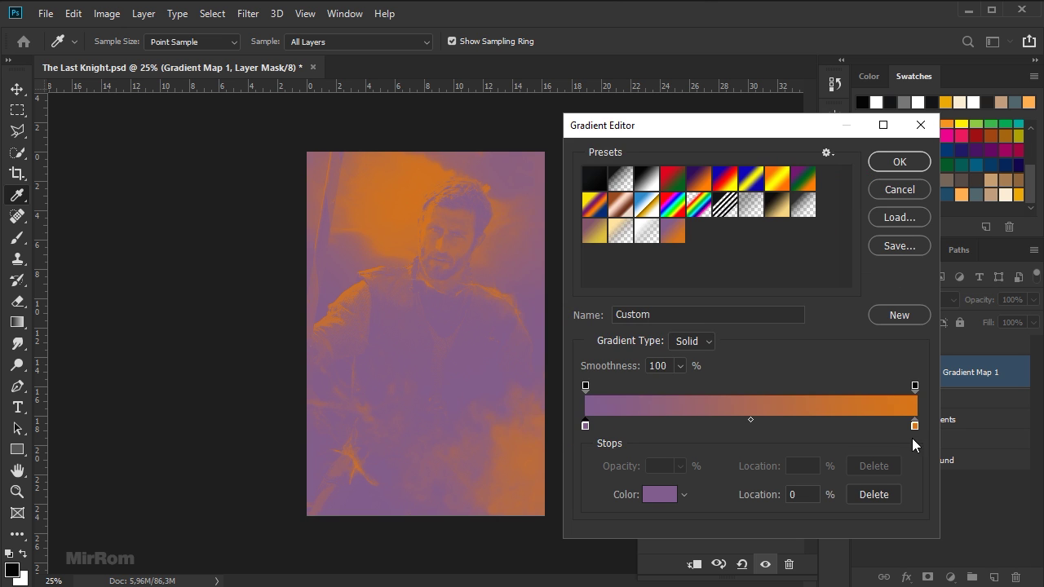
pyautogui.doubleClick(914, 426)
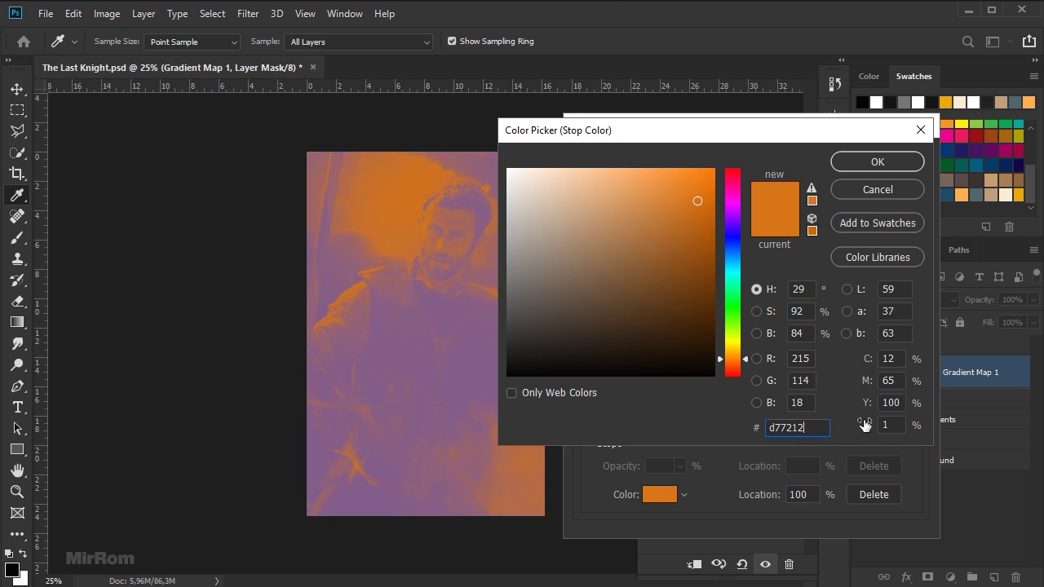
pyautogui.click(879, 167)
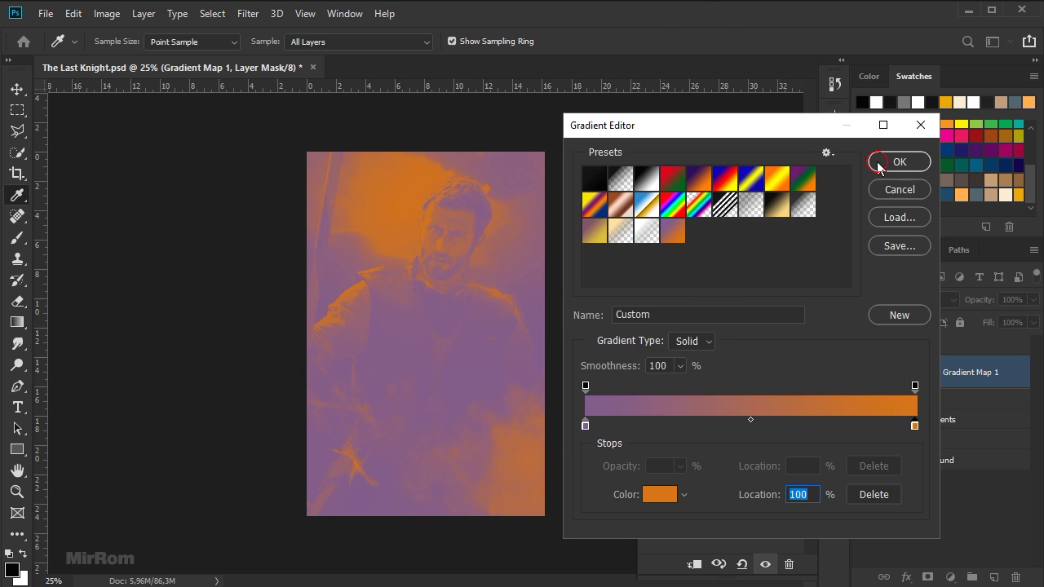
pyautogui.click(855, 308)
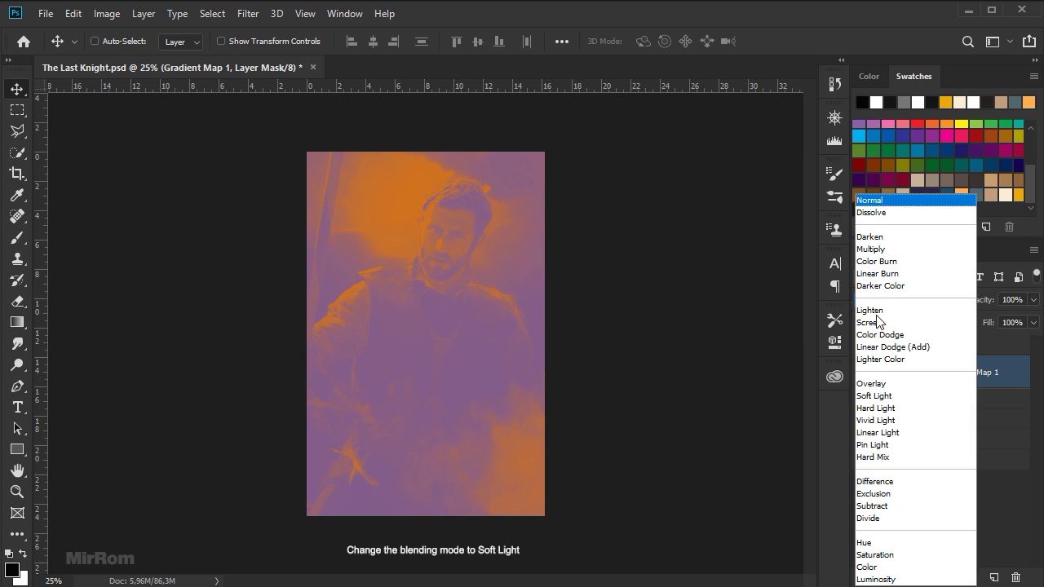
pyautogui.click(881, 398)
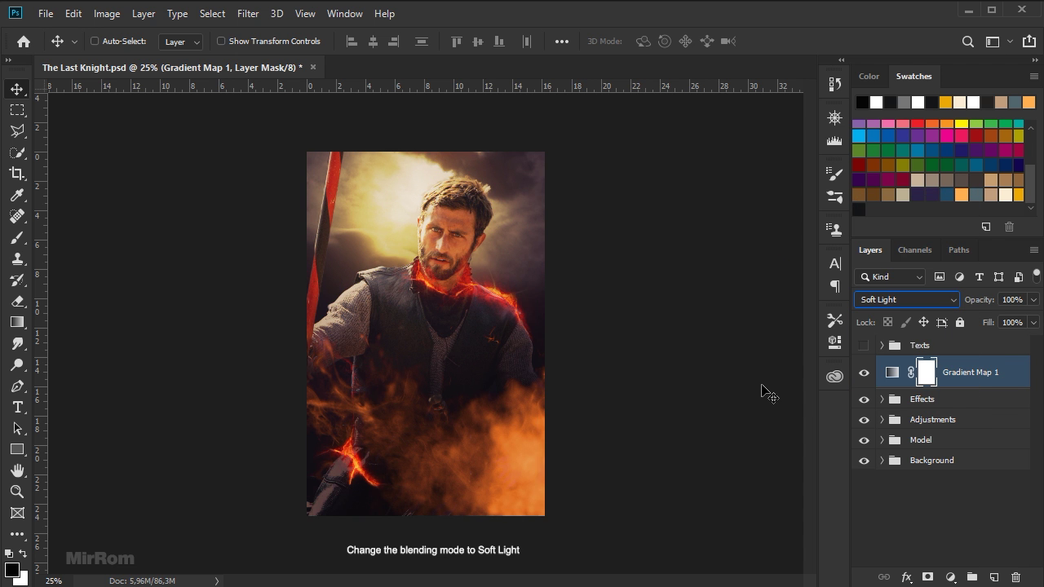
# Add a Color Lookup adjustment layer using the DropBlues.3DL look
pyautogui.click(951, 577)
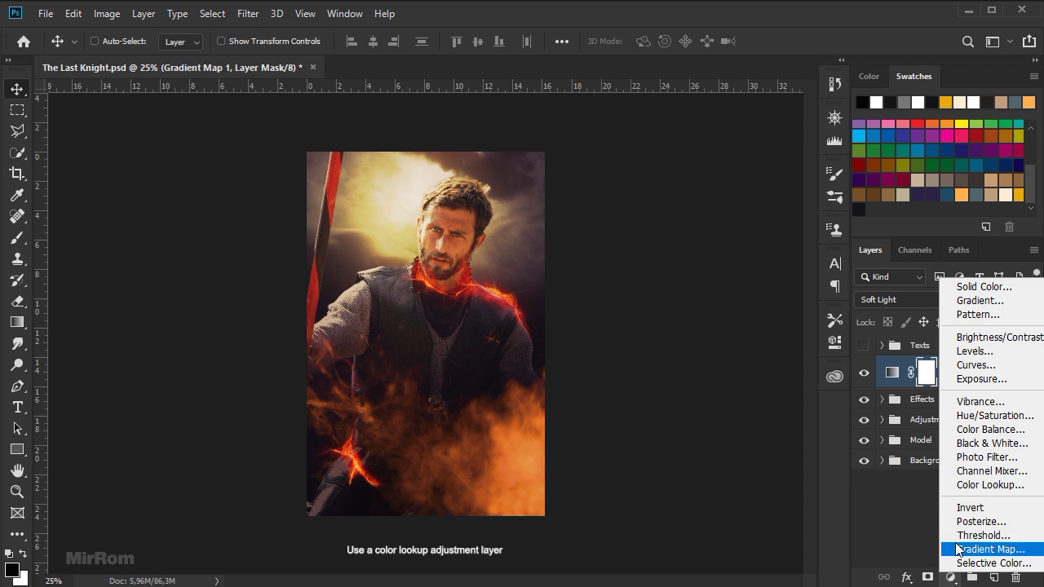
pyautogui.click(990, 484)
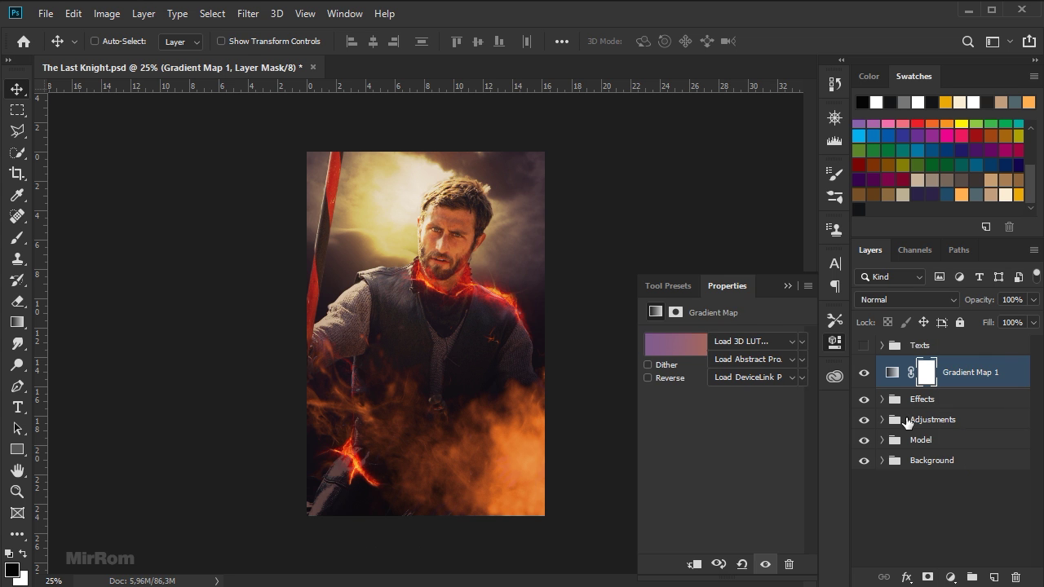
pyautogui.click(766, 340)
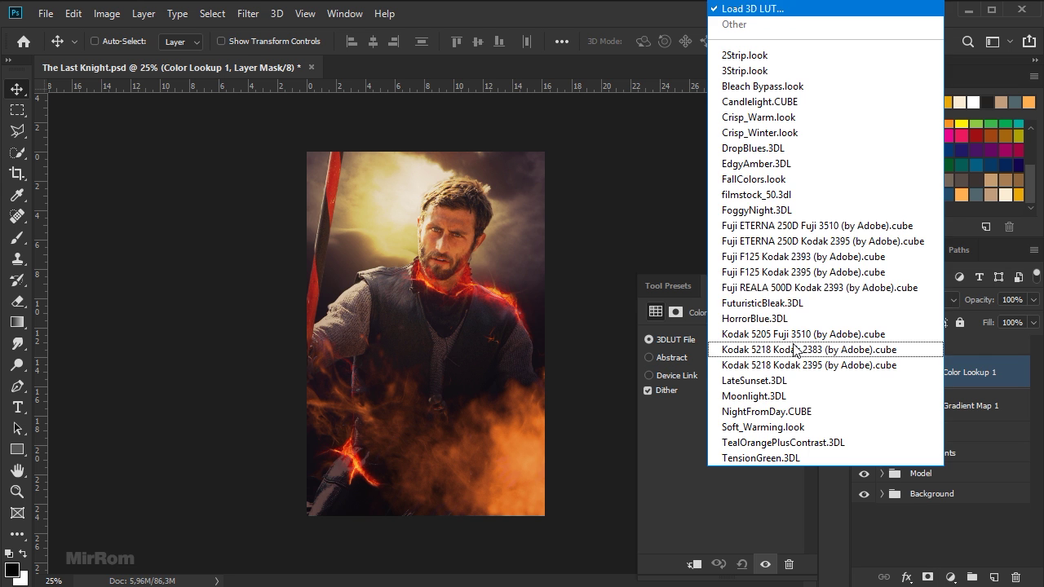
pyautogui.click(792, 156)
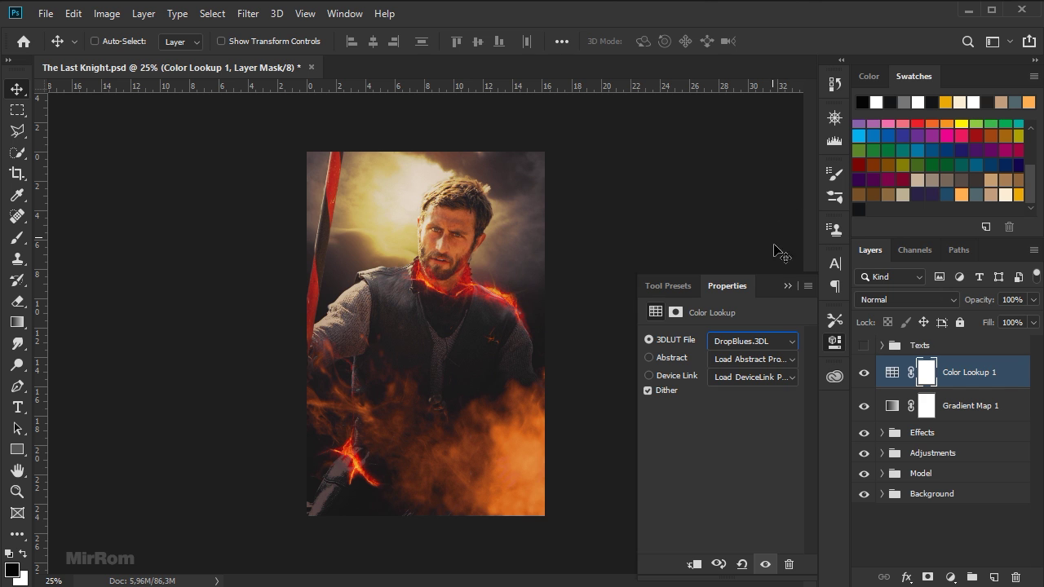
pyautogui.click(786, 284)
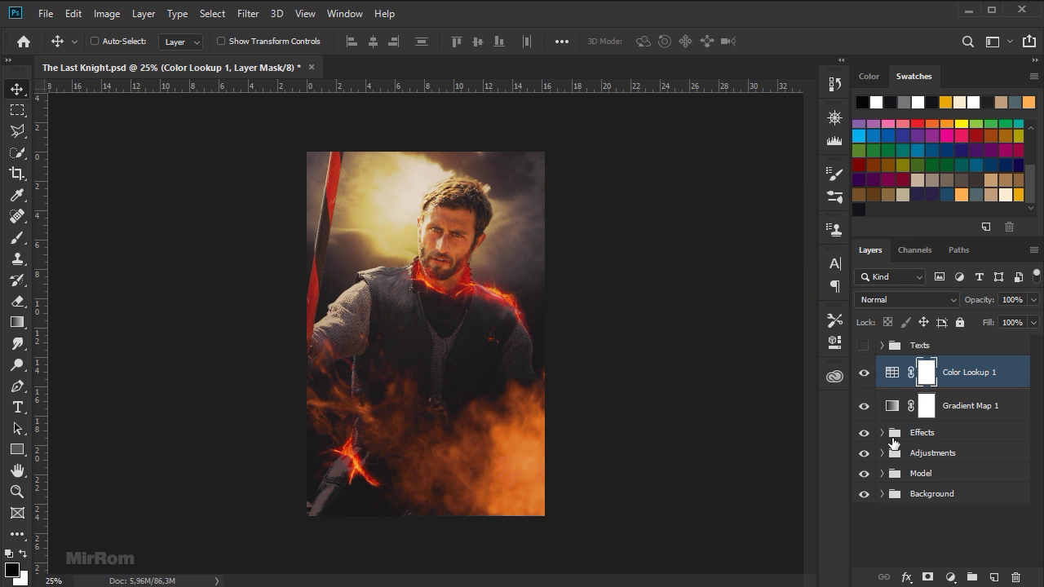
# Add a second Color Lookup layer with filmstock_50.3dl and compare it on and off
pyautogui.click(951, 578)
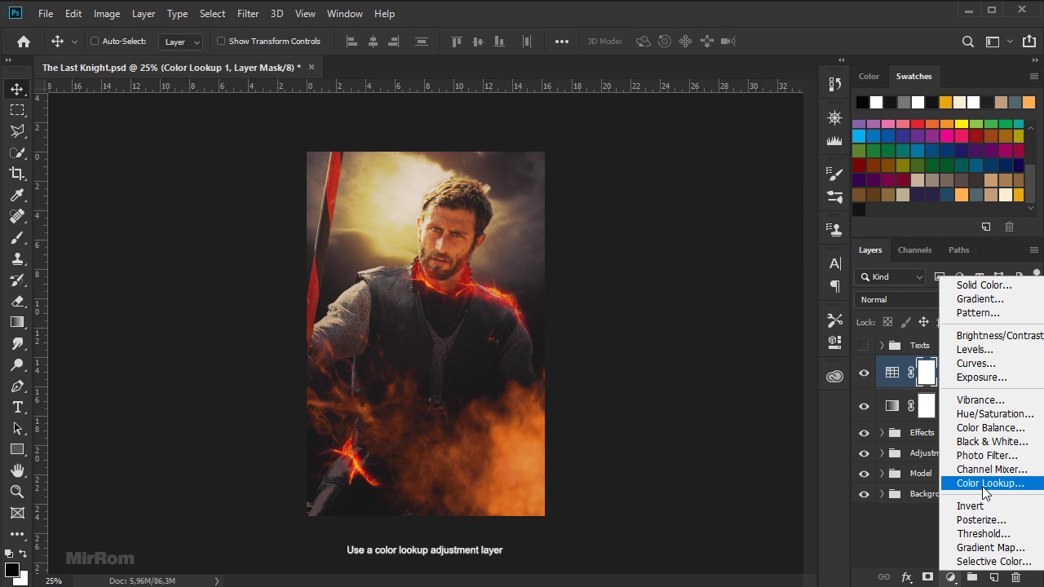
pyautogui.click(986, 484)
pyautogui.click(796, 345)
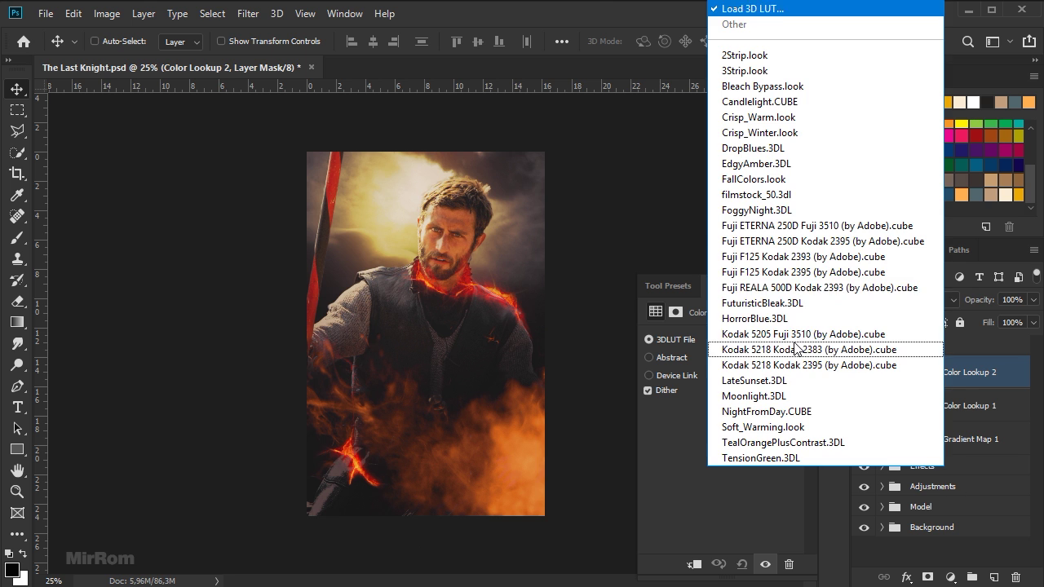
pyautogui.click(790, 198)
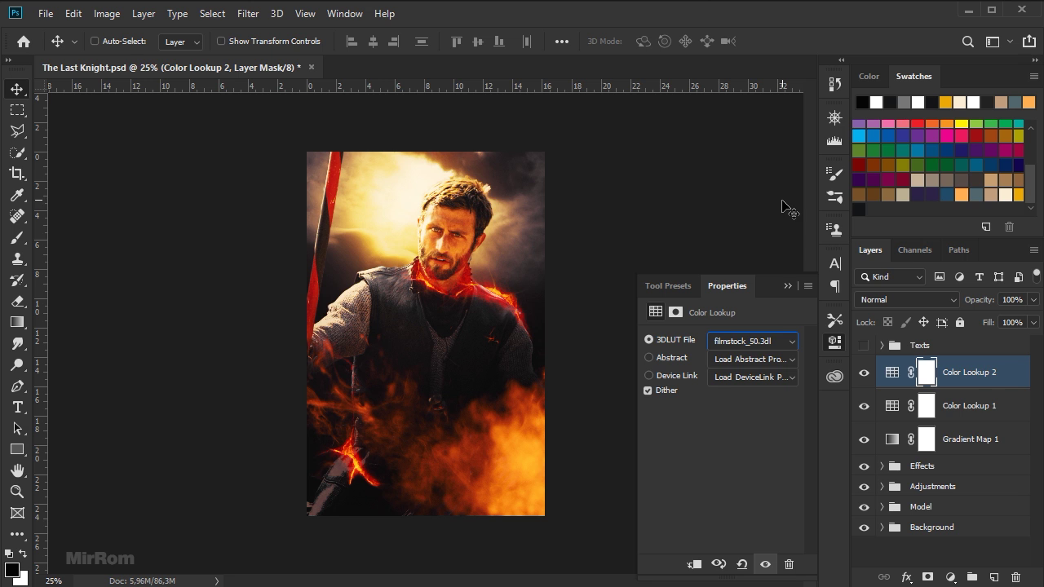
pyautogui.click(783, 285)
pyautogui.click(864, 372)
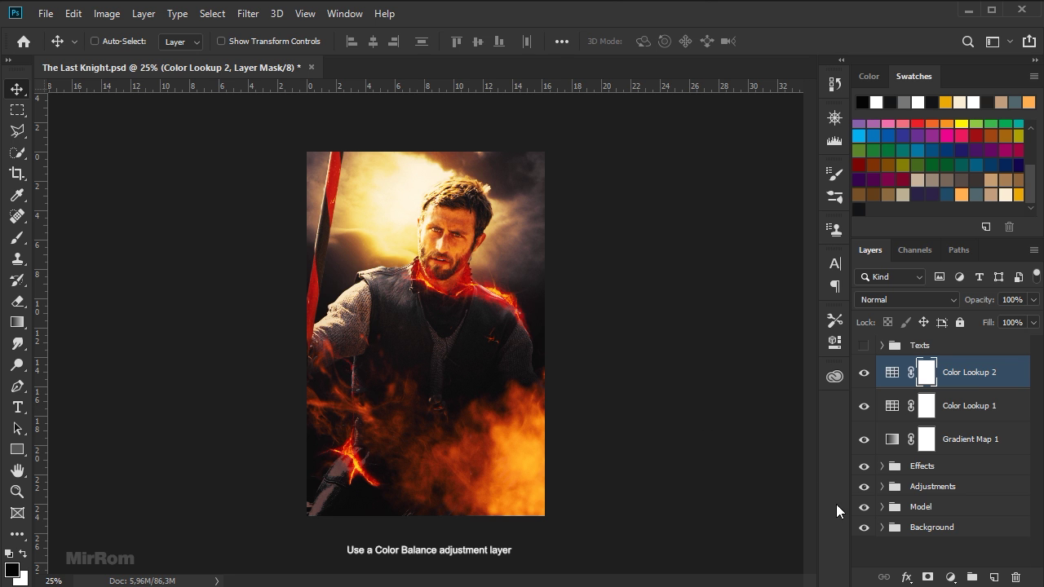
# Add a Color Balance layer shifting midtones to Cyan -30 and Blue +33
pyautogui.click(951, 578)
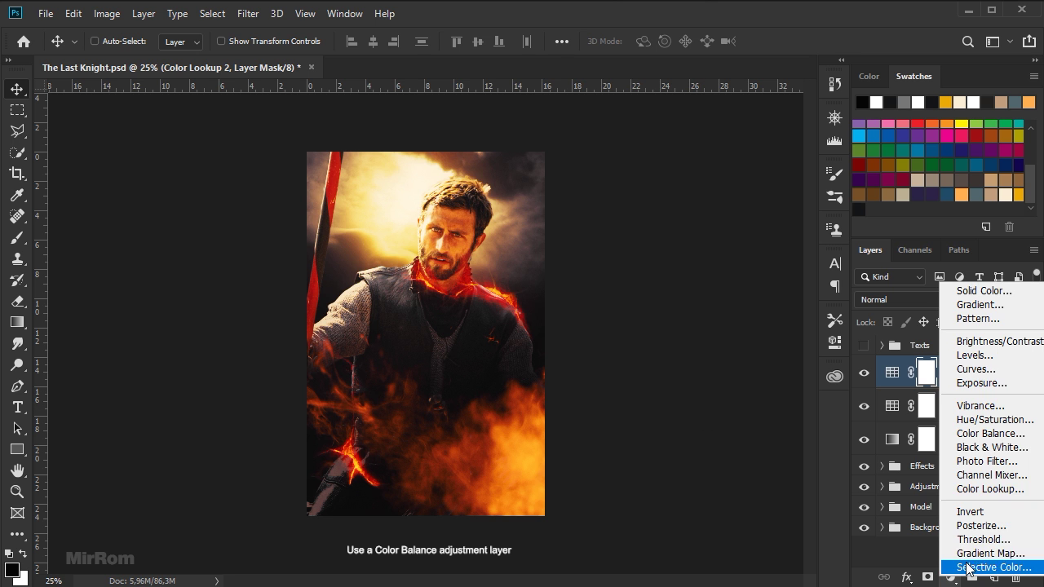
pyautogui.click(990, 434)
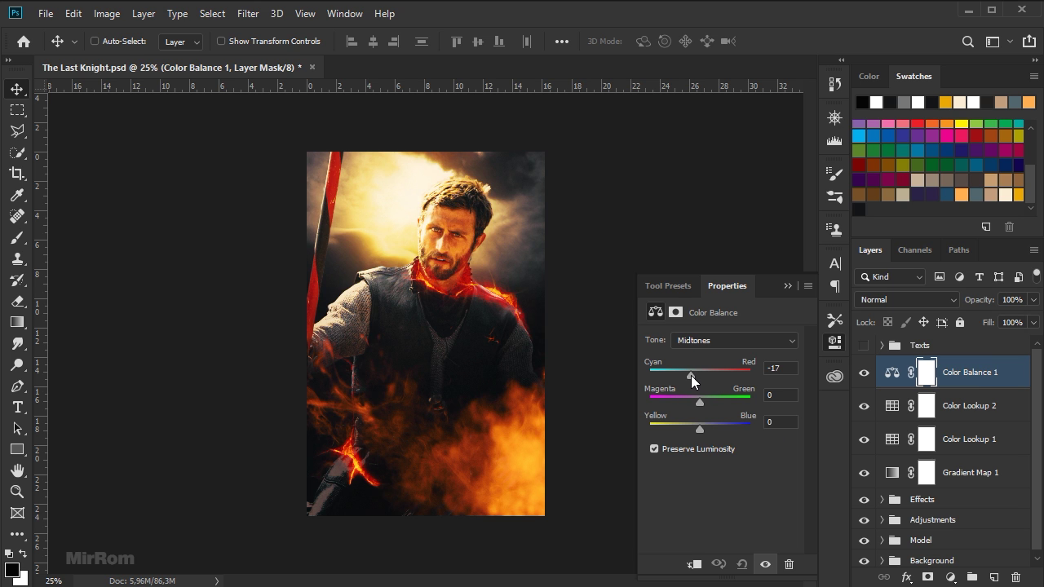
pyautogui.moveTo(691, 375); pyautogui.dragTo(687, 377)
pyautogui.moveTo(700, 428); pyautogui.dragTo(714, 430)
pyautogui.click(787, 286)
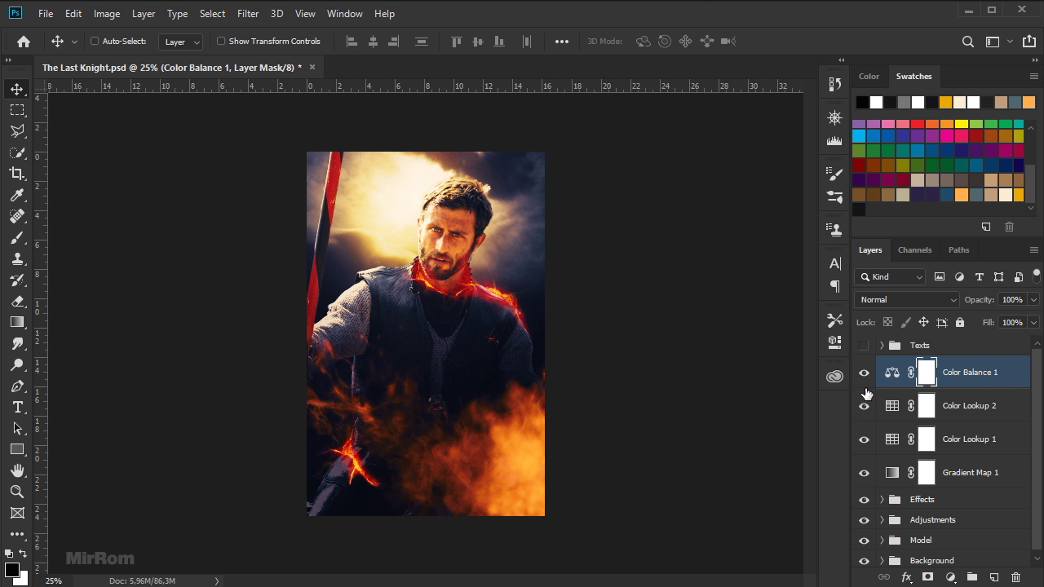
# Add a Levels adjustment layer with the black input at 5
pyautogui.click(951, 577)
pyautogui.click(974, 357)
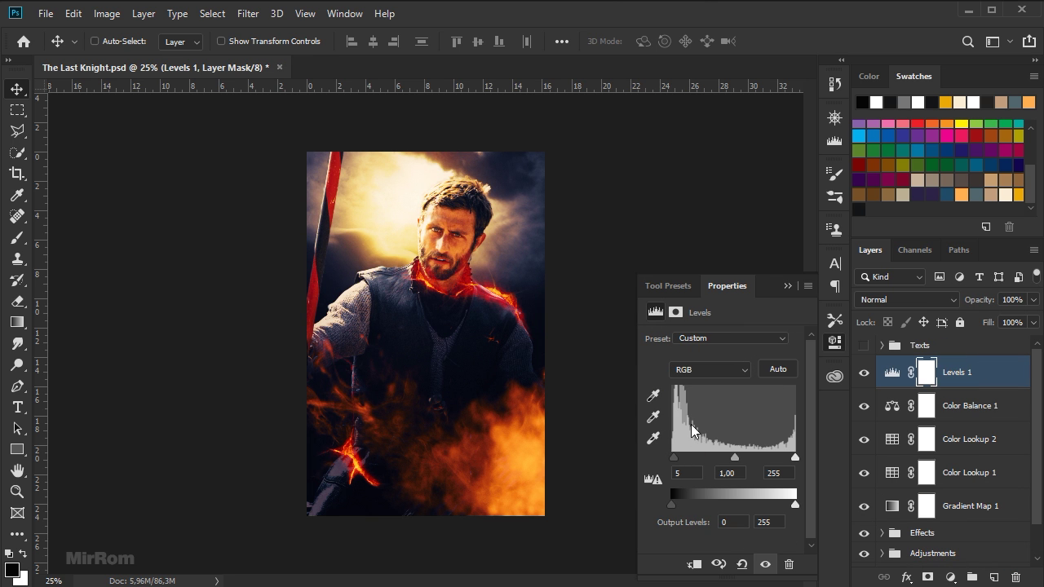
pyautogui.click(787, 288)
# Expand the Effects group, select Smoke, and move it lower on the poster
pyautogui.scroll(-2, 901, 494)
pyautogui.click(882, 495)
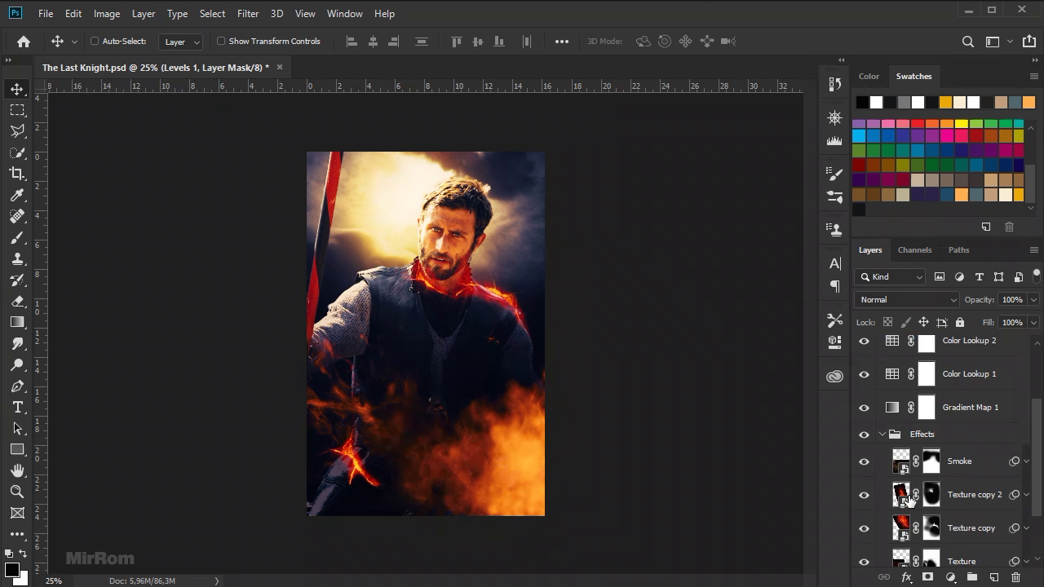
pyautogui.click(864, 400)
pyautogui.click(947, 408)
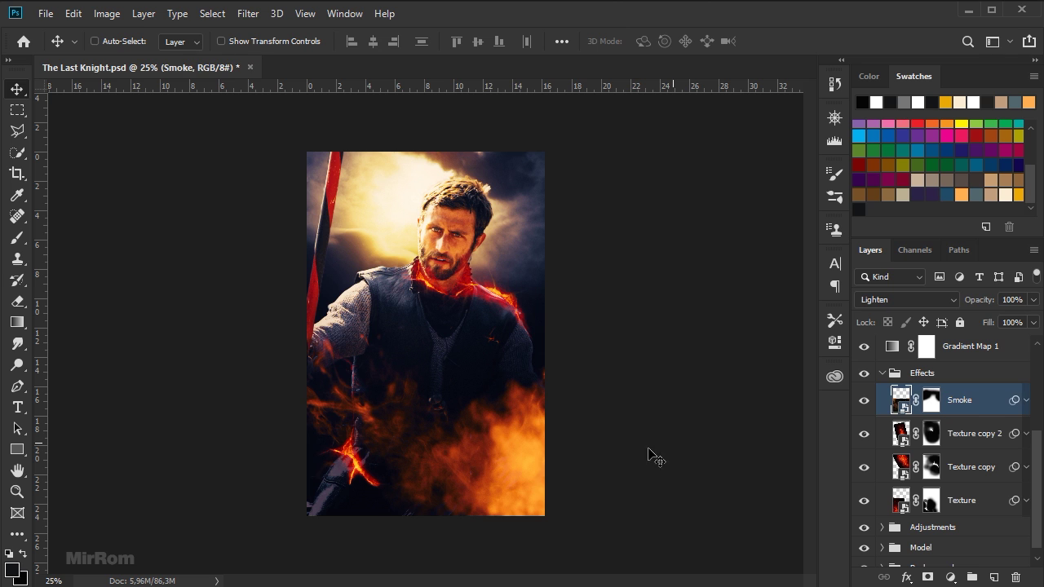
pyautogui.moveTo(534, 472)
pyautogui.mouseDown()
pyautogui.moveTo(543, 513)
pyautogui.moveTo(572, 494)
pyautogui.mouseUp()
# Enlarge the Smoke layer to about 126% and reposition it across the poster's bottom
pyautogui.hotkey('ctrl', 't')
pyautogui.press('Return')
pyautogui.moveTo(343, 328); pyautogui.dragTo(303, 279)
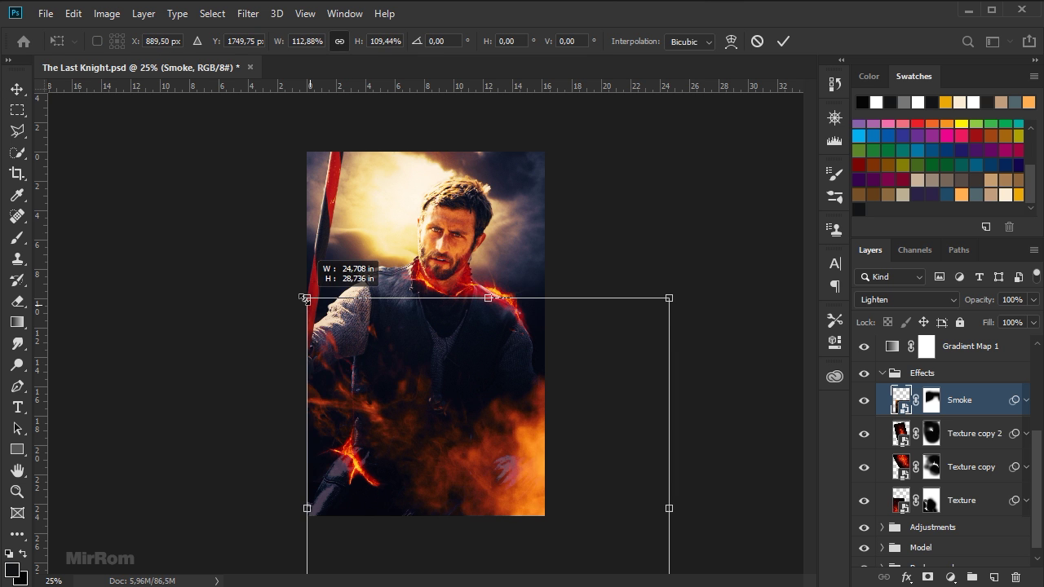
pyautogui.moveTo(404, 366); pyautogui.dragTo(403, 406)
pyautogui.moveTo(673, 539); pyautogui.dragTo(702, 547)
pyautogui.moveTo(618, 494); pyautogui.dragTo(610, 494)
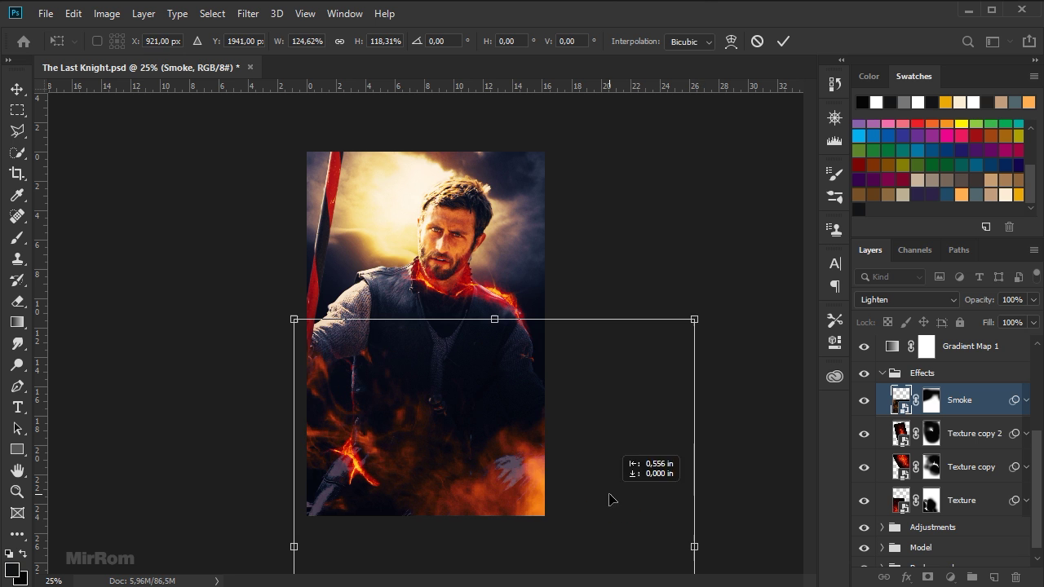
pyautogui.moveTo(694, 548); pyautogui.dragTo(699, 546)
pyautogui.moveTo(523, 430); pyautogui.dragTo(521, 426)
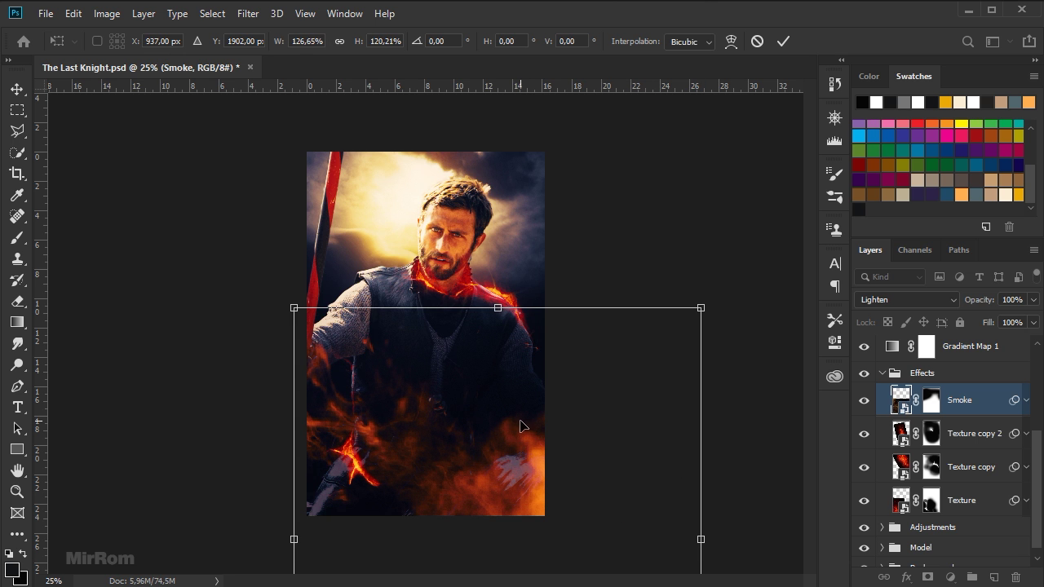
pyautogui.click(774, 42)
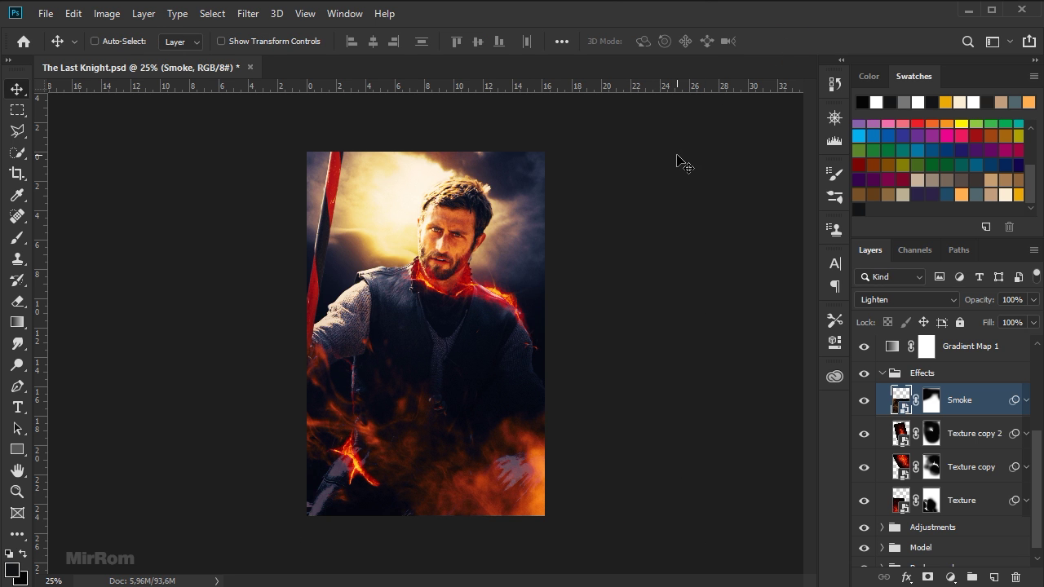
pyautogui.moveTo(569, 398)
pyautogui.mouseDown()
pyautogui.moveTo(544, 424)
pyautogui.moveTo(555, 425)
pyautogui.mouseUp()
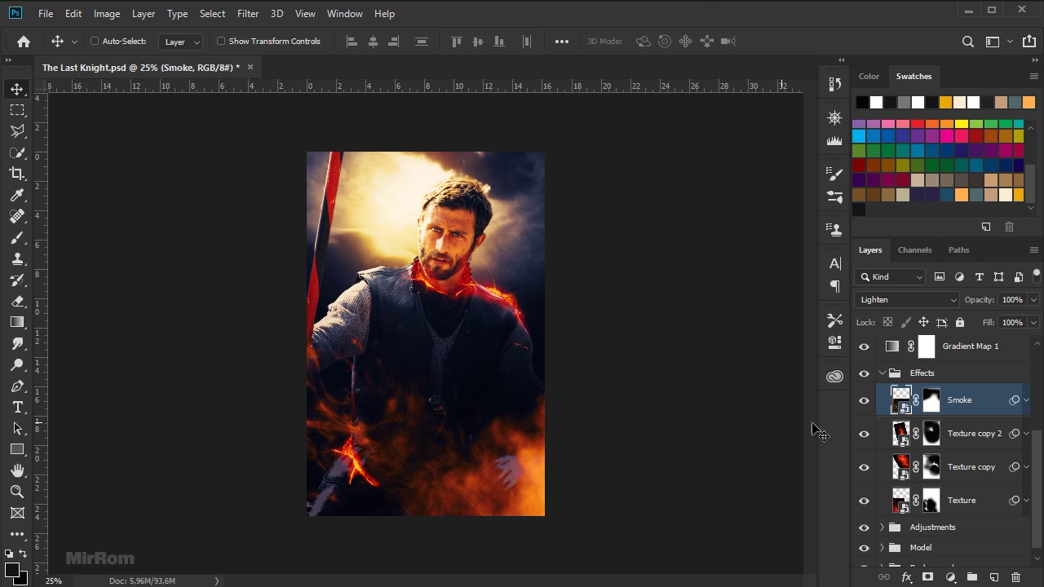
# Paint black on the Smoke mask at 44% opacity along the right edge near the arm
pyautogui.press('b')
pyautogui.click(930, 401)
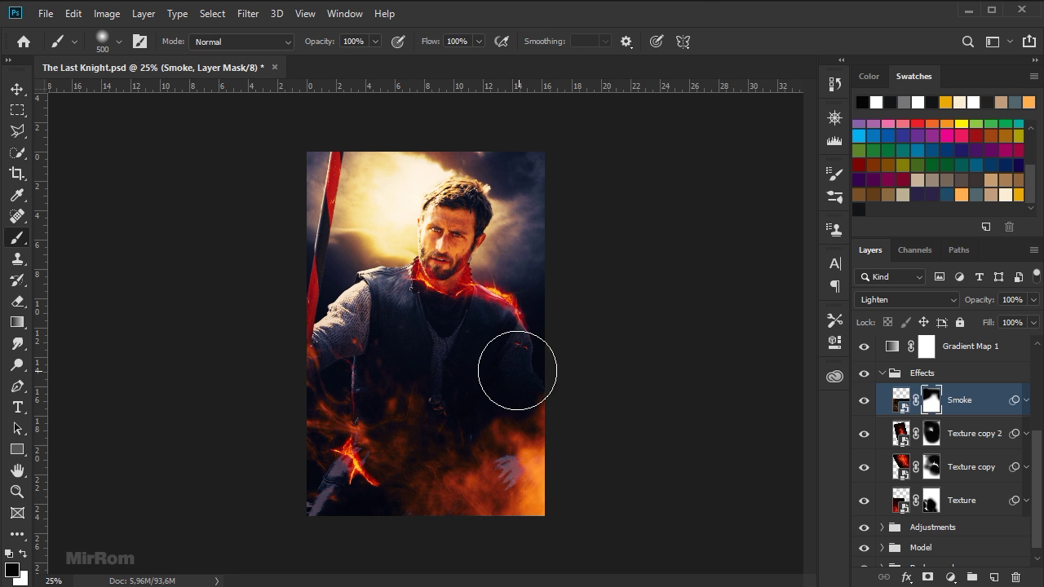
pyautogui.moveTo(478, 378); pyautogui.dragTo(546, 399)
pyautogui.hotkey('ctrl', 'z')
pyautogui.press('[')
pyautogui.moveTo(315, 42); pyautogui.dragTo(286, 42)
pyautogui.moveTo(522, 405); pyautogui.dragTo(580, 410)
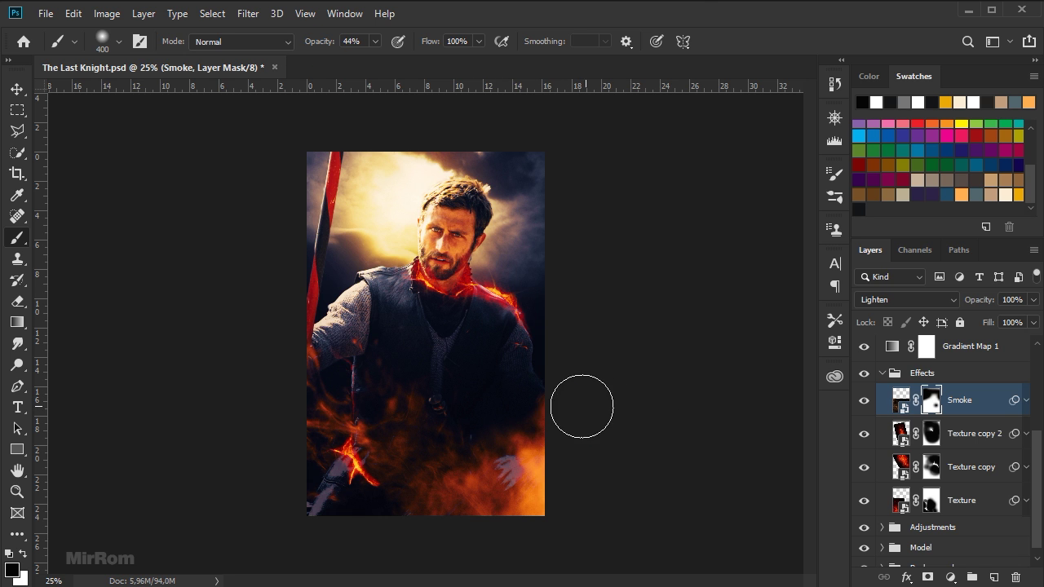
pyautogui.press(']')
pyautogui.press(']')
pyautogui.press(']')
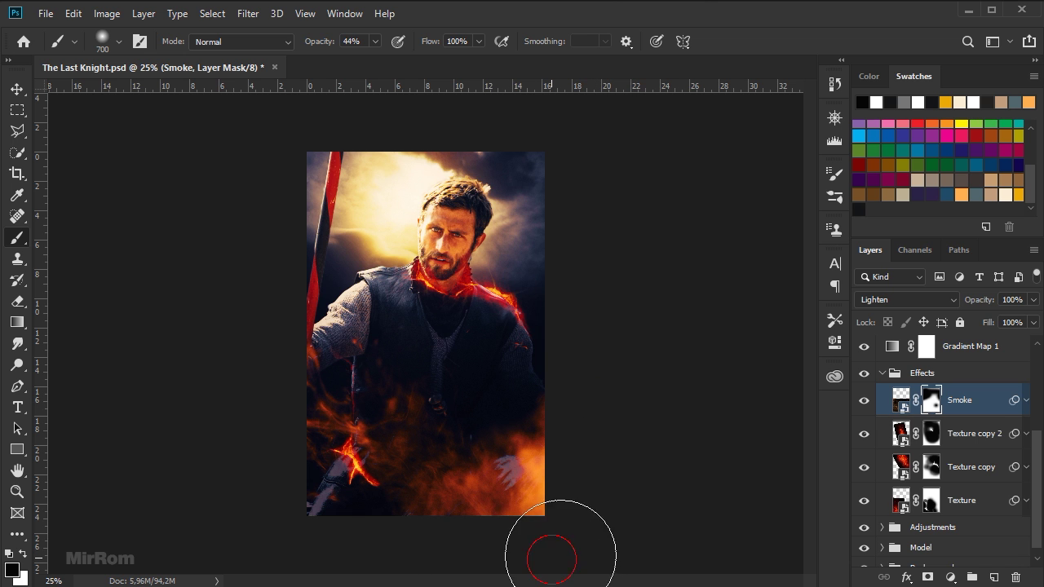
# Group the adjustment layers from Levels 1 through Gradient Map 1 into a new group
pyautogui.press('v')
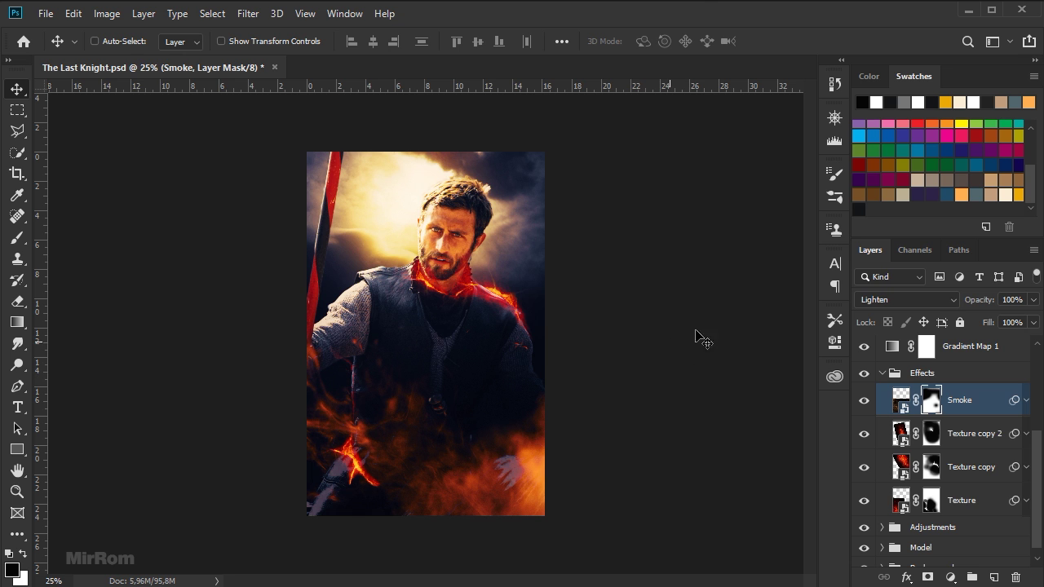
pyautogui.click(881, 375)
pyautogui.scroll(1, 922, 432)
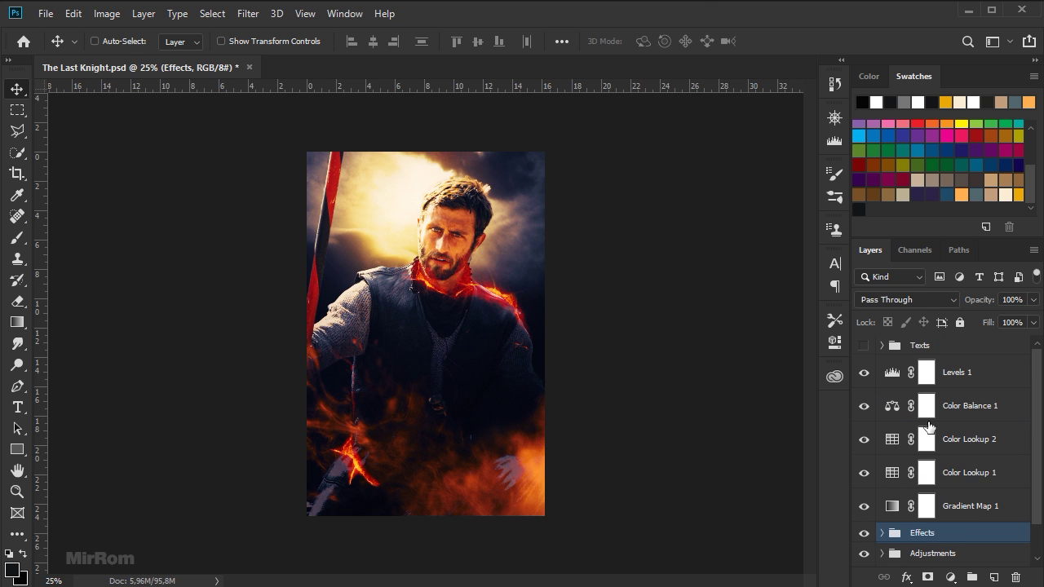
pyautogui.click(948, 388)
pyautogui.keyDown('shift'); pyautogui.click(967, 513); pyautogui.keyUp('shift')
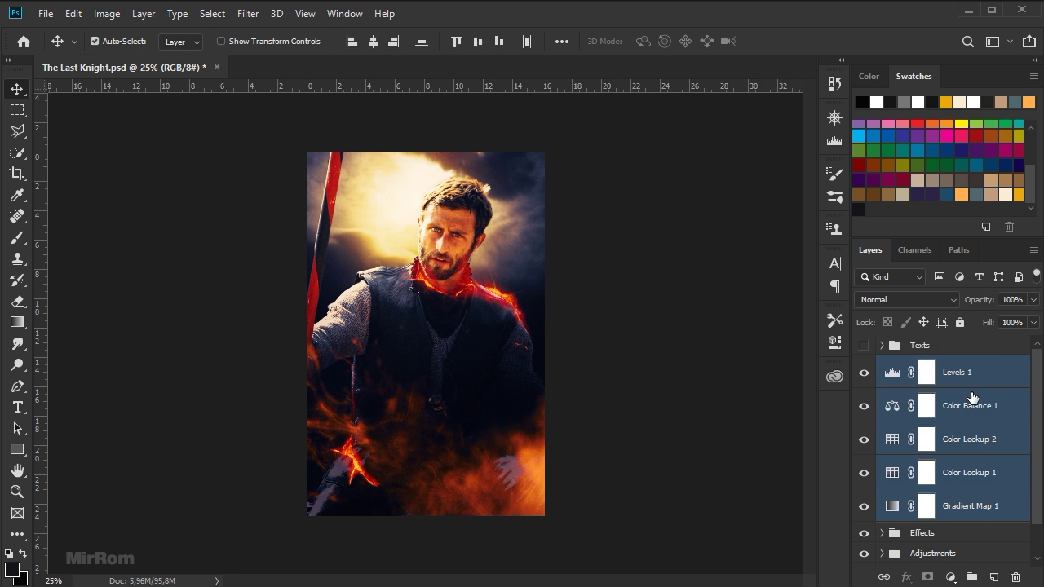
pyautogui.hotkey('ctrl', 'g')
# Name the new group Adjustments, then toggle the Texts group to compare the title's visibility
pyautogui.doubleClick(925, 365)
pyautogui.write('Adjus')
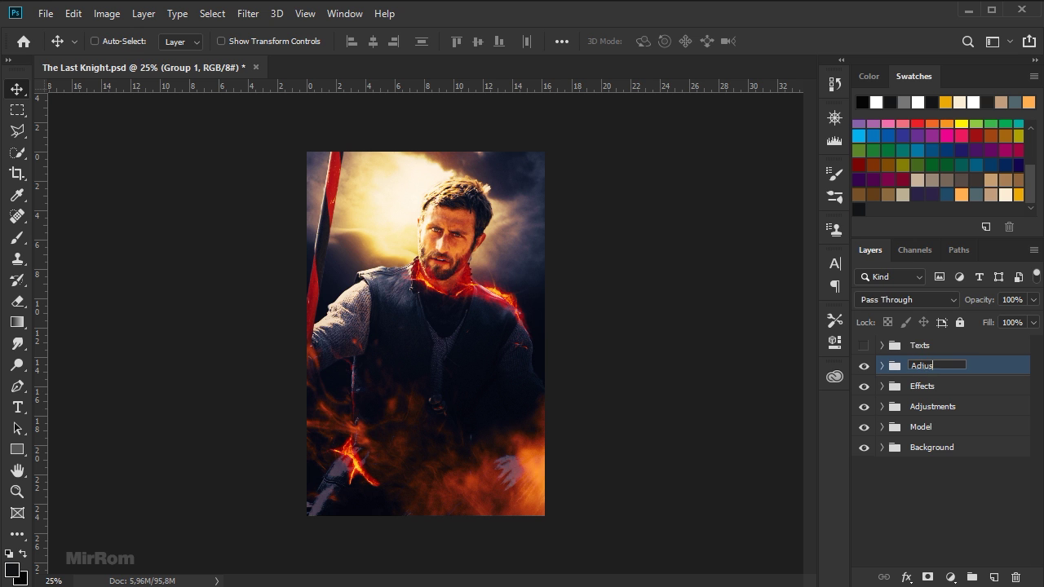
pyautogui.write('nts')
pyautogui.press('Return')
pyautogui.click(864, 345)
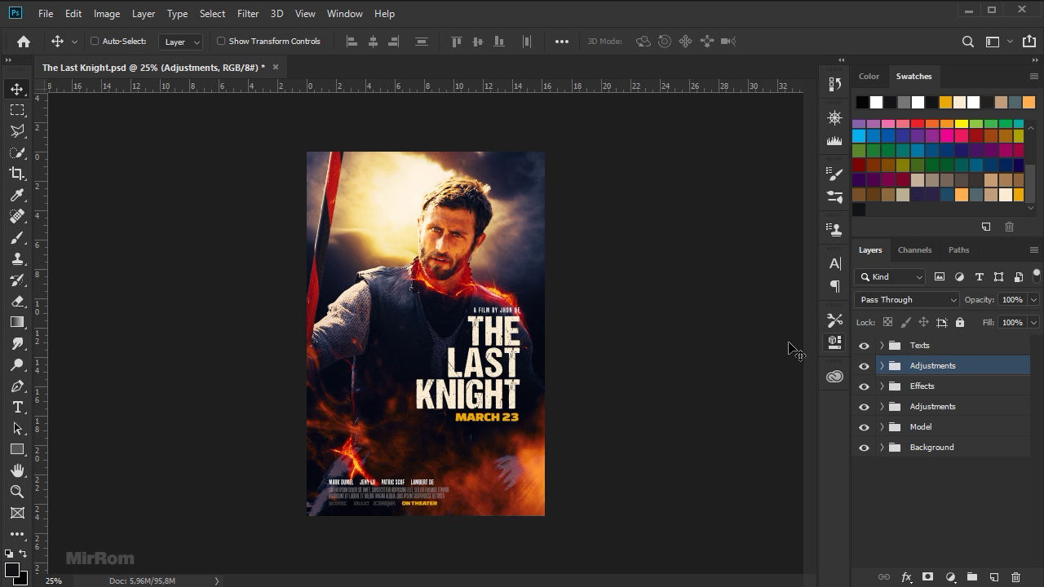
pyautogui.click(864, 345)
pyautogui.click(864, 345)
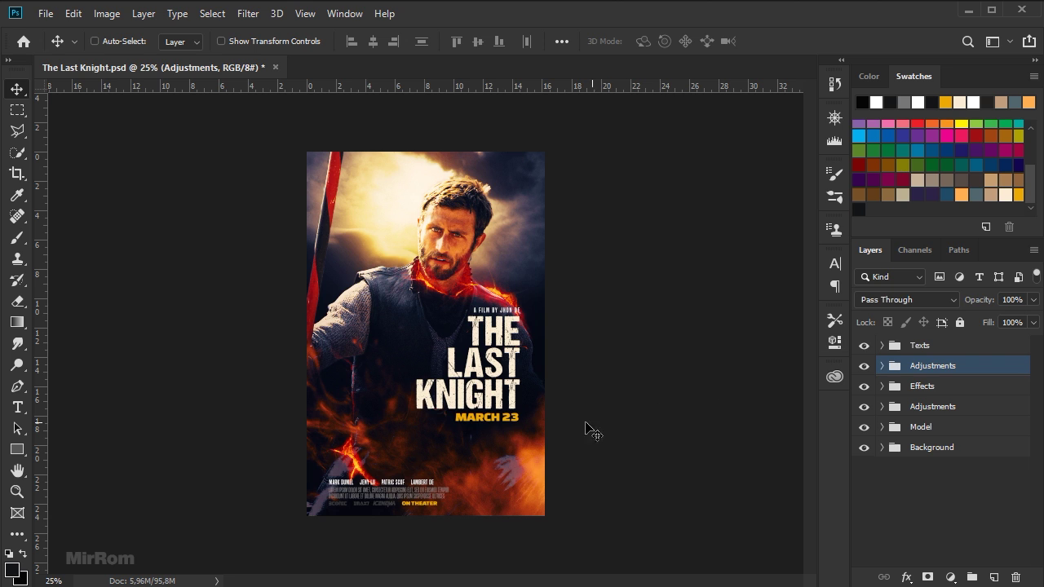